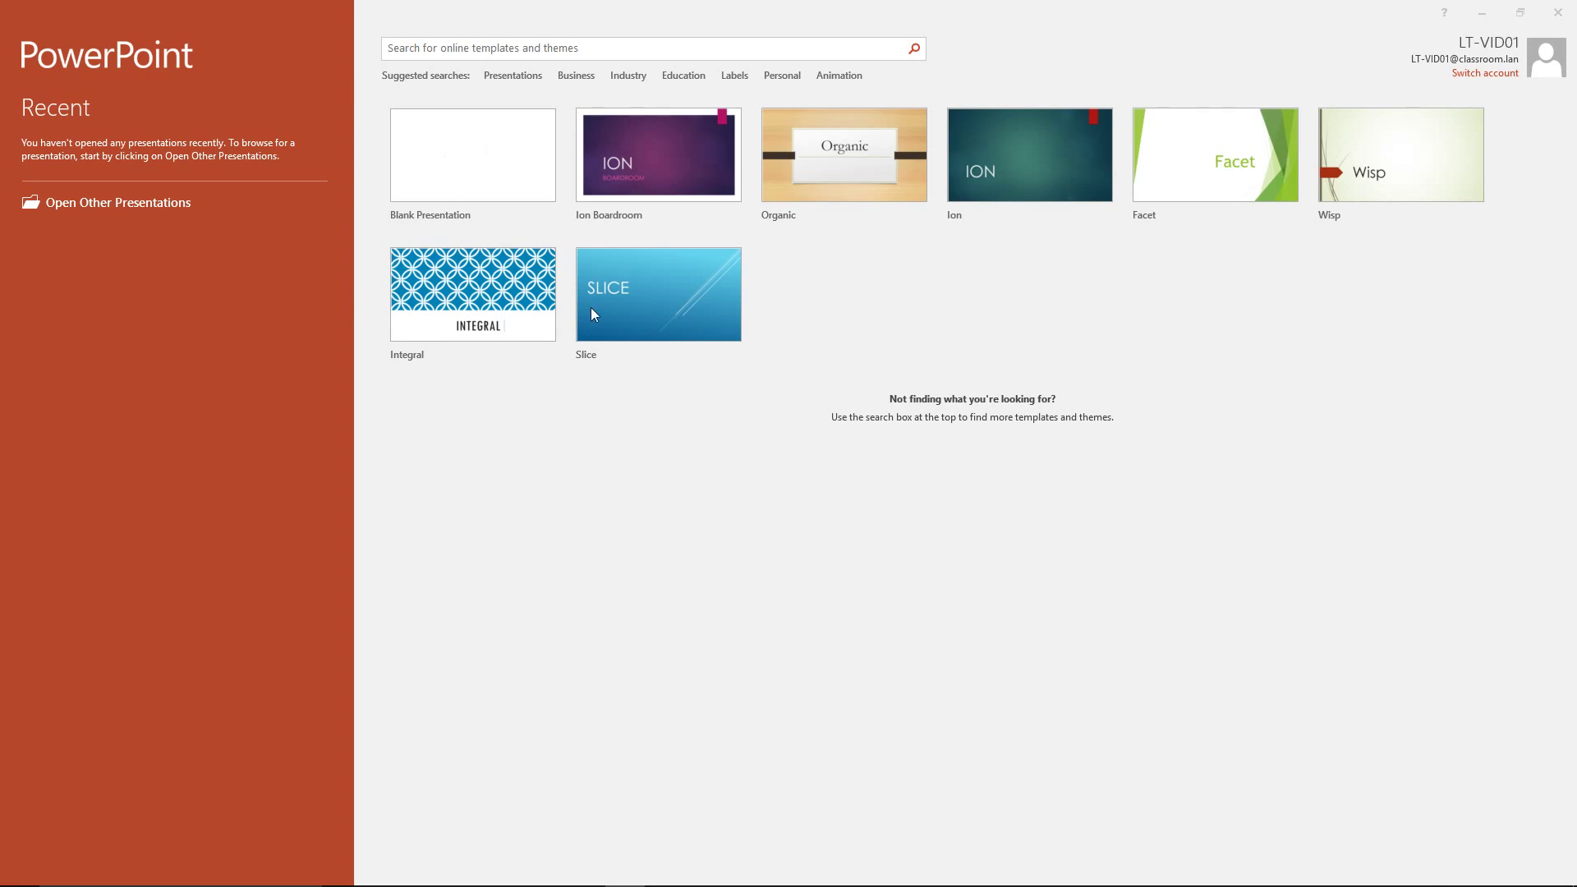
- Create a blank presentation and add a Title and Content slide as slide 2
{"action": "left_click", "coordinate": [465, 161]}
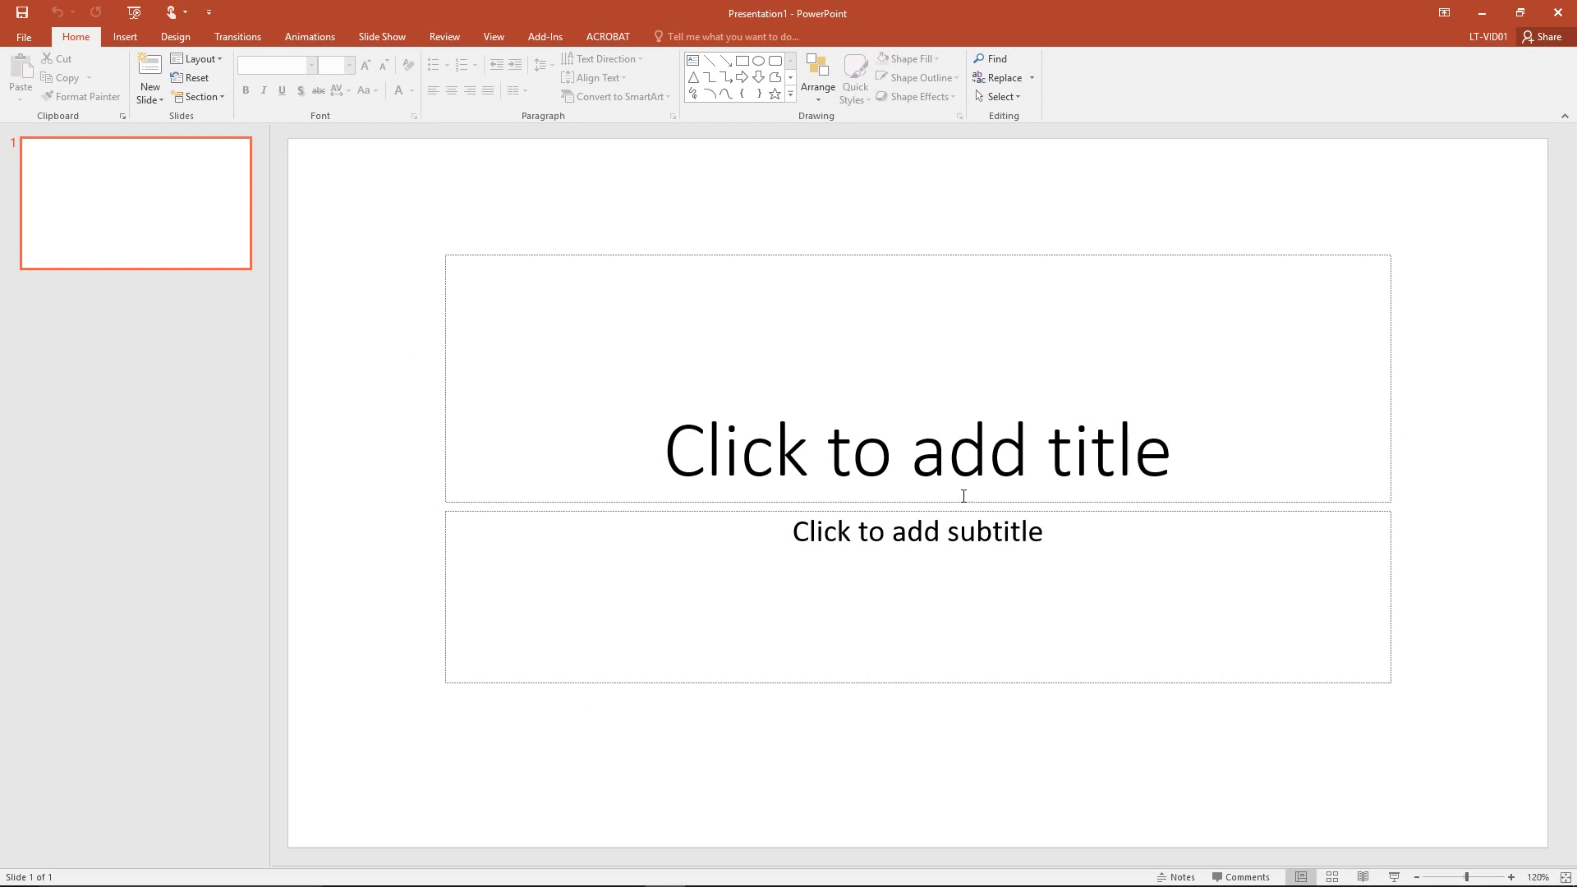
{"action": "left_click", "coordinate": [148, 98]}
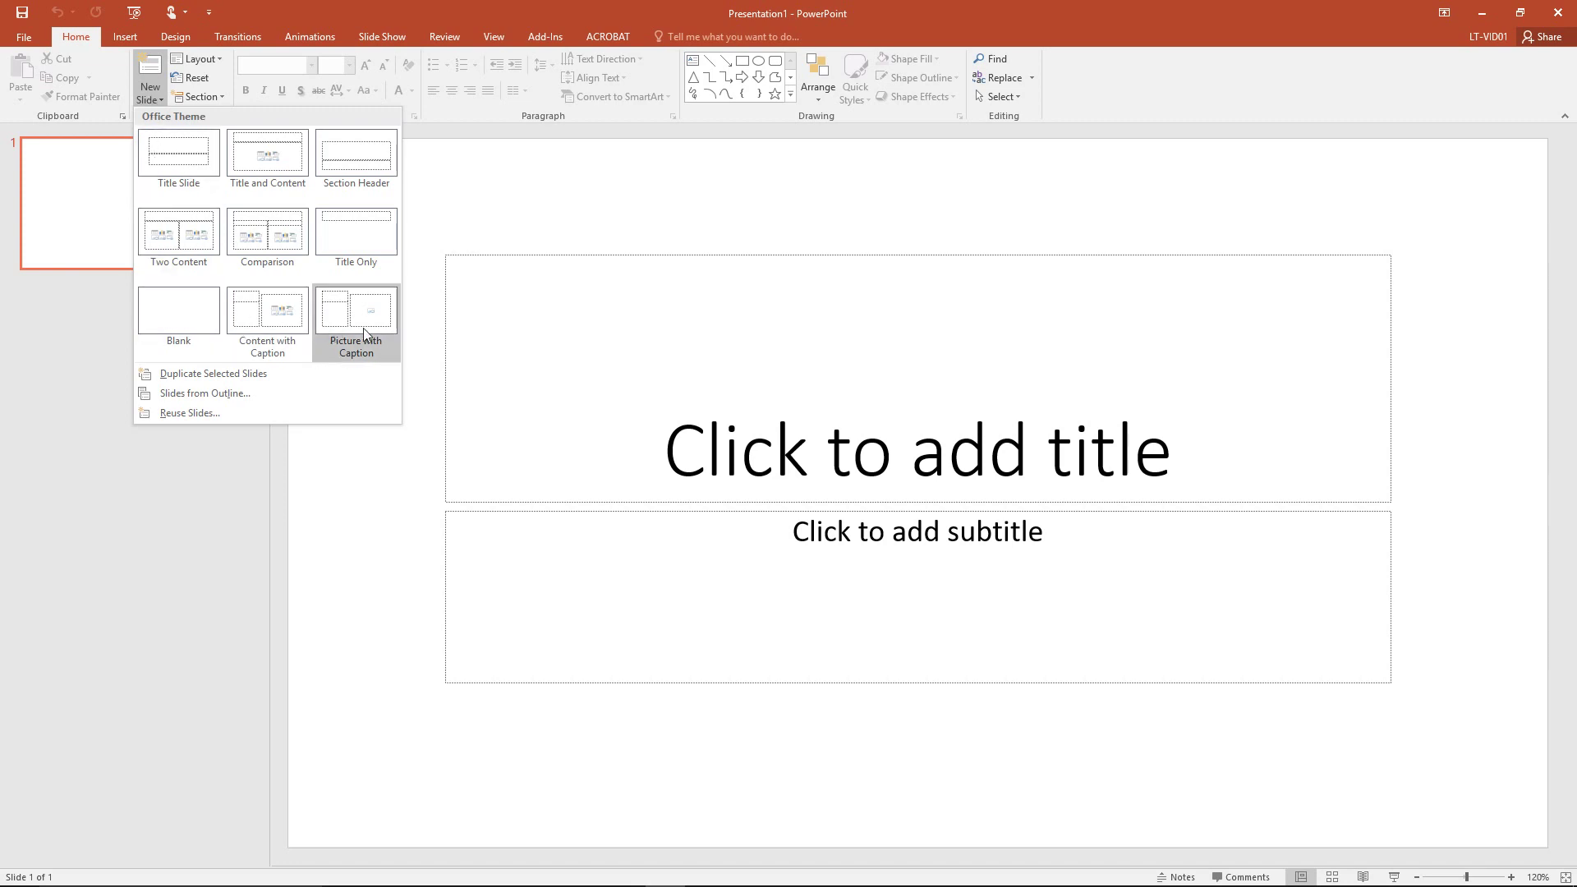
{"action": "left_click", "coordinate": [270, 160]}
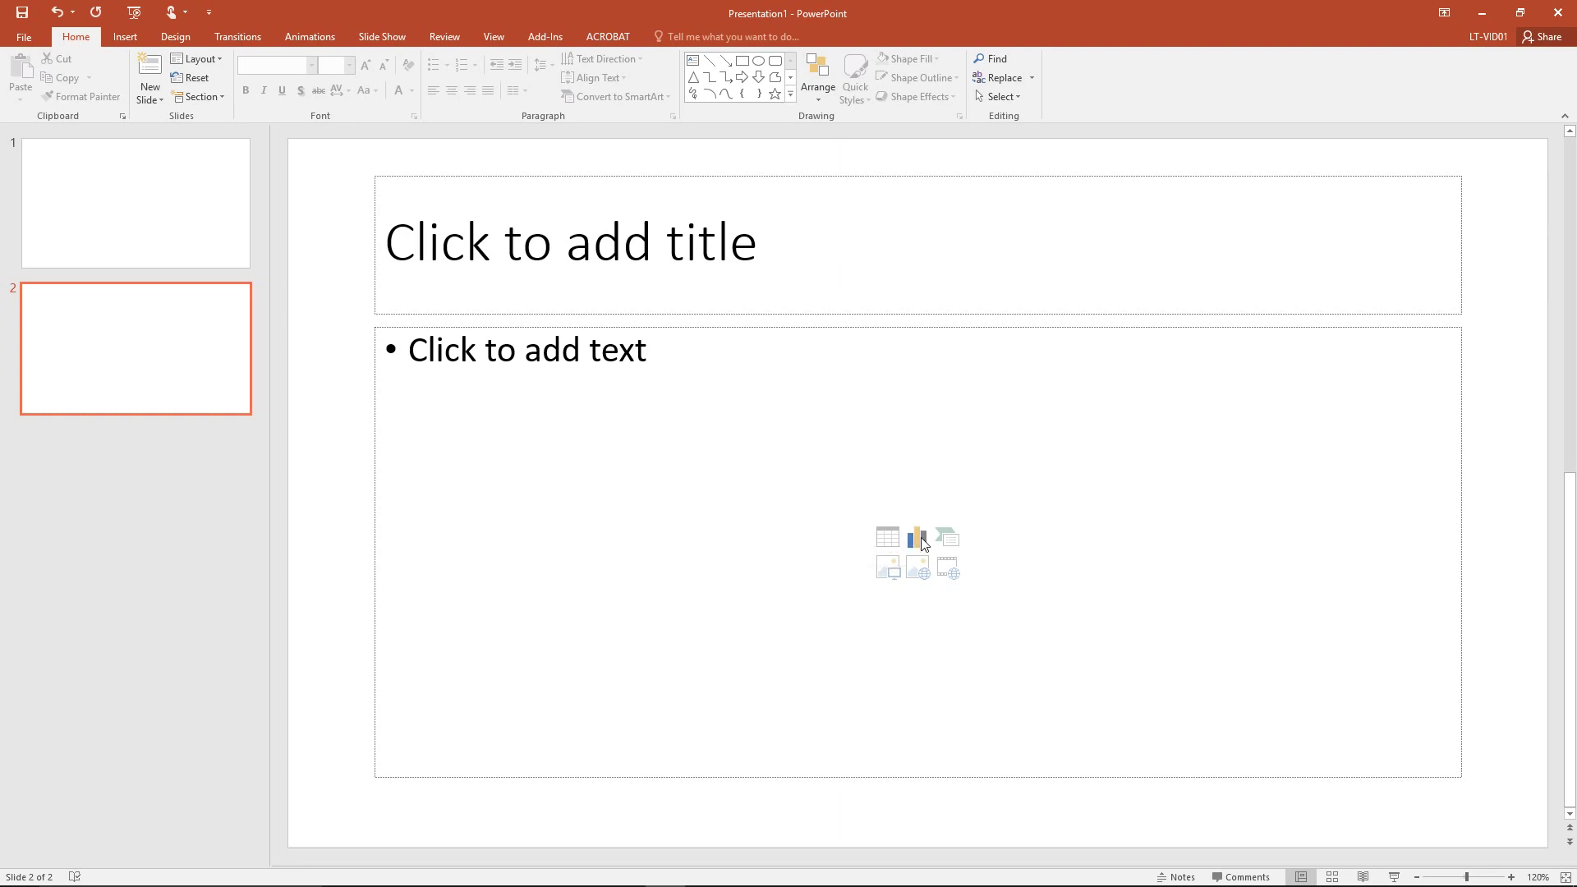
- Insert a Clustered Column chart into slide 2's content placeholder after previewing Line, Stock, Radar and Treemap types
{"action": "left_click", "coordinate": [918, 539]}
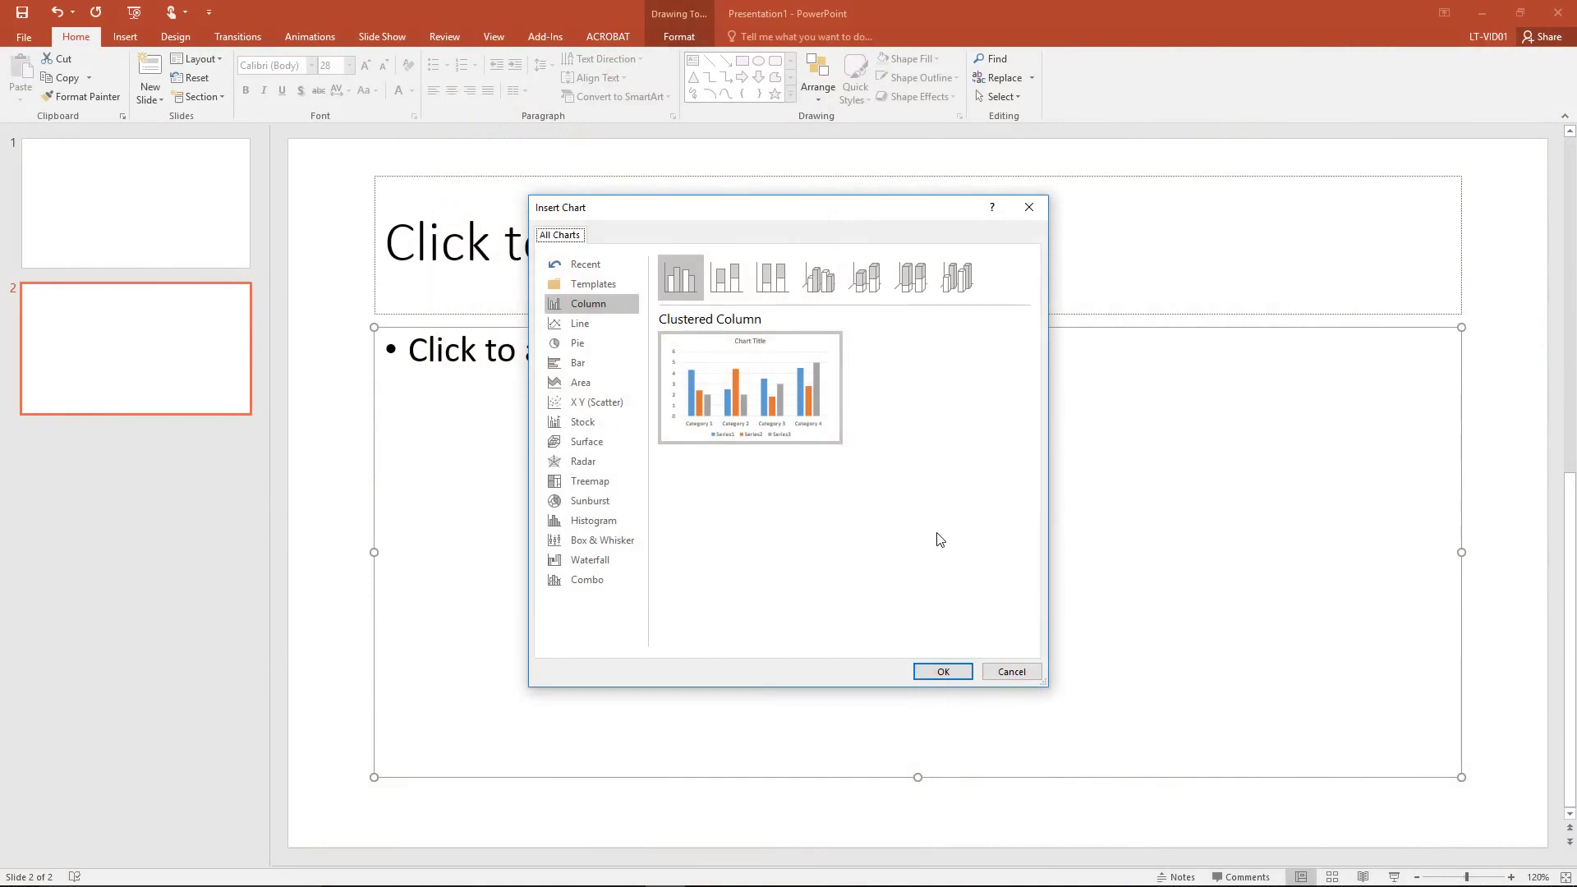
{"action": "left_click", "coordinate": [593, 327]}
{"action": "left_click", "coordinate": [585, 424]}
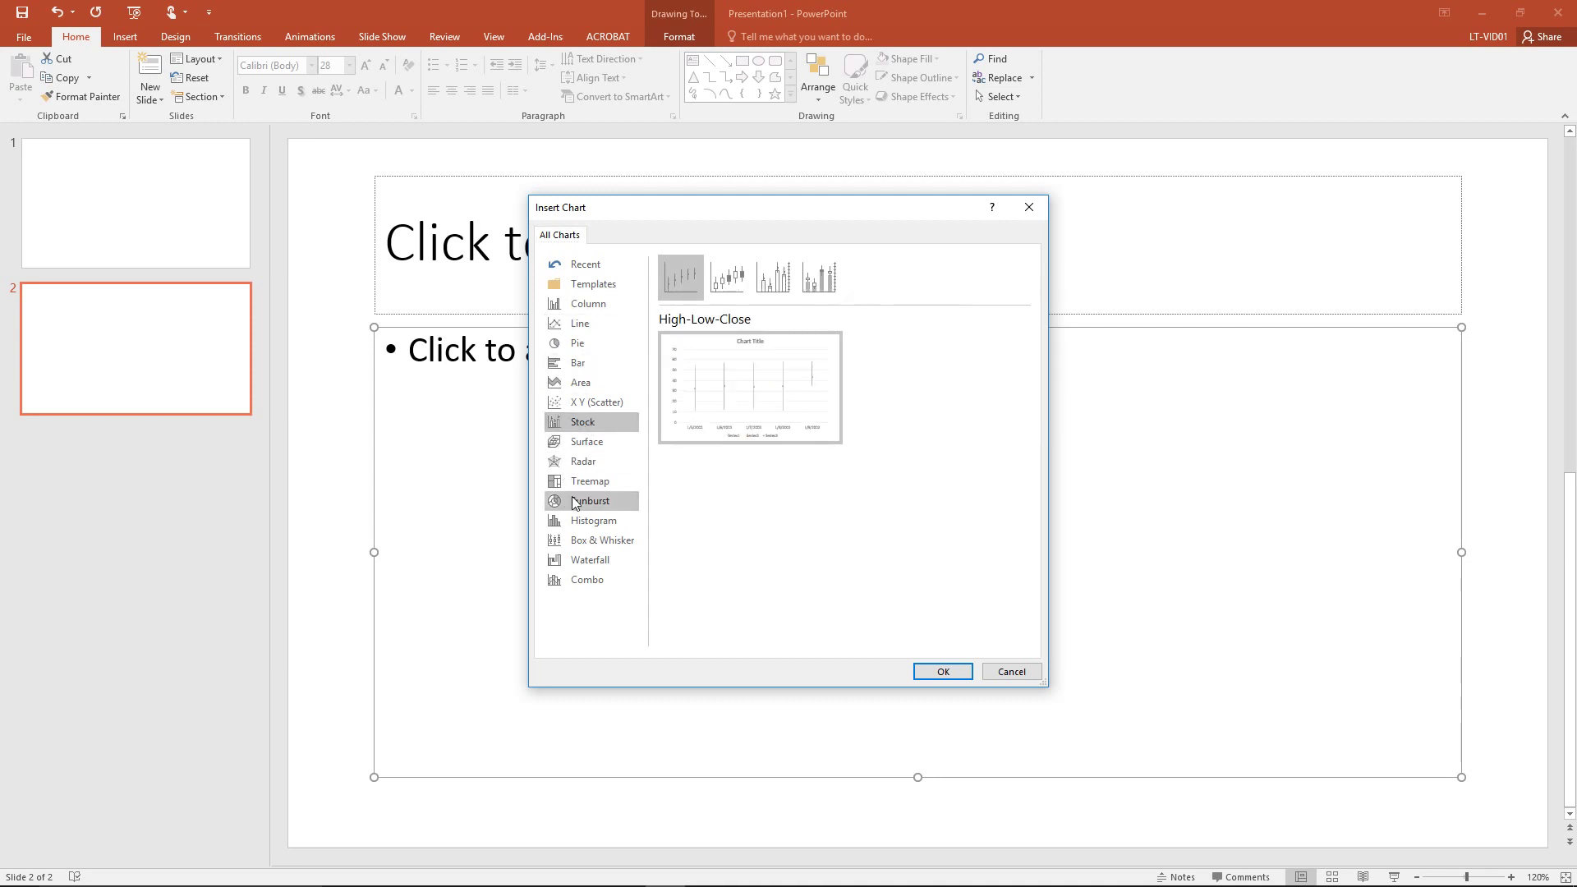
{"action": "left_click", "coordinate": [584, 462]}
{"action": "left_click", "coordinate": [591, 484]}
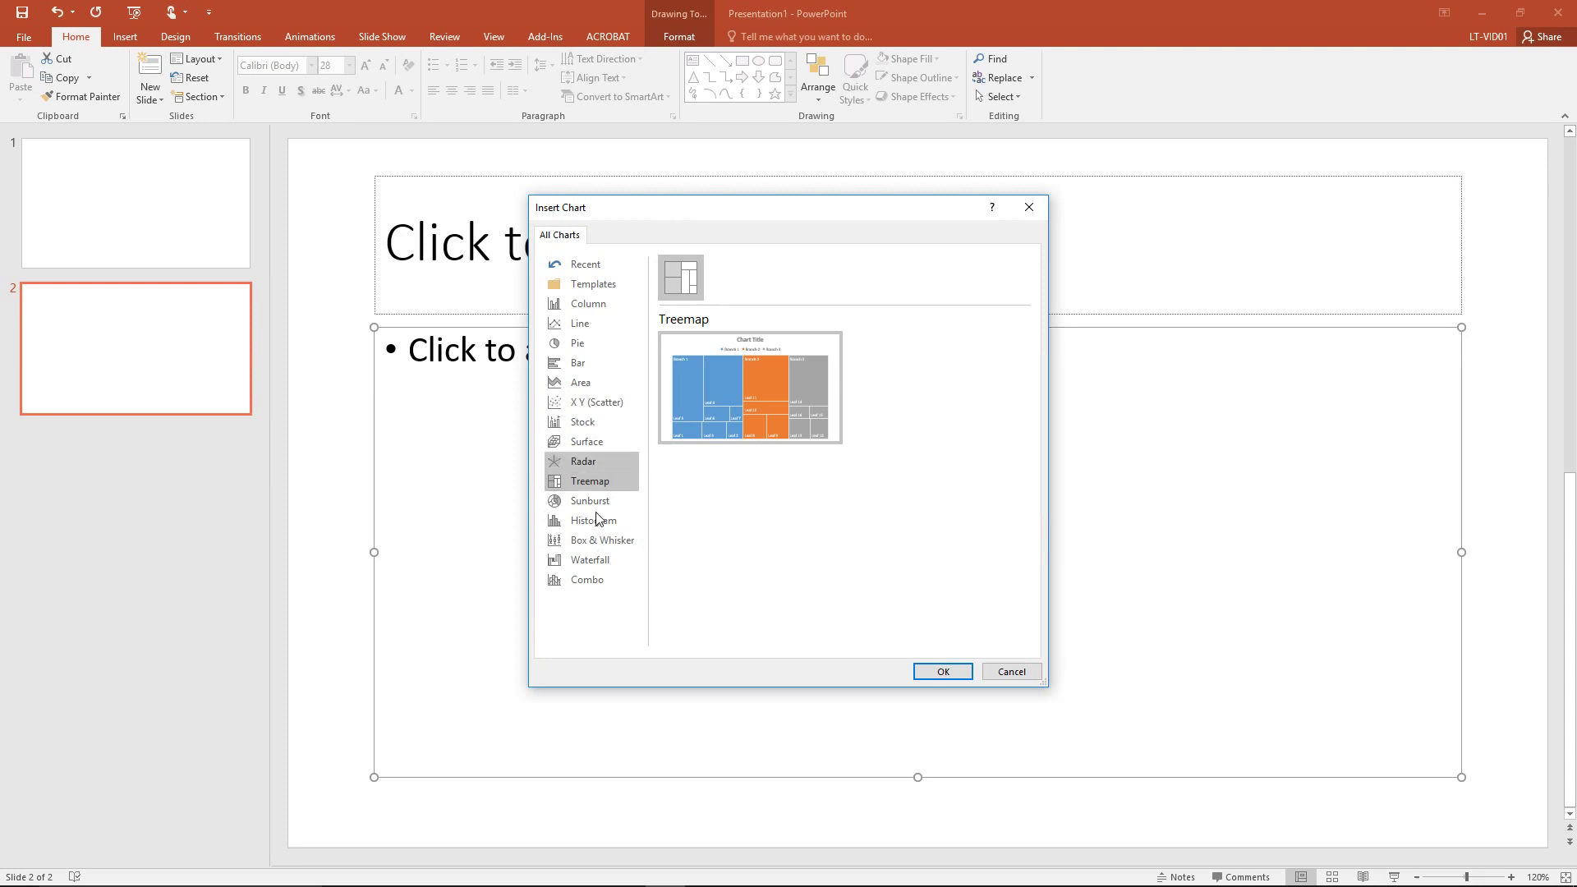
{"action": "left_click", "coordinate": [593, 303]}
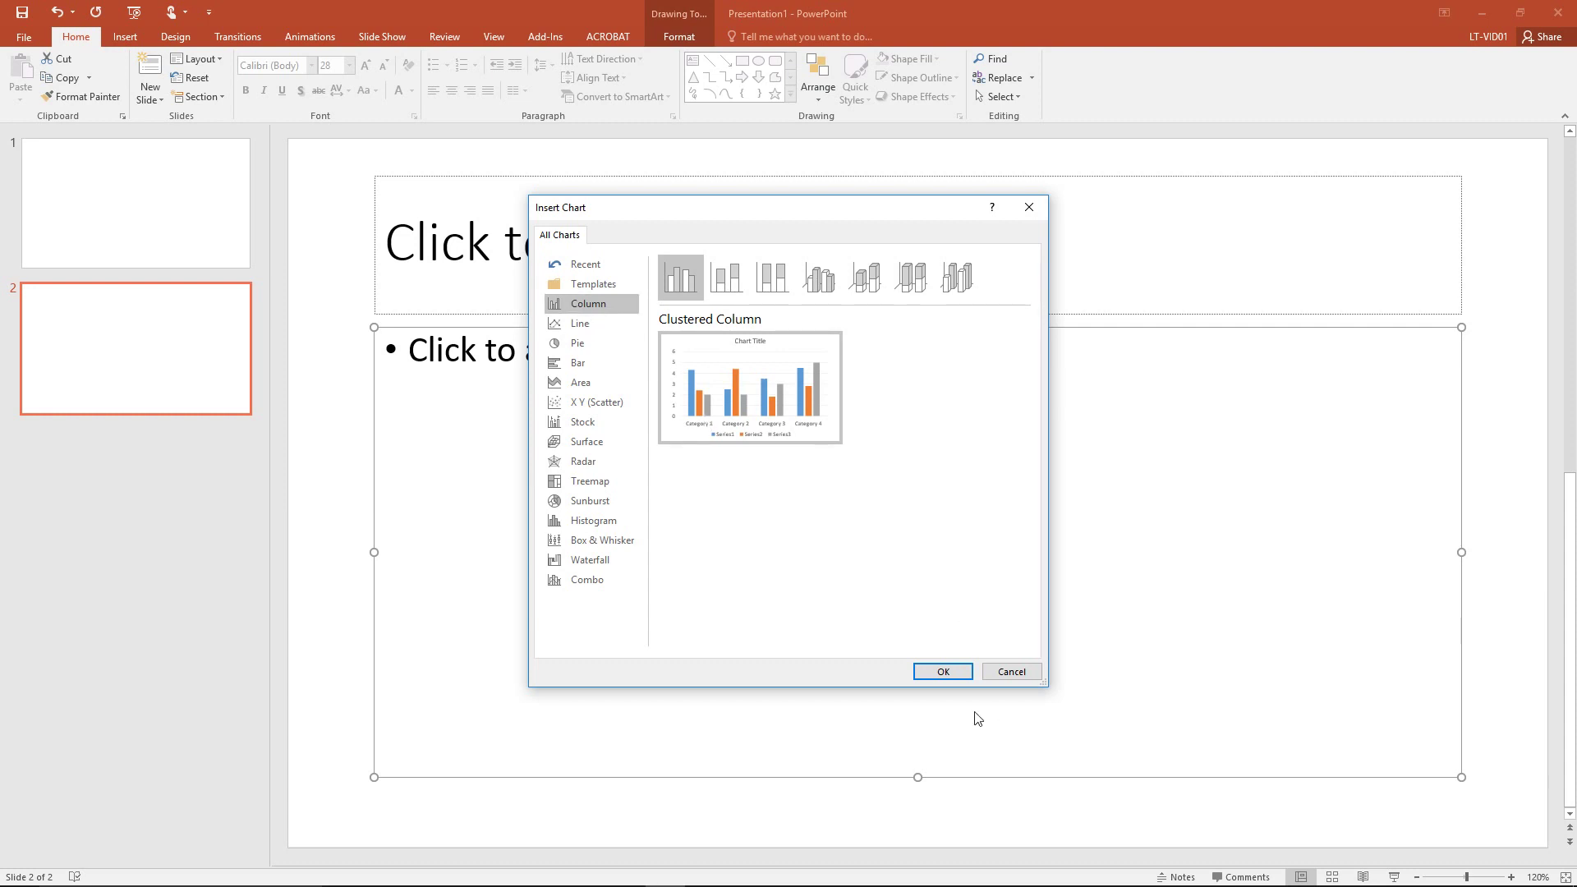
{"action": "left_click", "coordinate": [944, 672]}
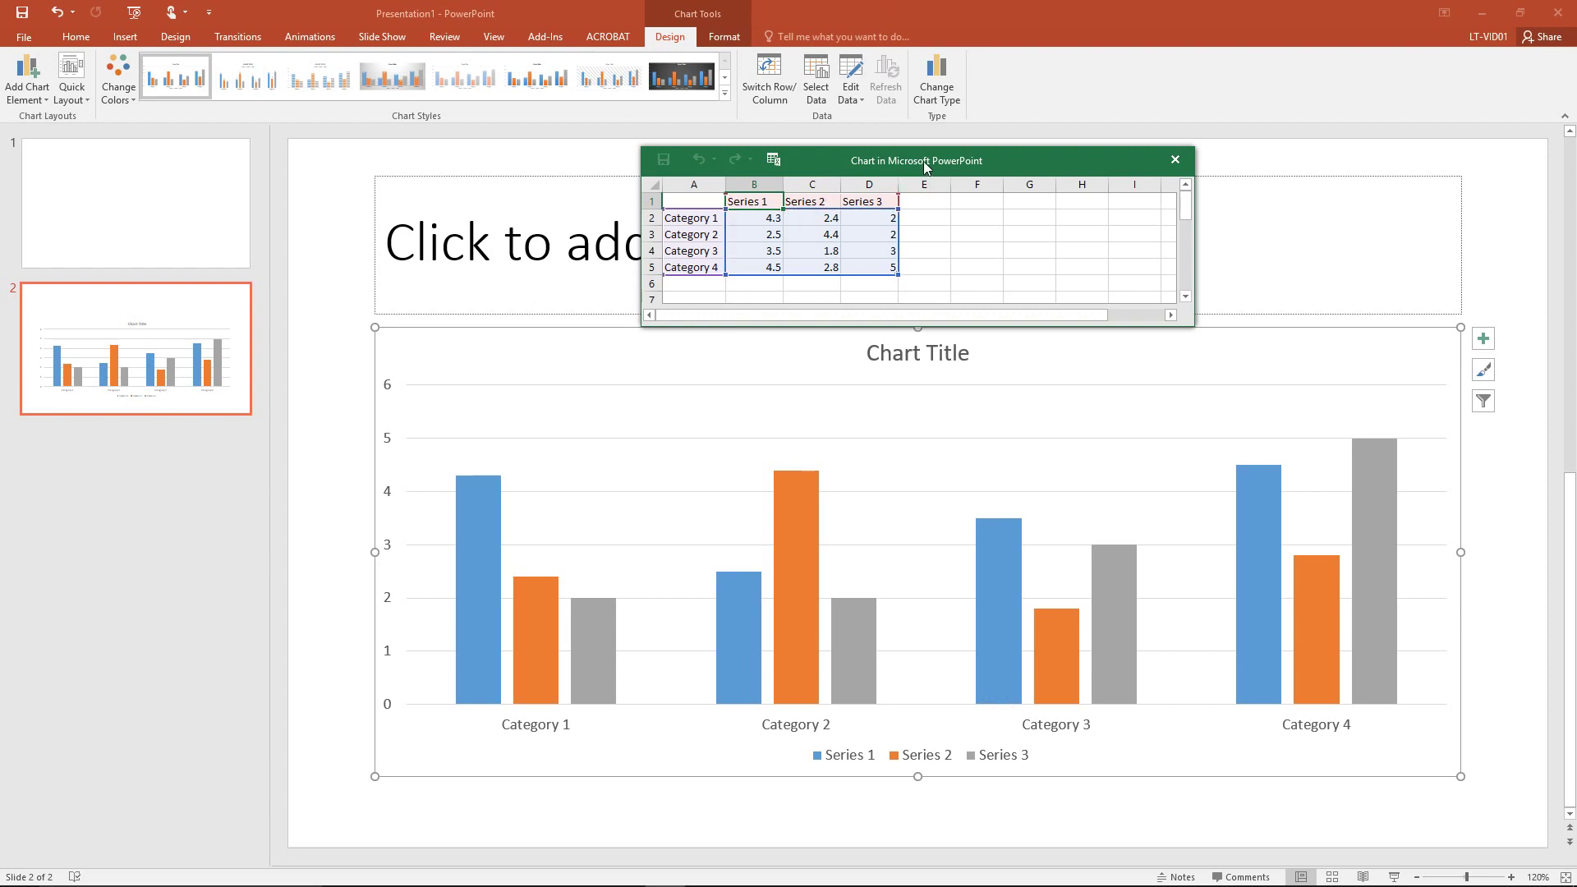
- Rename the chart categories to Adam, Bob, Sally and Susan in the data sheet
{"action": "left_click_drag", "start_coordinate": [923, 161], "coordinate": [811, 124]}
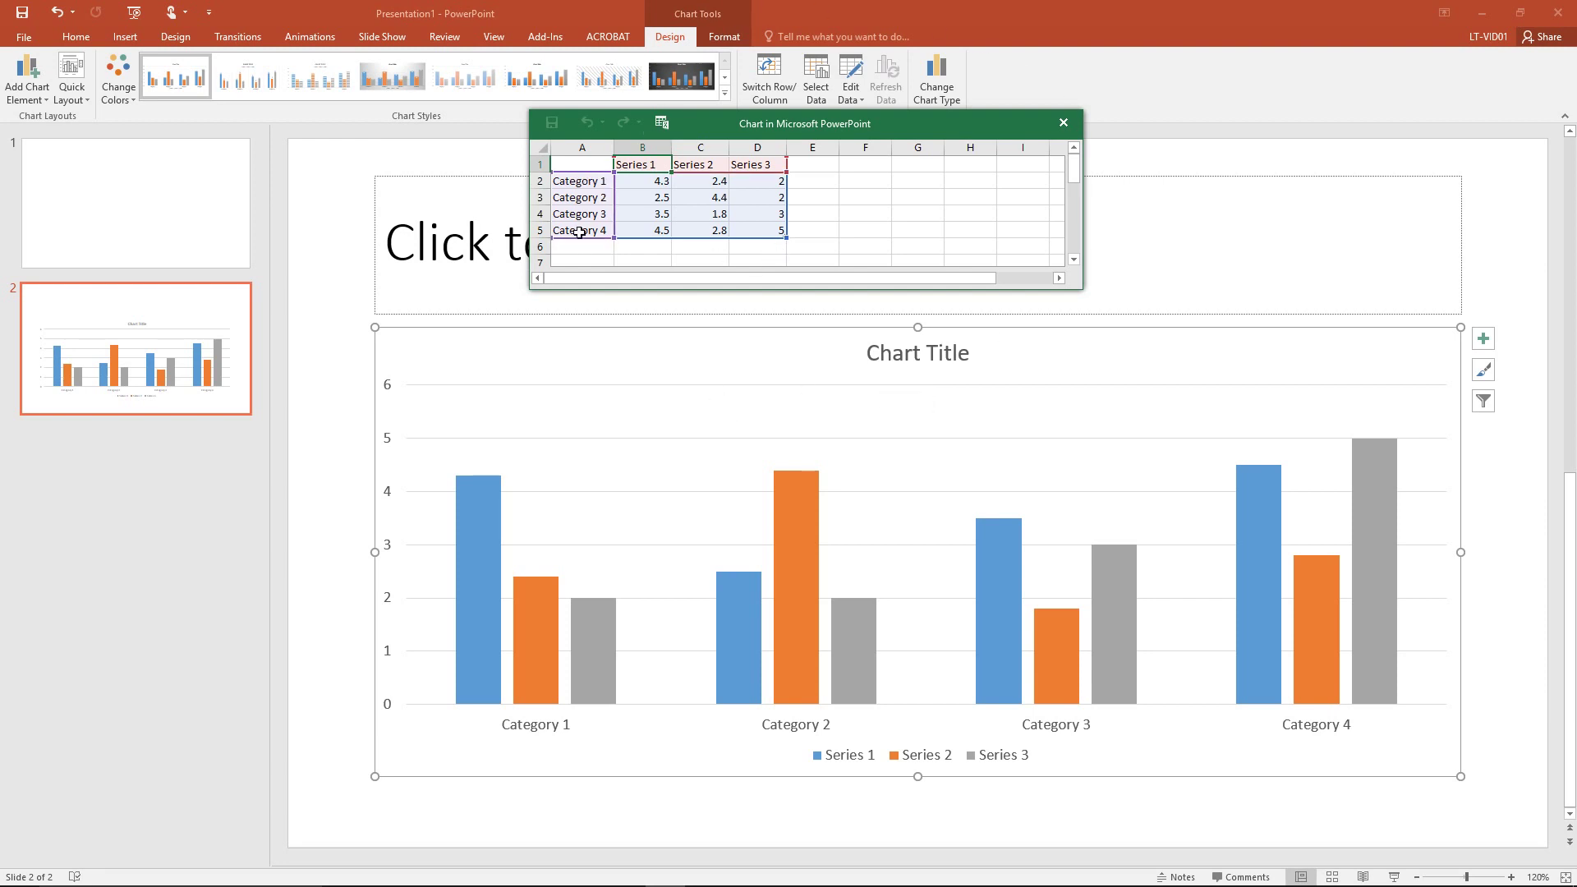
{"action": "left_click", "coordinate": [575, 185]}
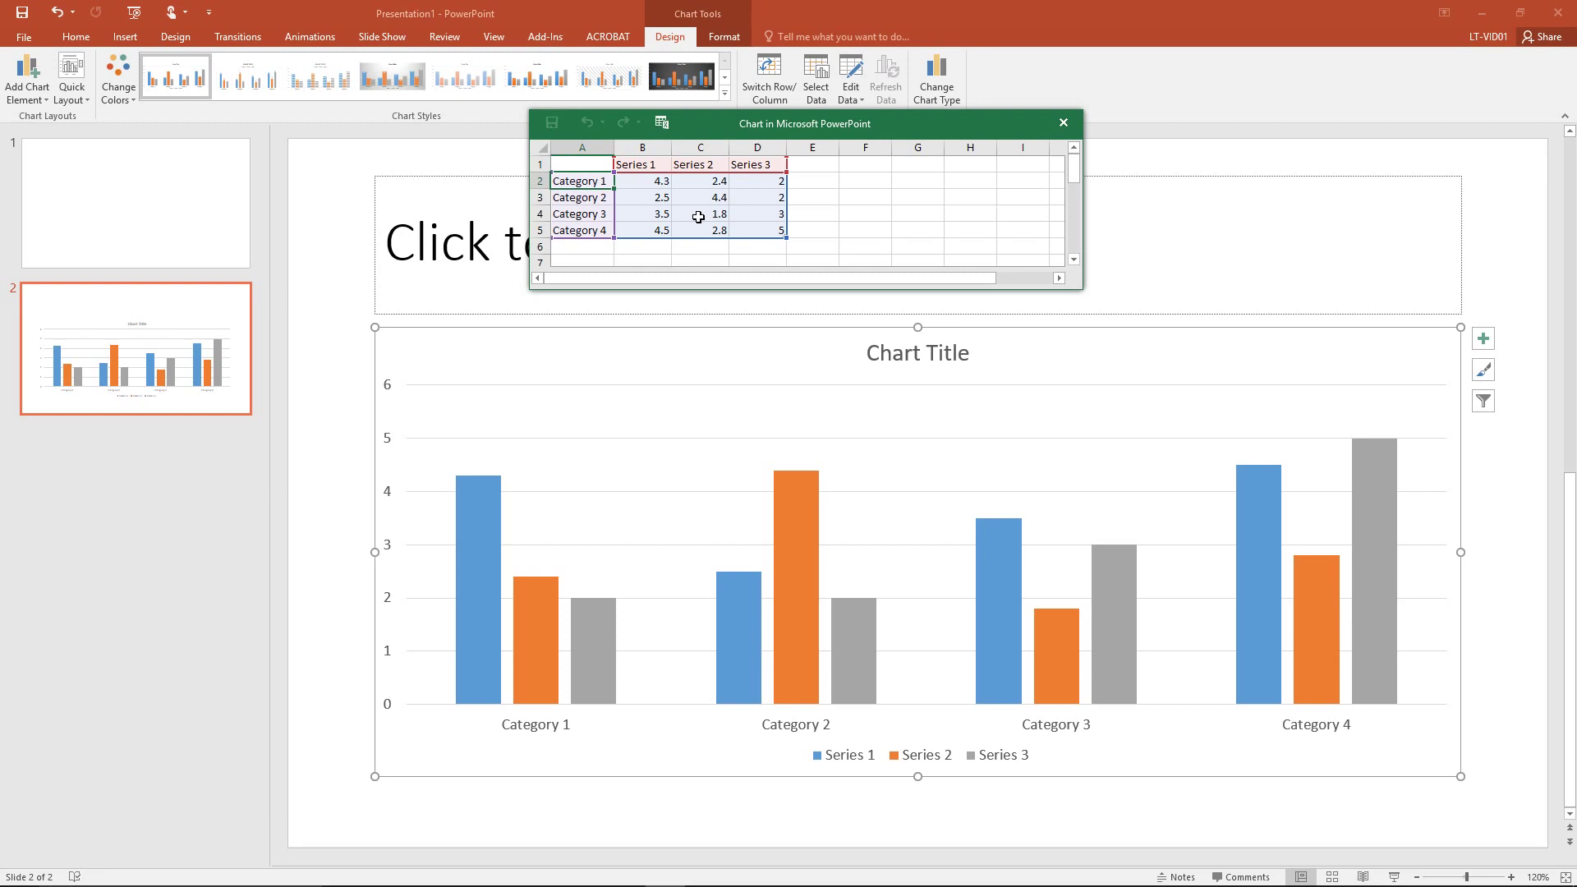
{"action": "type", "text": "Adam"}
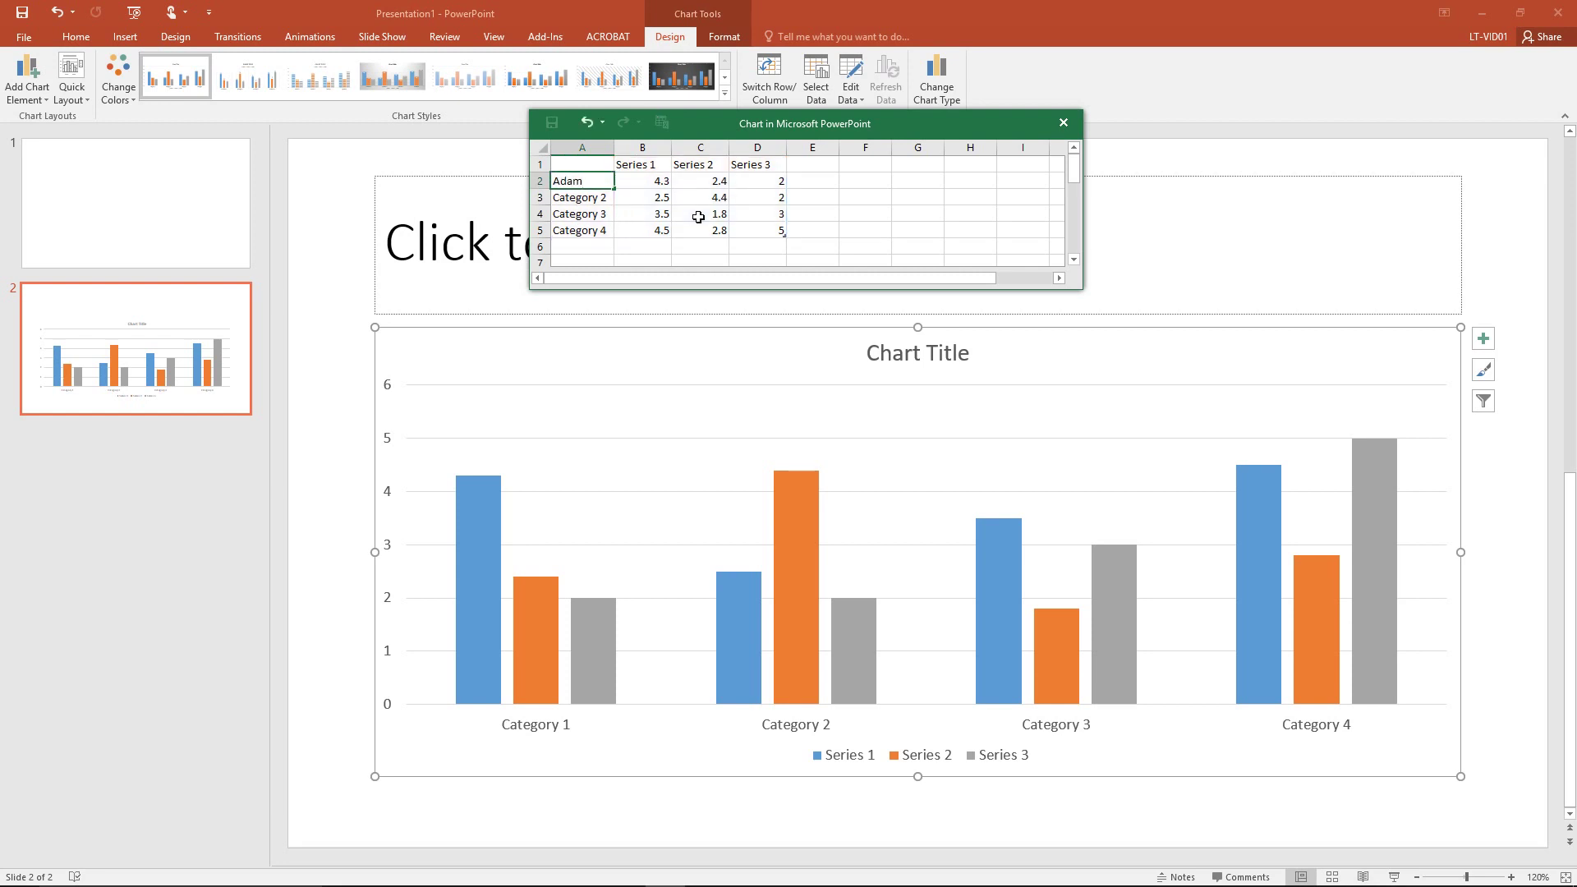
{"action": "key", "text": "Return"}
{"action": "type", "text": "Bob"}
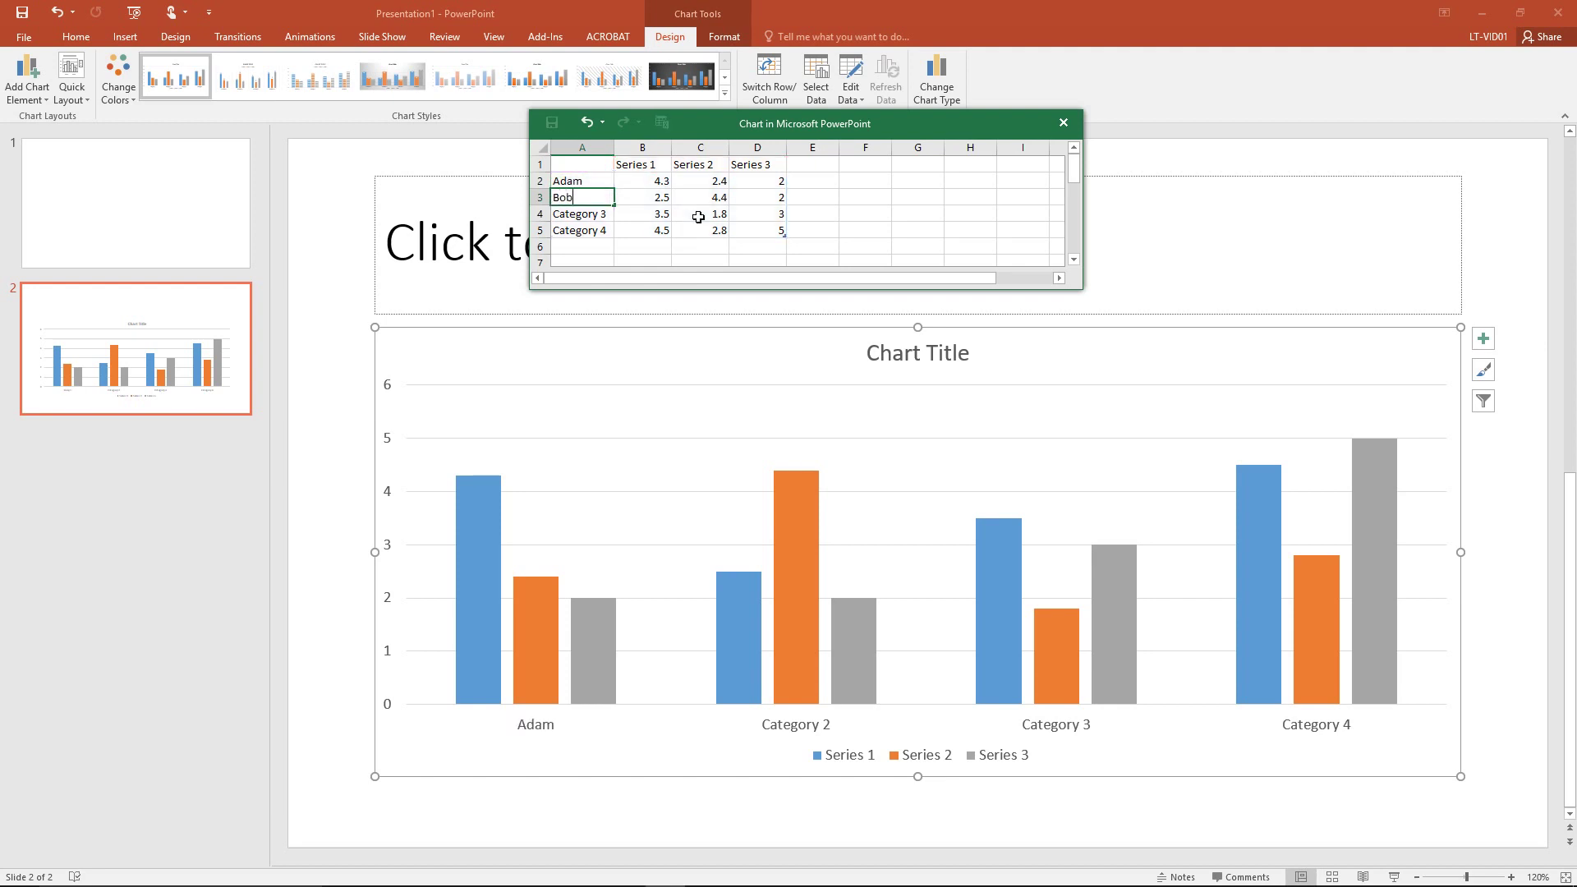
{"action": "key", "text": "Return"}
{"action": "type", "text": "Sa"}
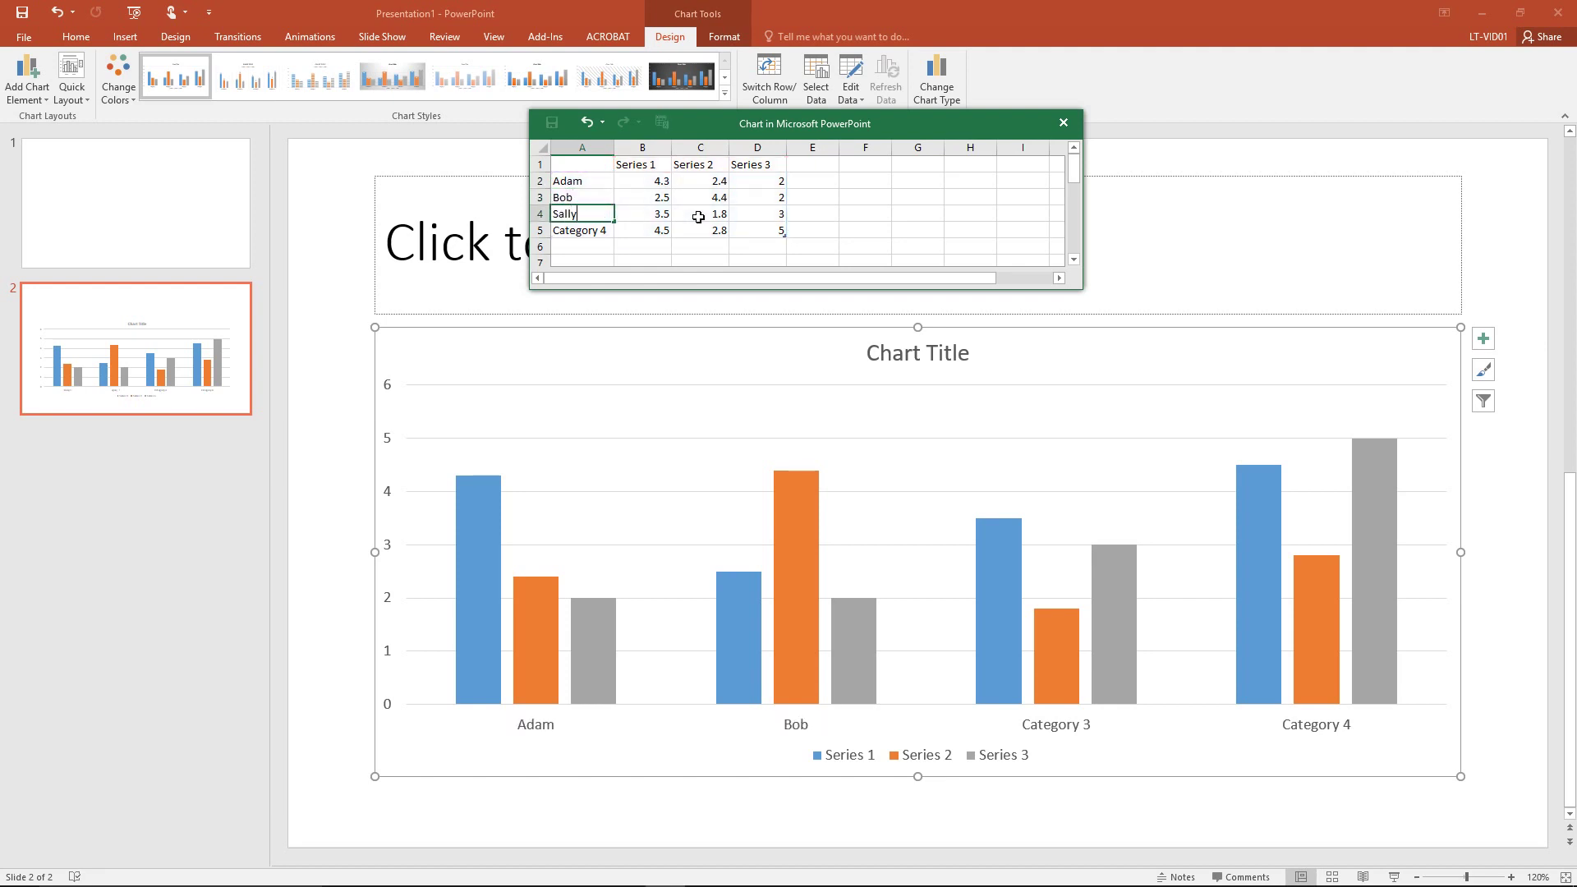
{"action": "type", "text": "lly"}
{"action": "key", "text": "Return"}
{"action": "type", "text": "Su"}
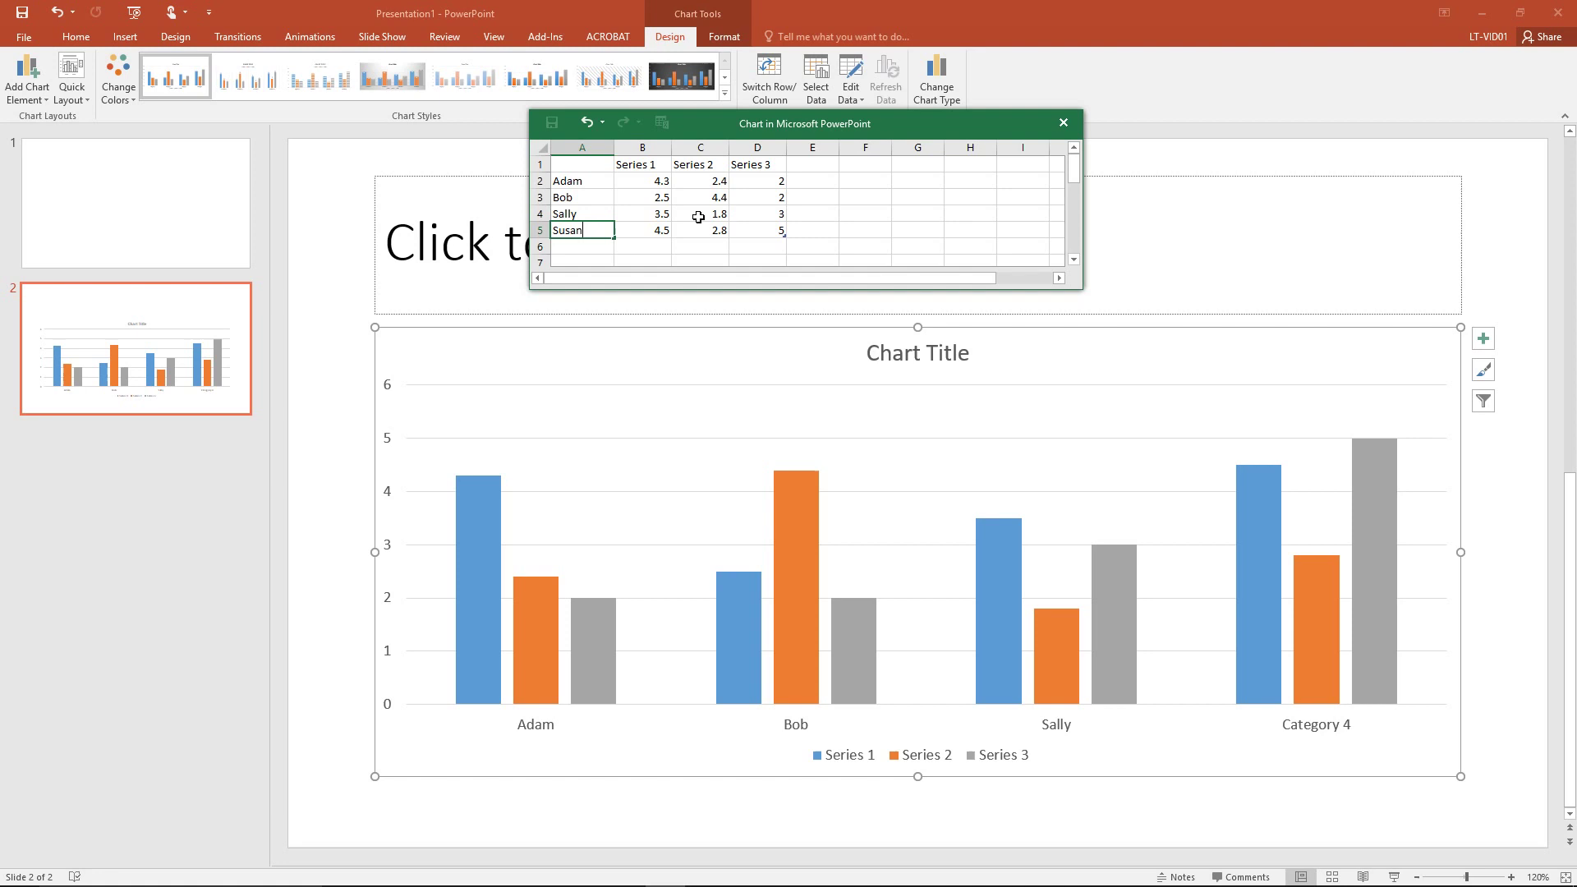
{"action": "type", "text": "san"}
- Rename the series to Jan, Feb and Mar, then close the data sheet
{"action": "left_click", "coordinate": [657, 168]}
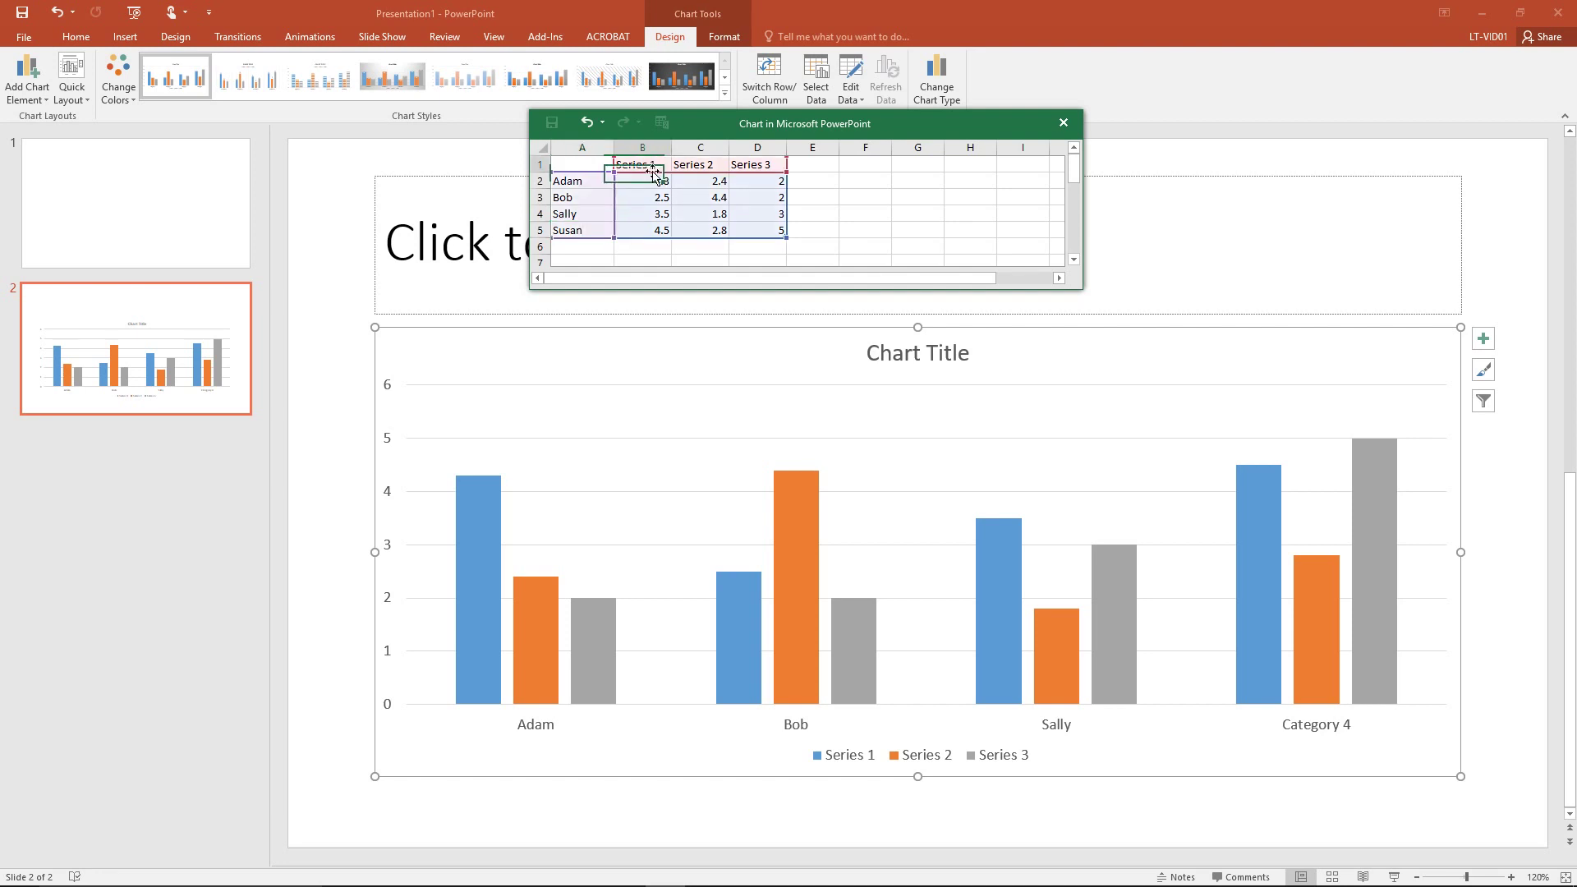
{"action": "type", "text": "Jan"}
{"action": "key", "text": "Tab"}
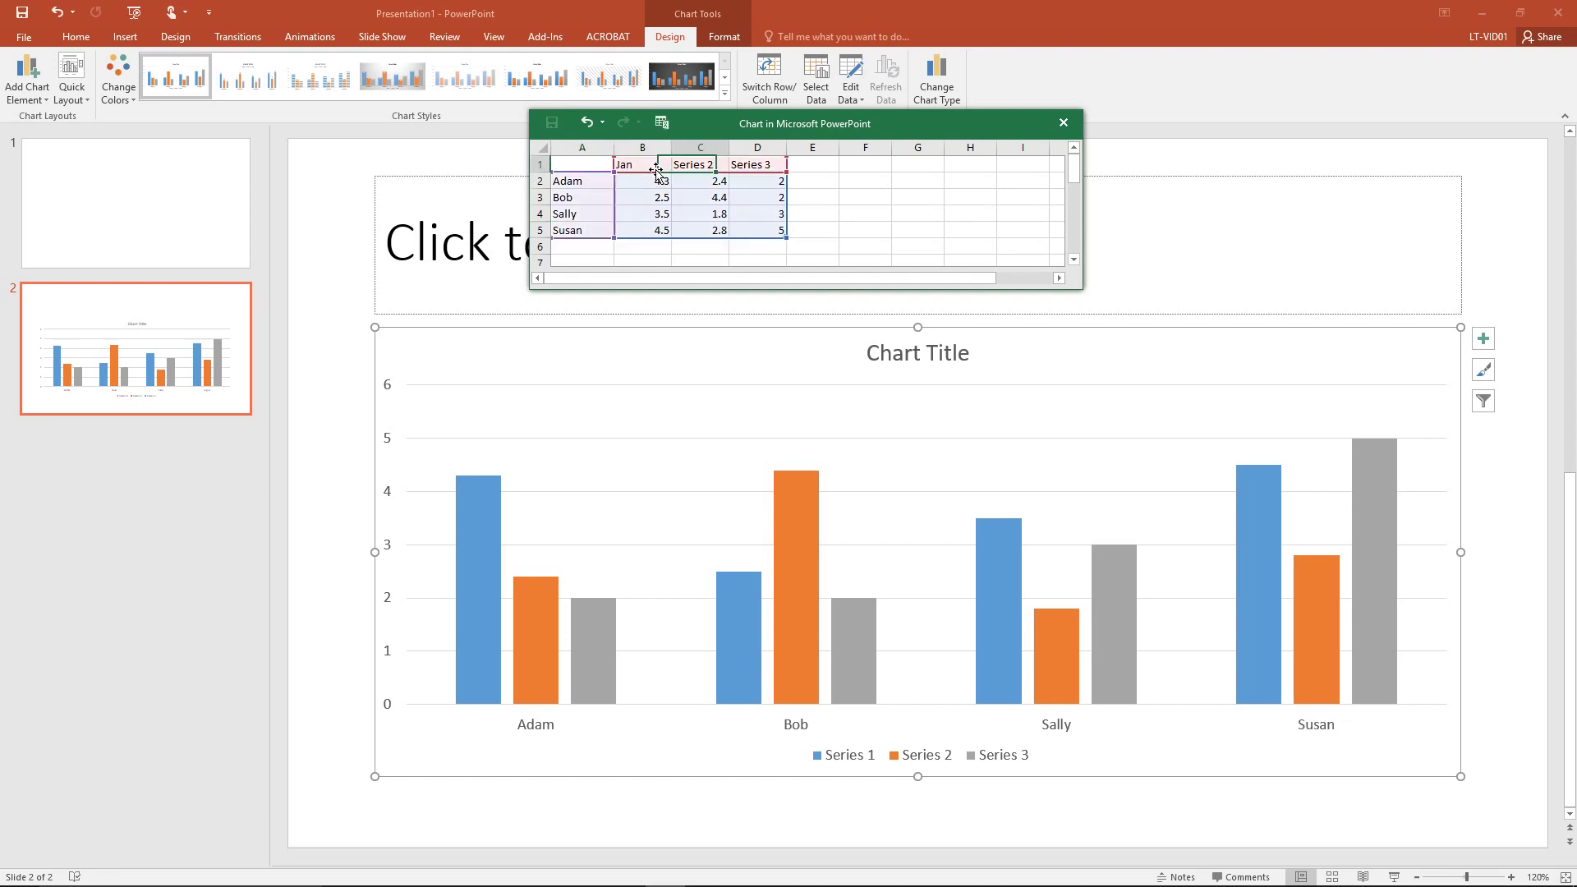
{"action": "type", "text": "Feb"}
{"action": "key", "text": "Tab"}
{"action": "type", "text": "Mar"}
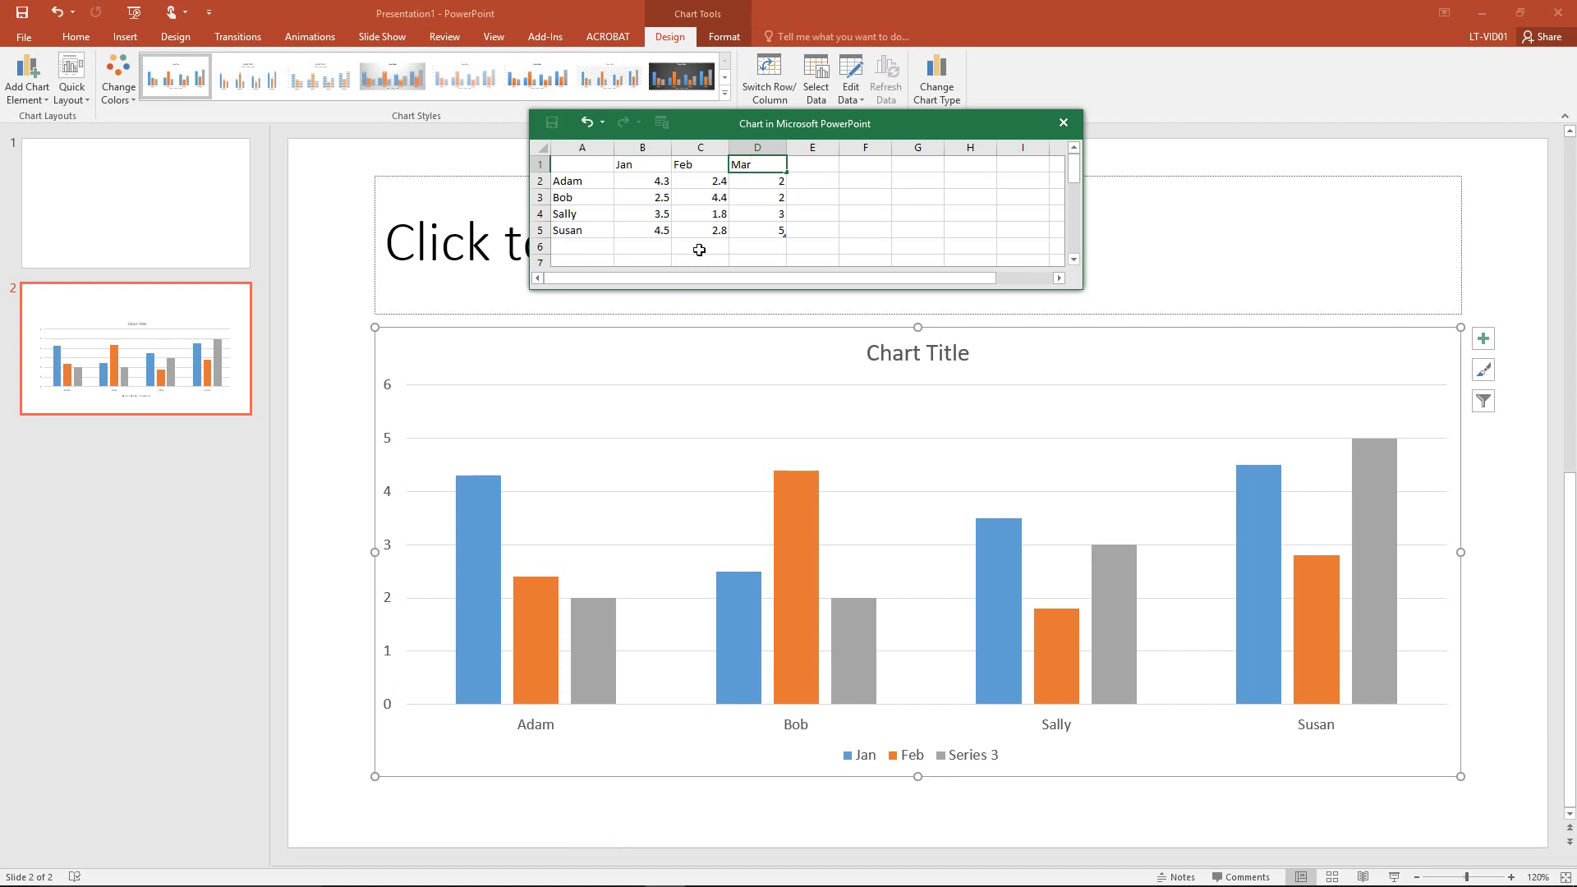
{"action": "key", "text": "Return"}
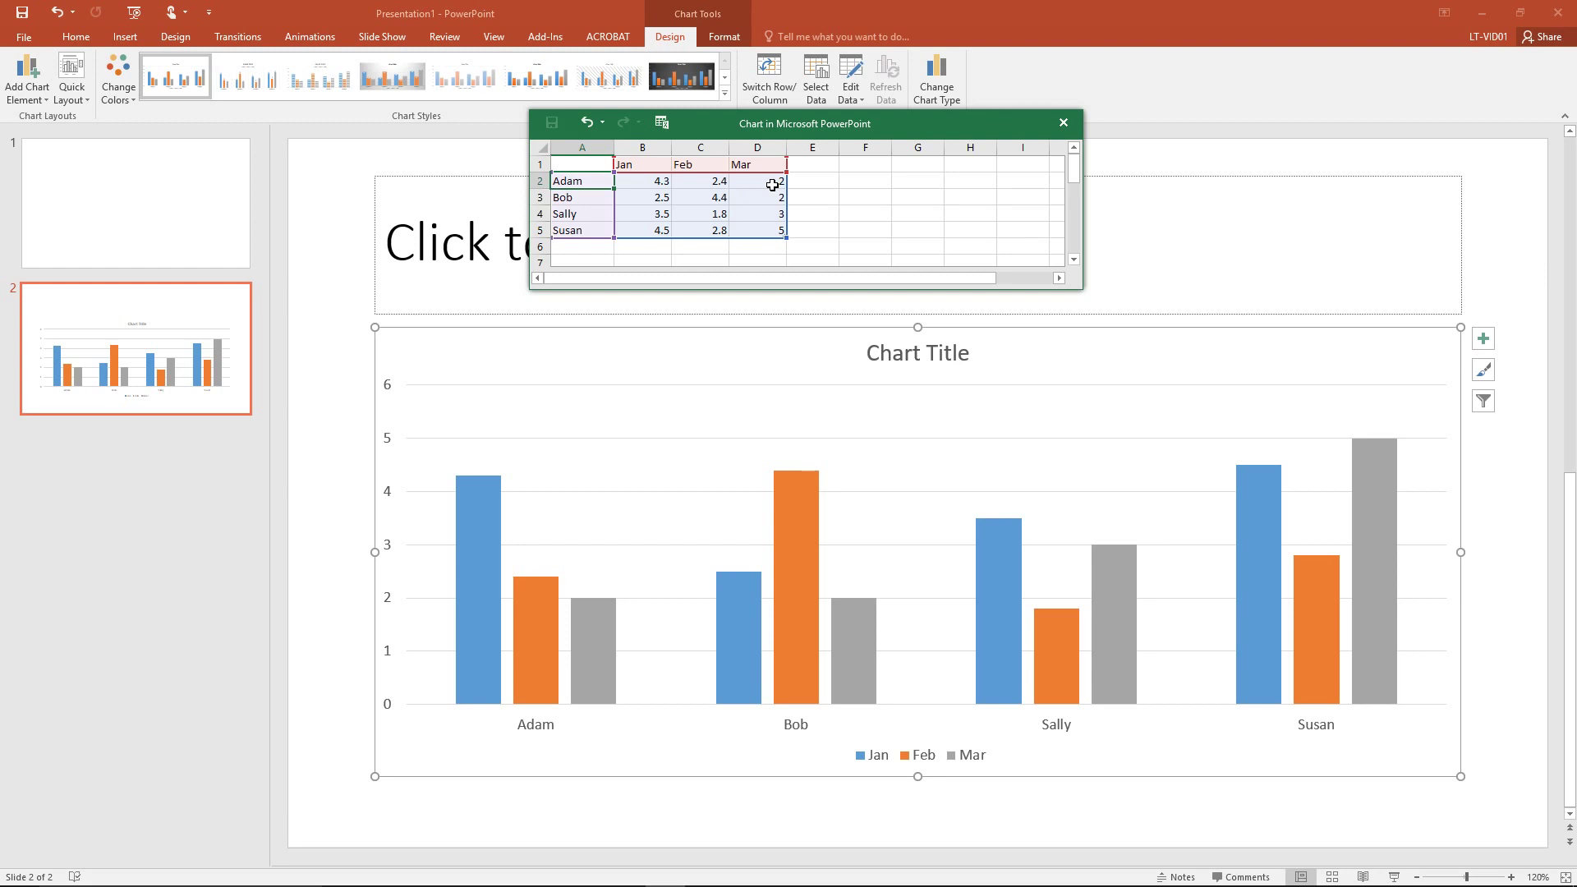
{"action": "left_click", "coordinate": [651, 182]}
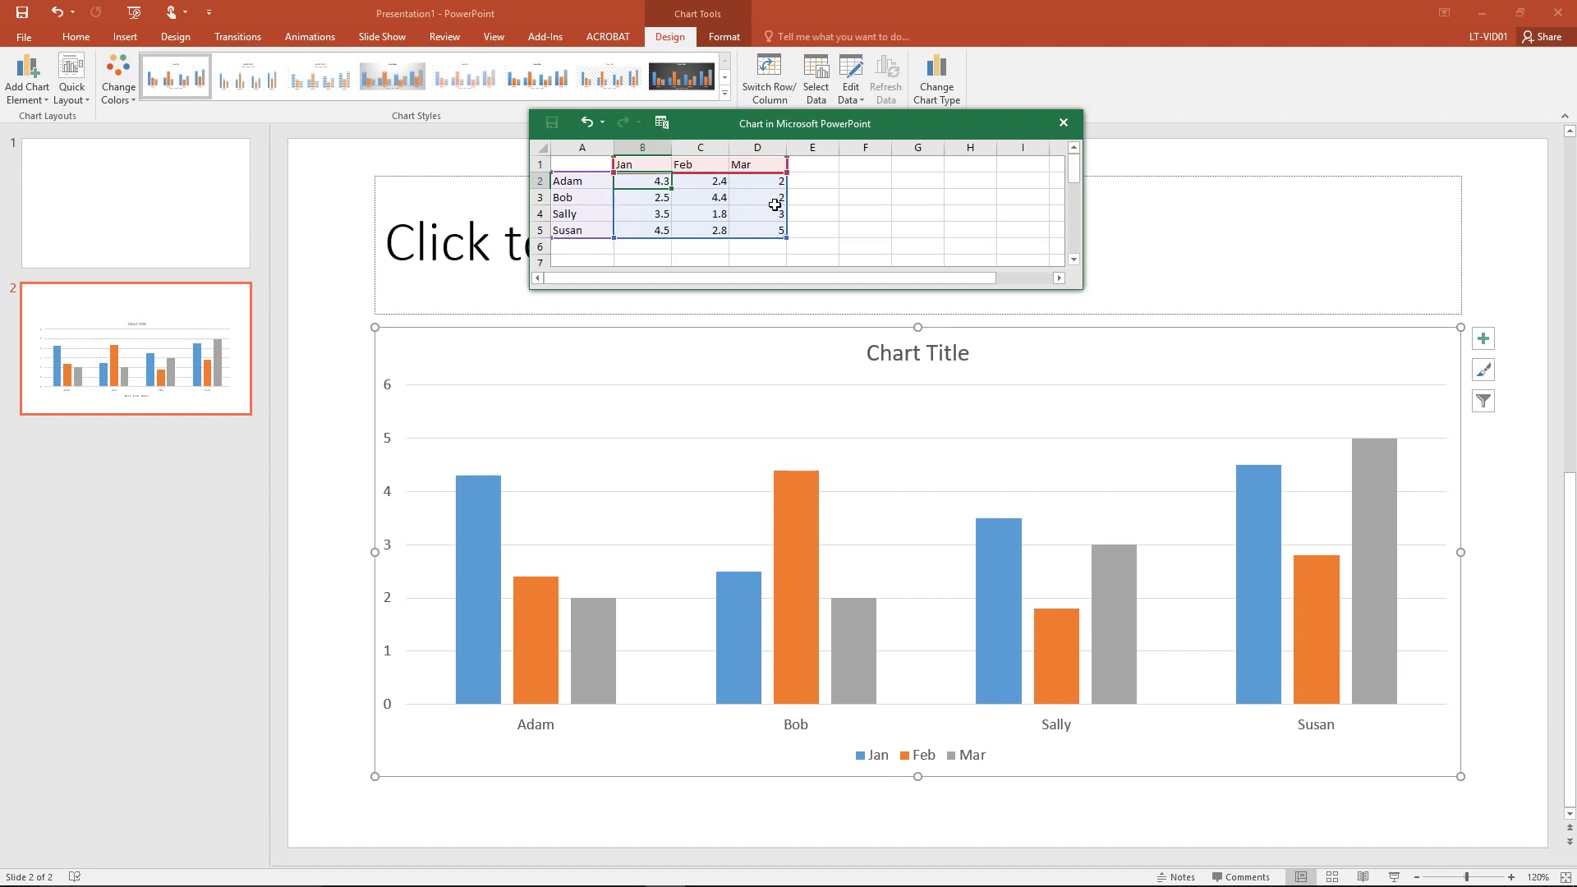
{"action": "left_click", "coordinate": [808, 163]}
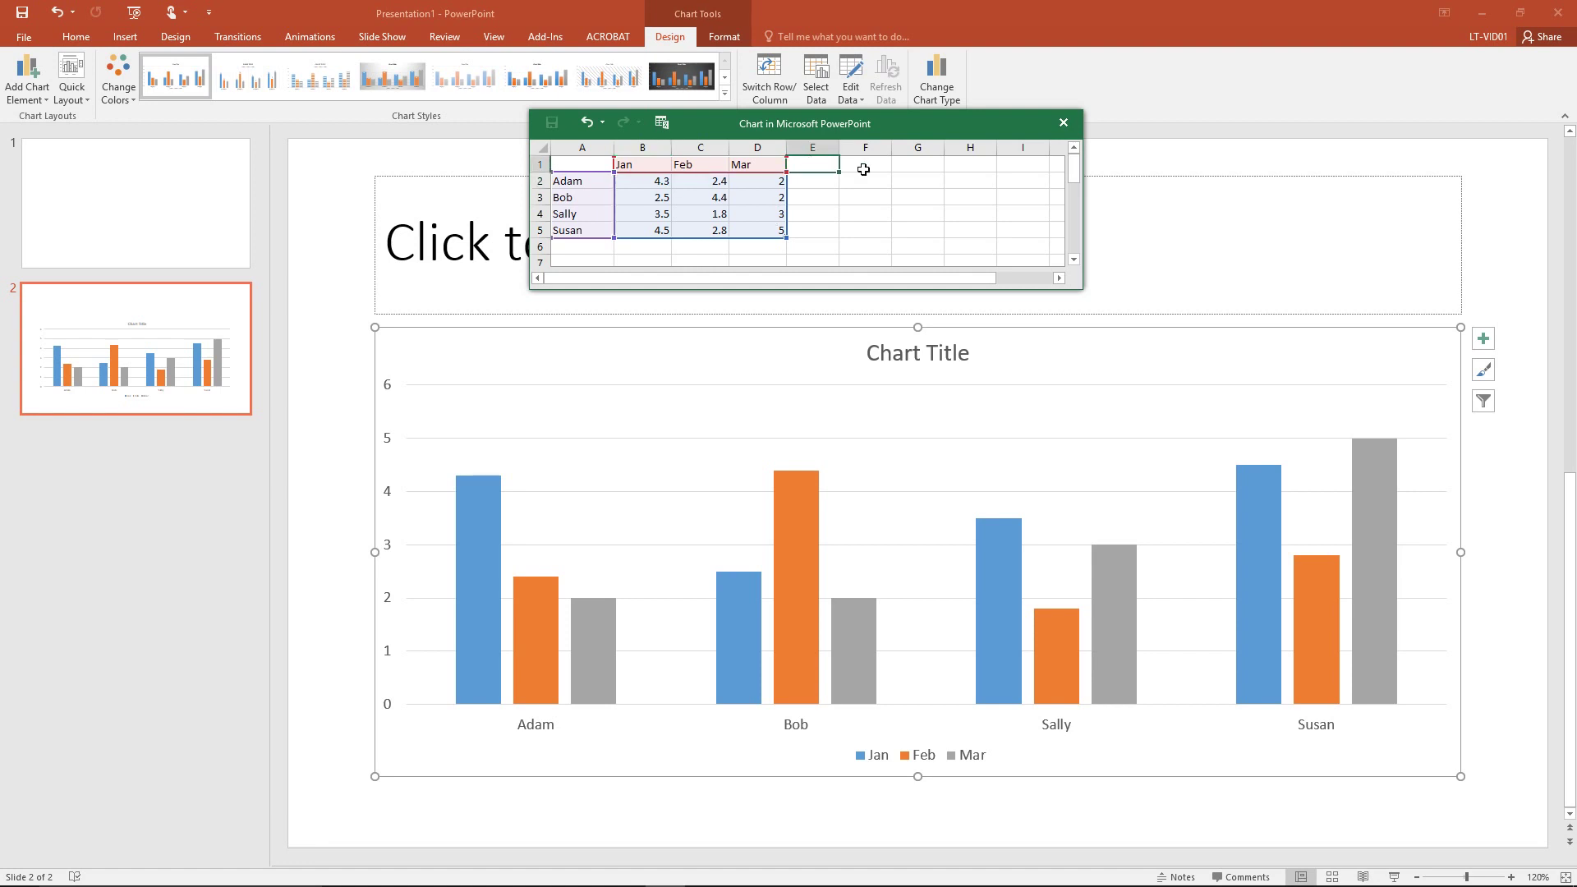
{"action": "left_click", "coordinate": [663, 198]}
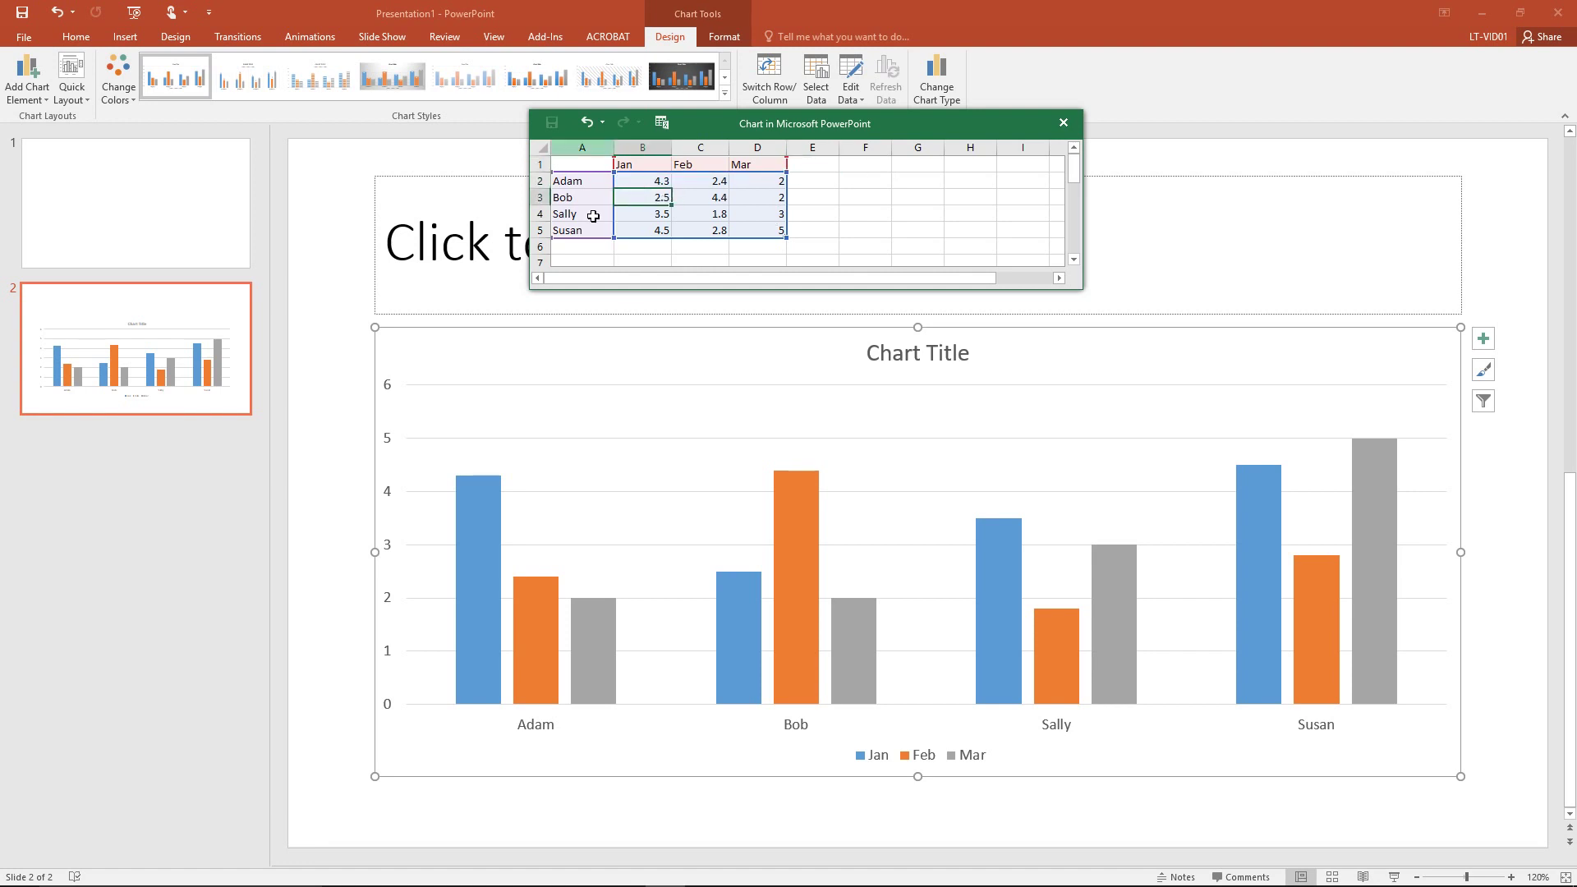
{"action": "left_click", "coordinate": [1063, 123]}
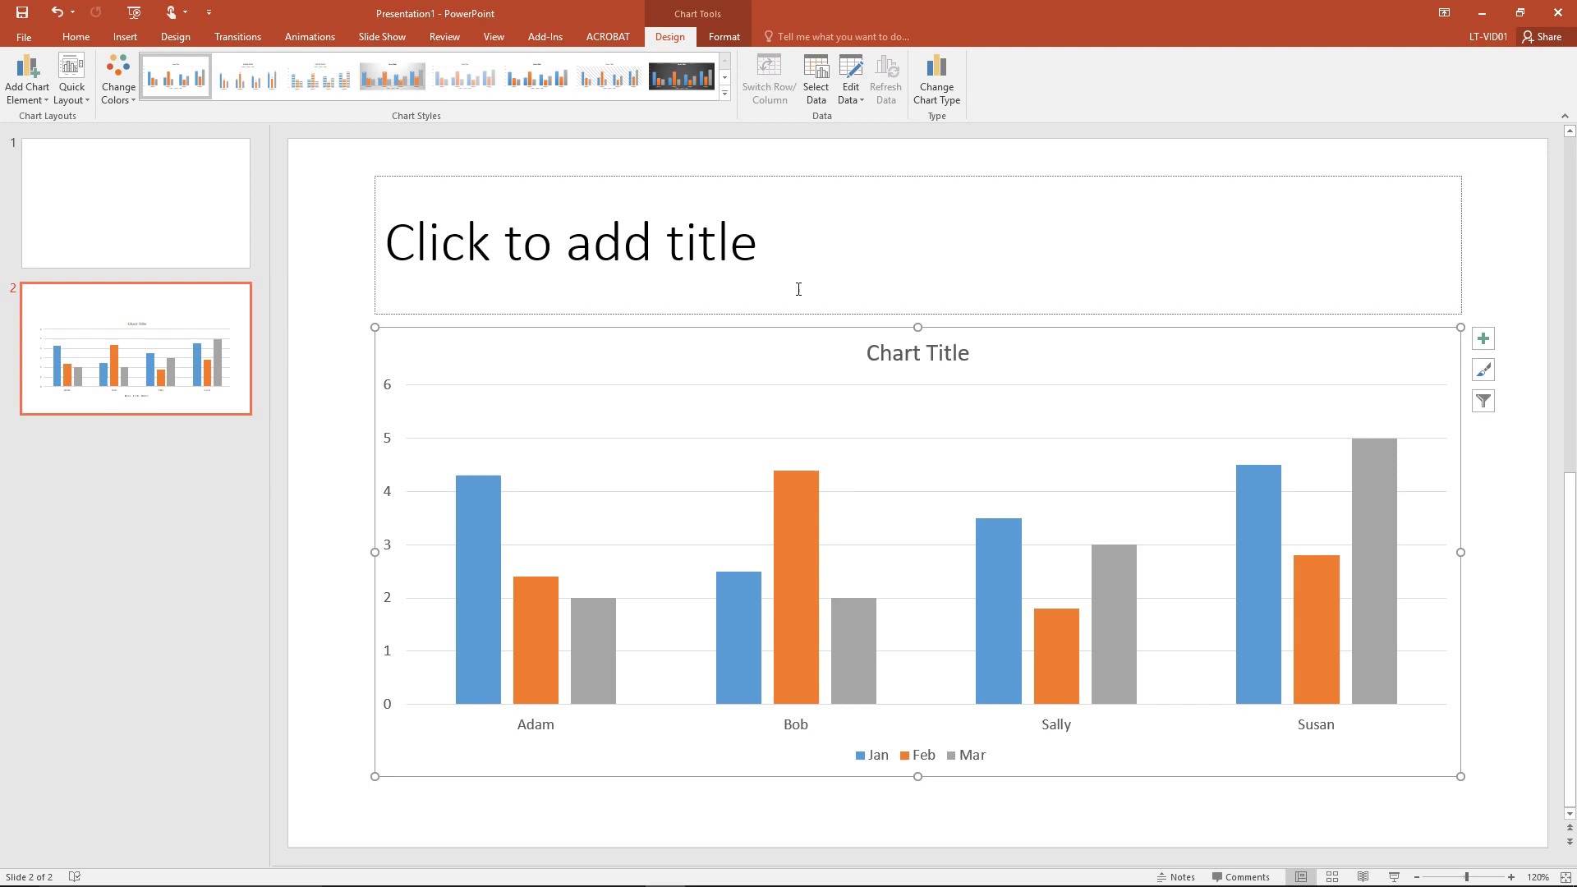
- Title slide 2 'Q1 Sales' and select the chart
{"action": "left_click", "coordinate": [647, 247]}
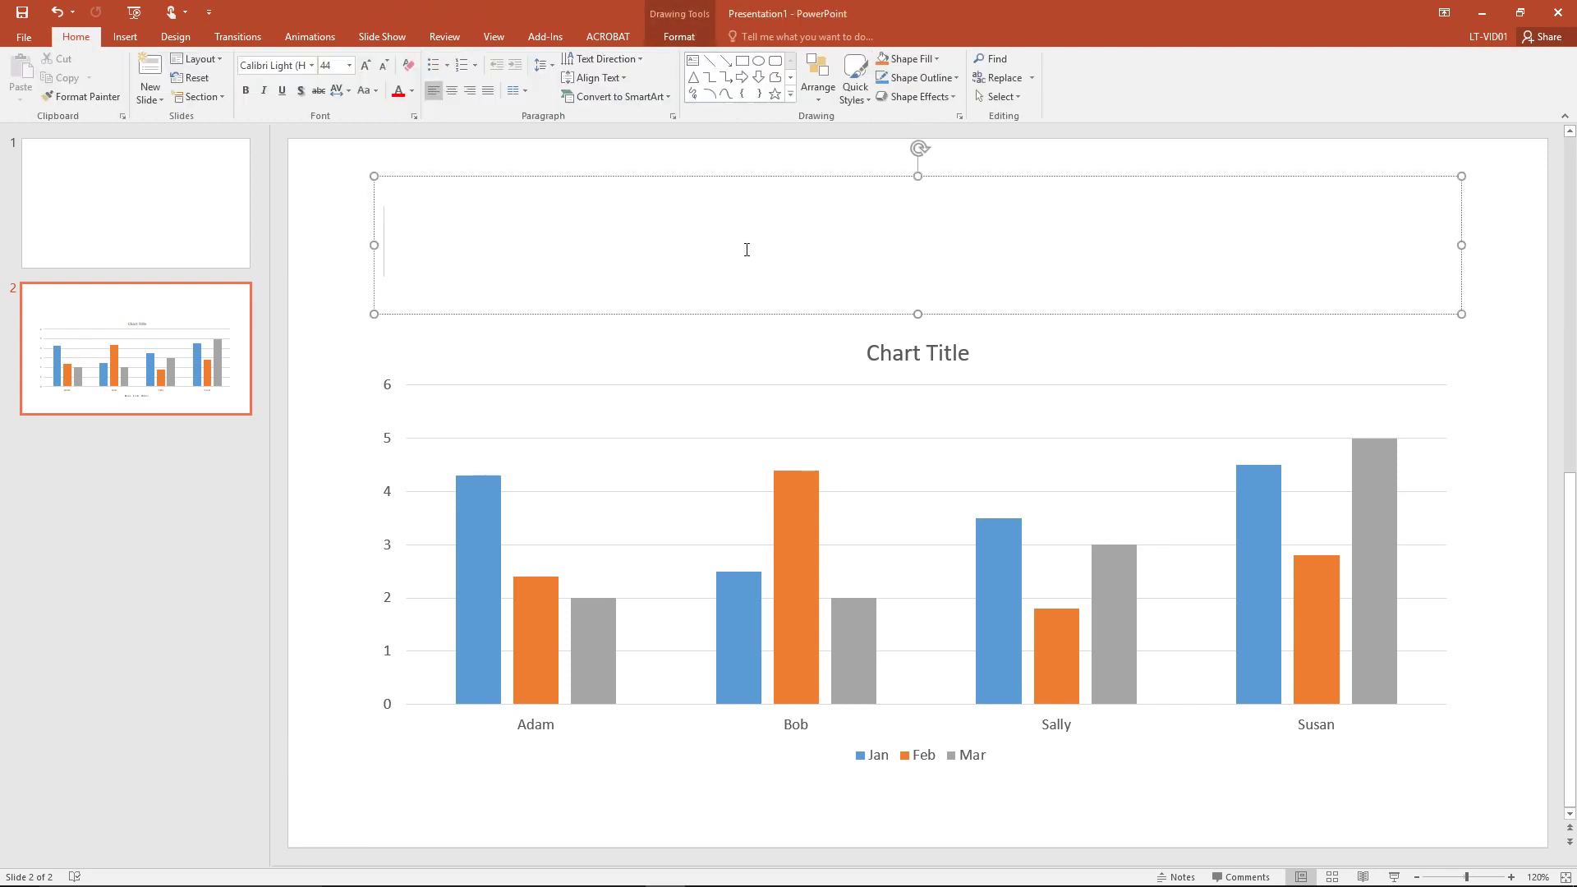
{"action": "type", "text": "Q1 Sales"}
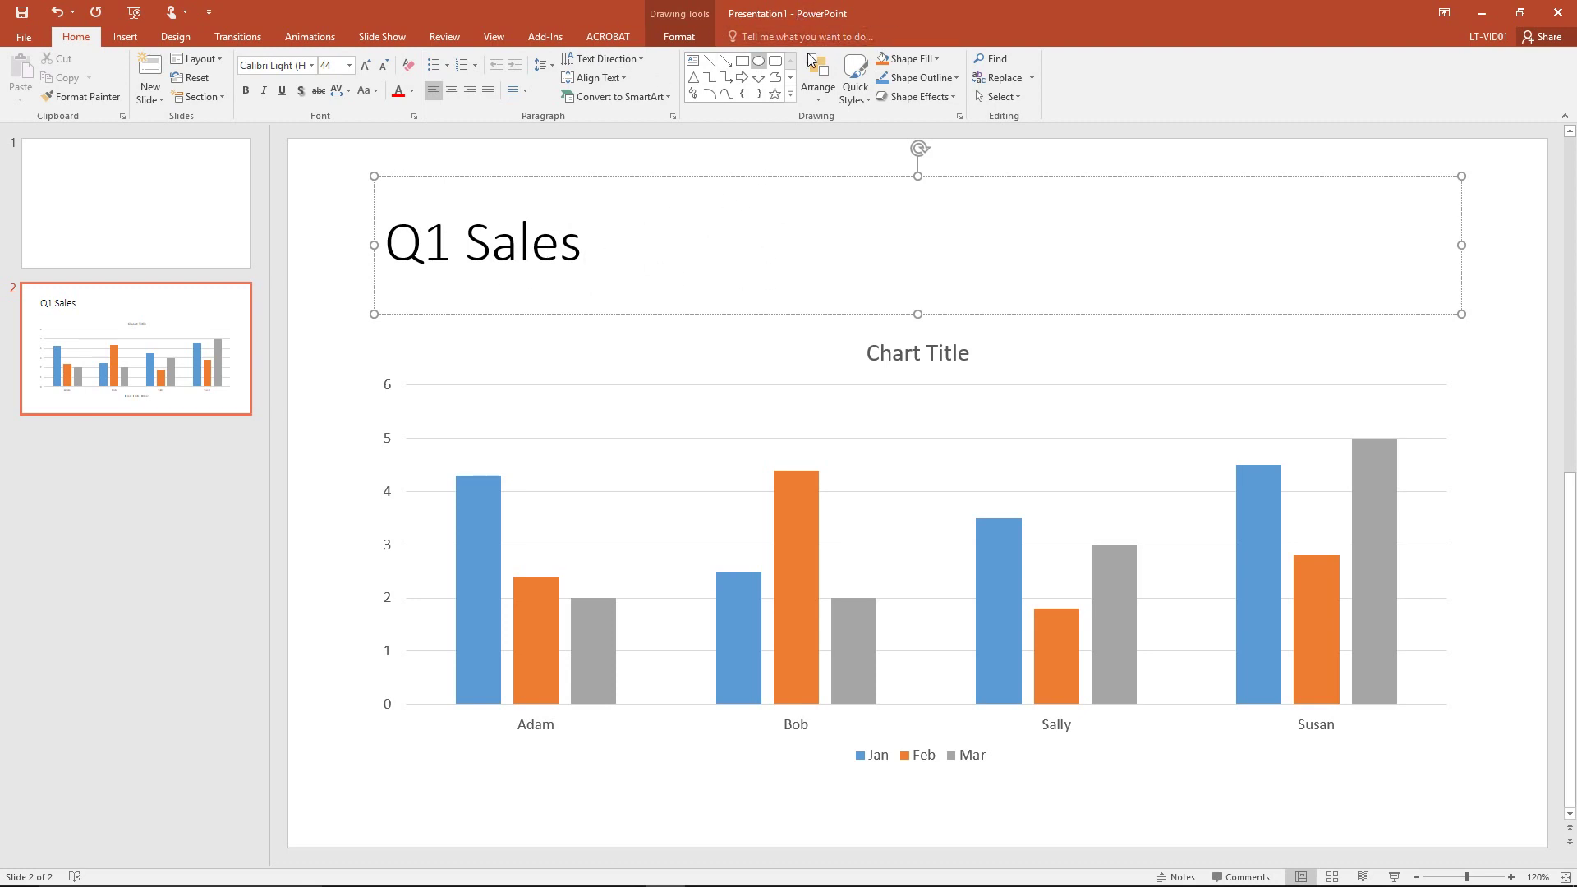
{"action": "left_click", "coordinate": [760, 364]}
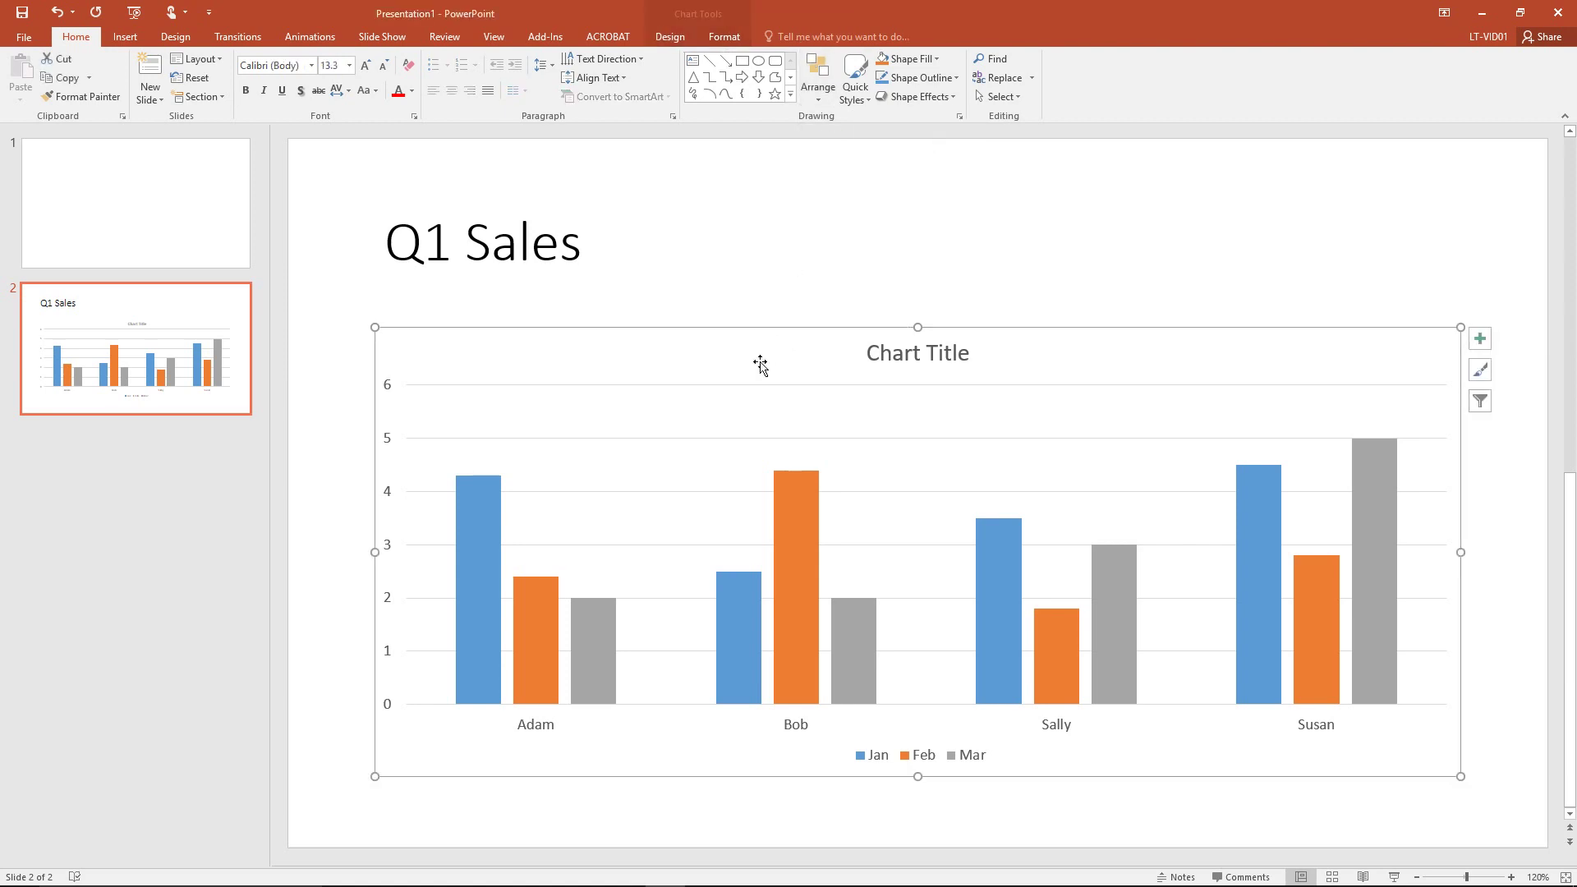
- Review the chart data in Excel and the data sheet via Edit Data, then close them
{"action": "left_click", "coordinate": [671, 36]}
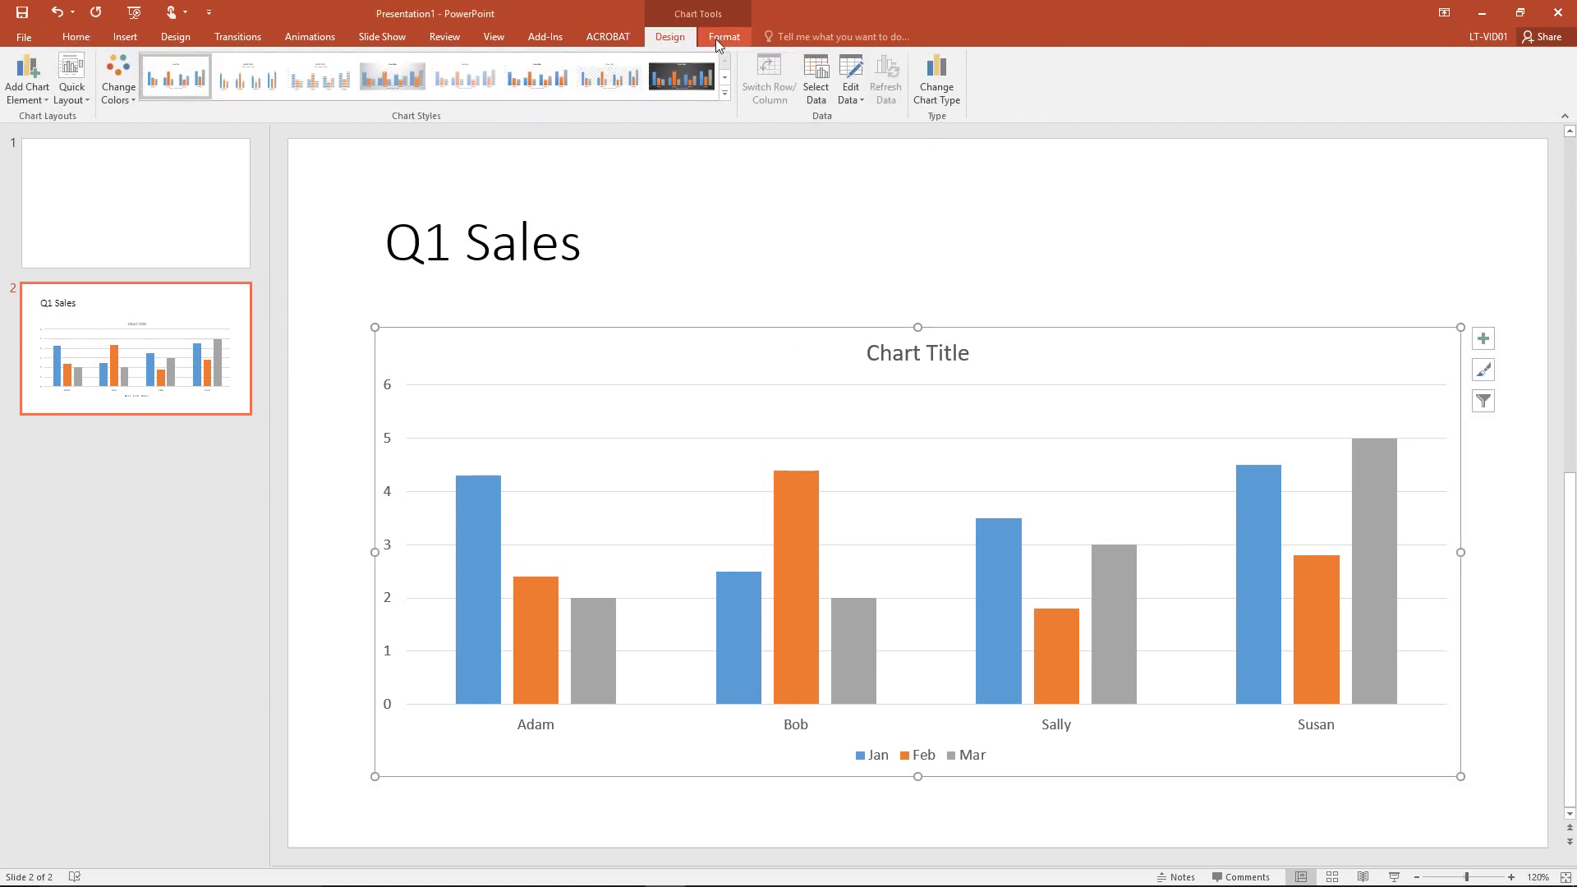
{"action": "left_click", "coordinate": [724, 37]}
{"action": "left_click", "coordinate": [667, 37]}
{"action": "left_click", "coordinate": [852, 95]}
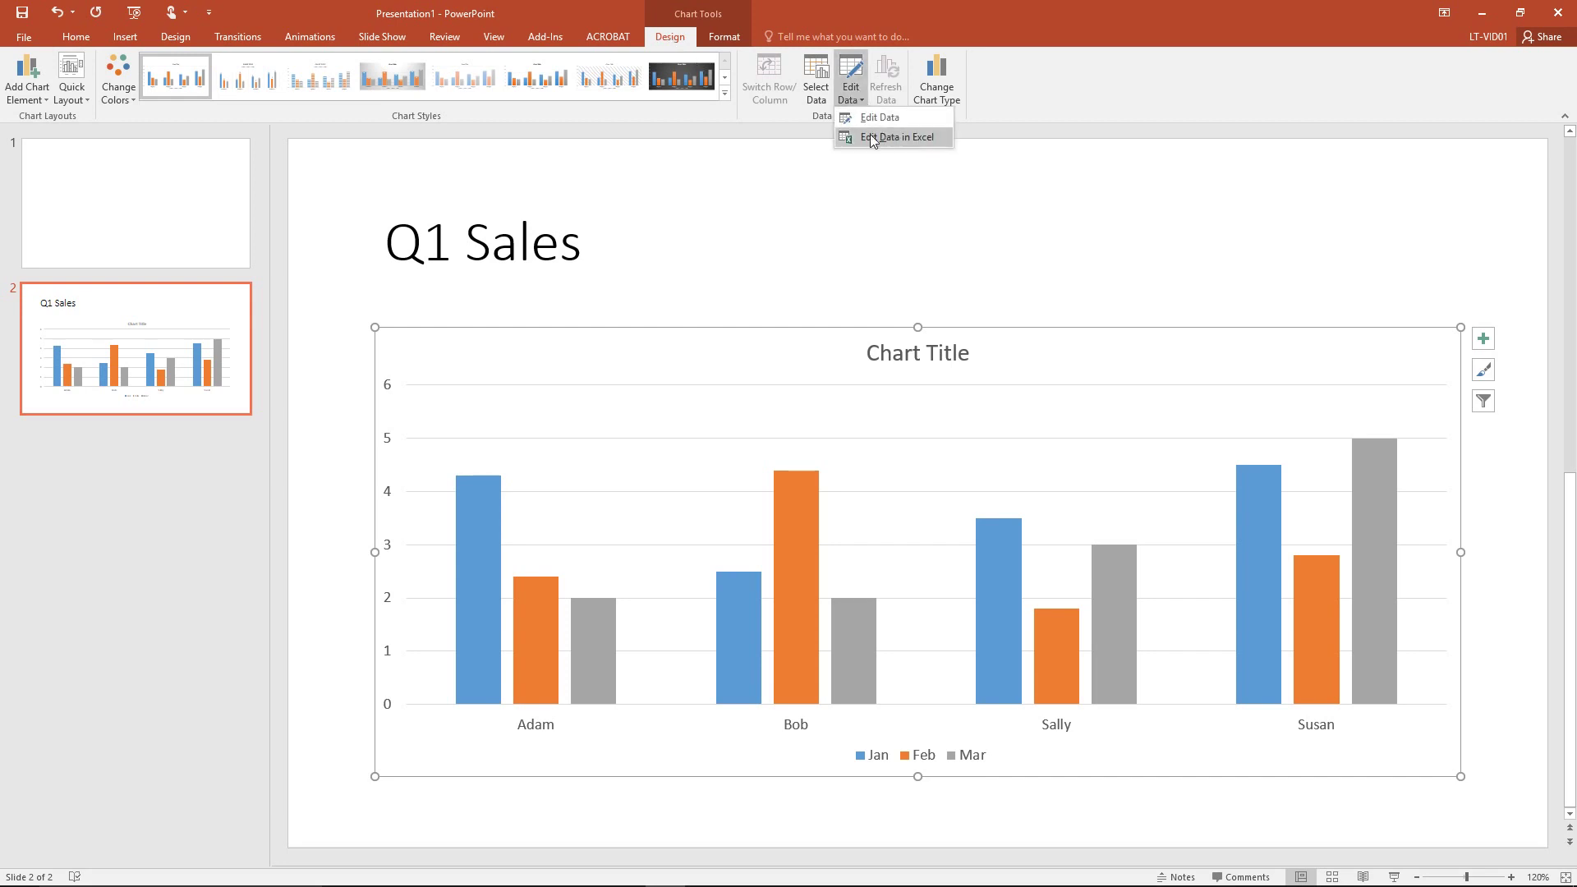
{"action": "left_click", "coordinate": [871, 137]}
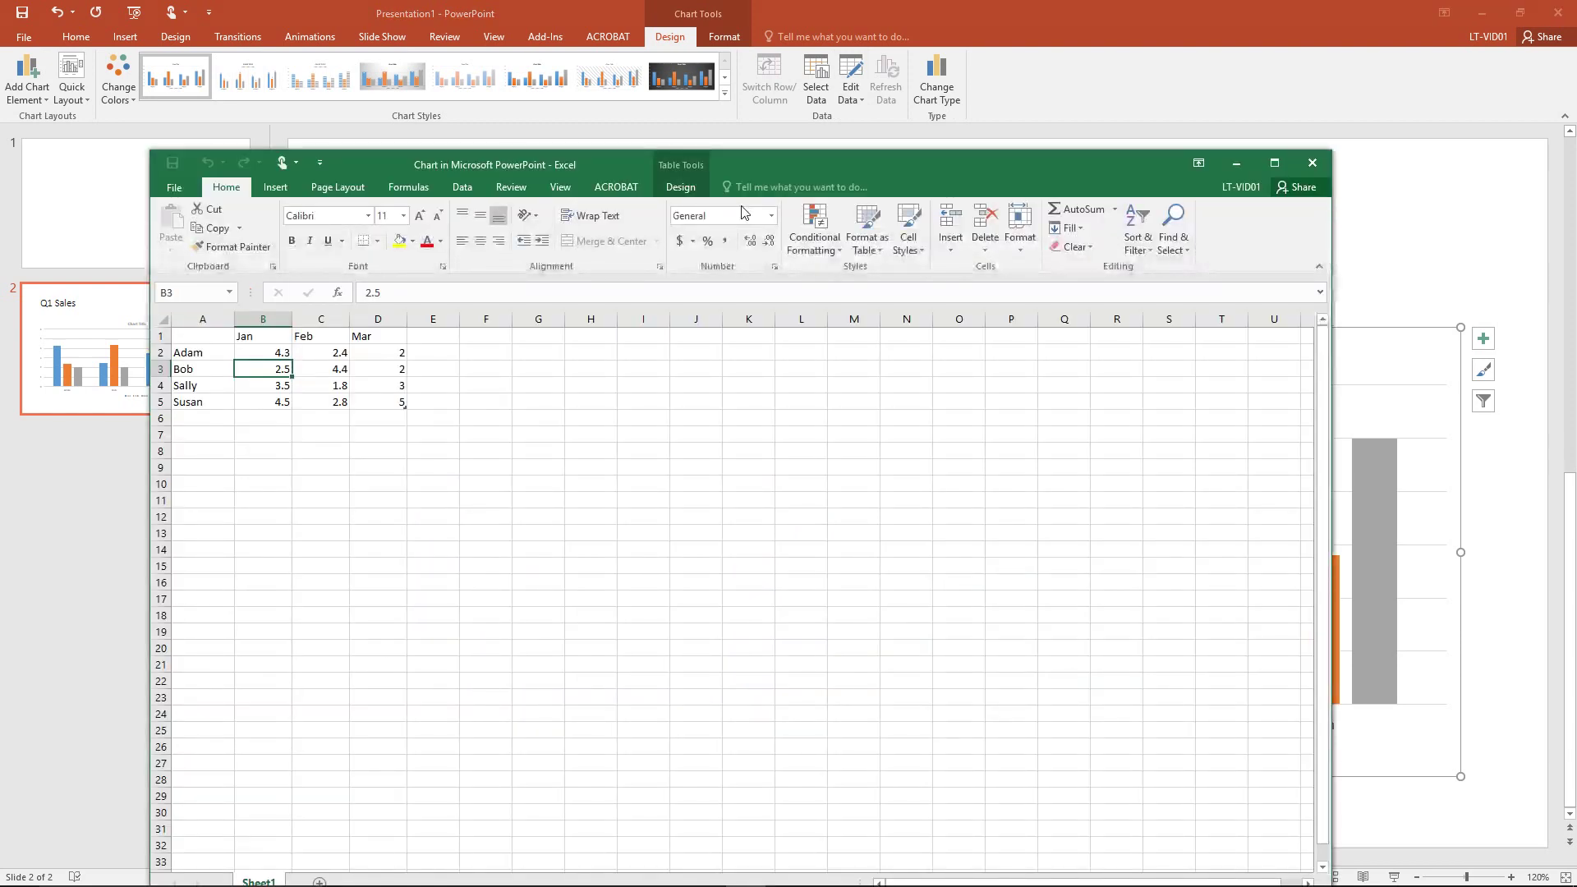
{"action": "left_click", "coordinate": [1311, 163]}
{"action": "left_click", "coordinate": [854, 91]}
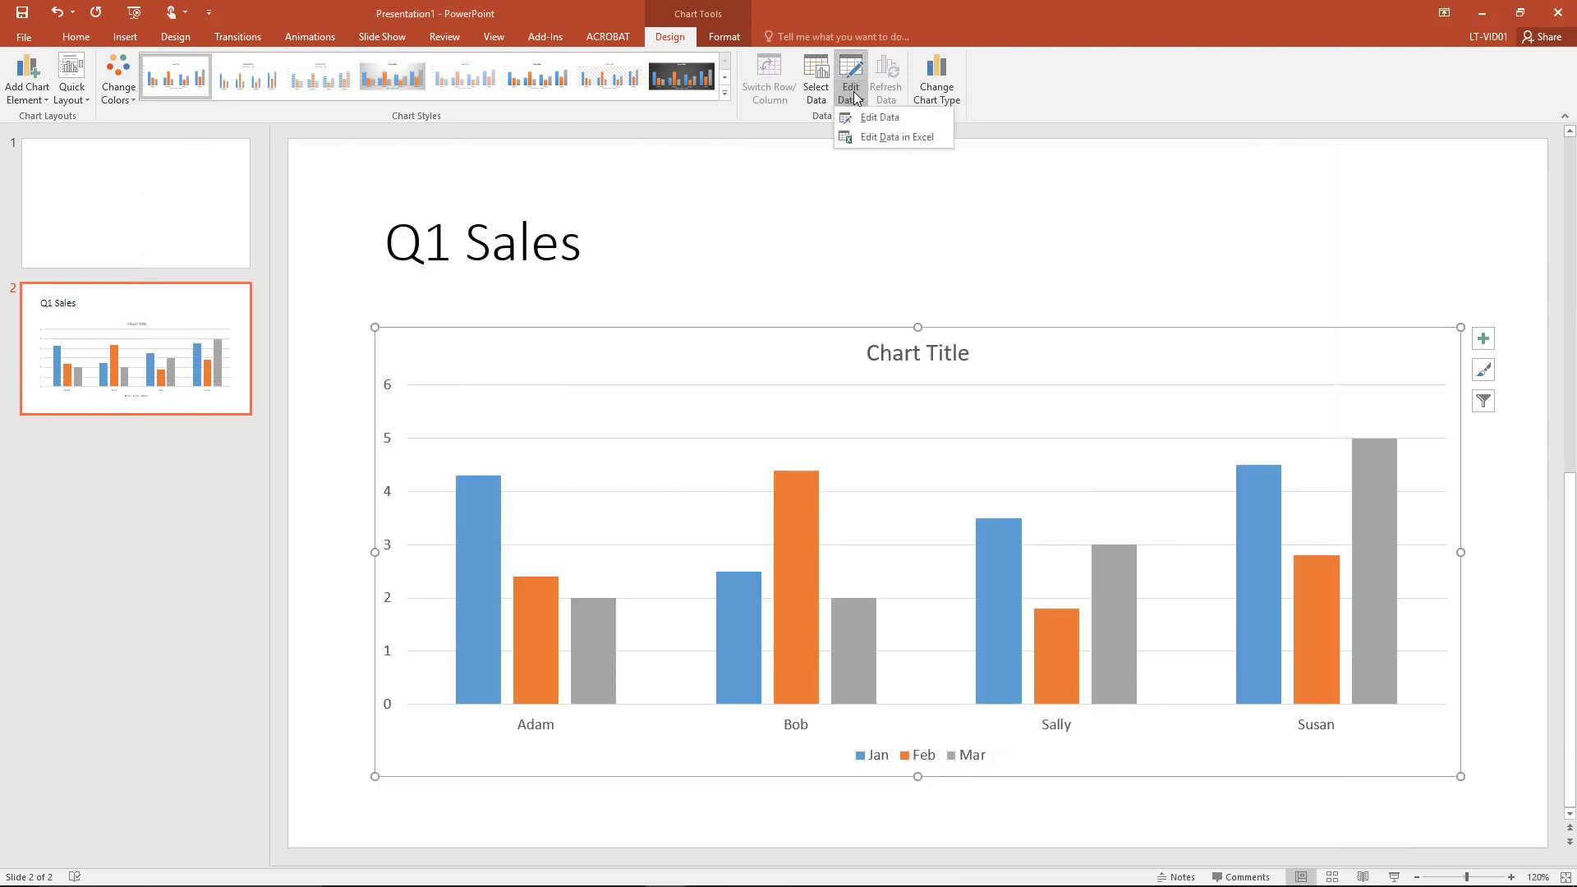
{"action": "left_click", "coordinate": [873, 119]}
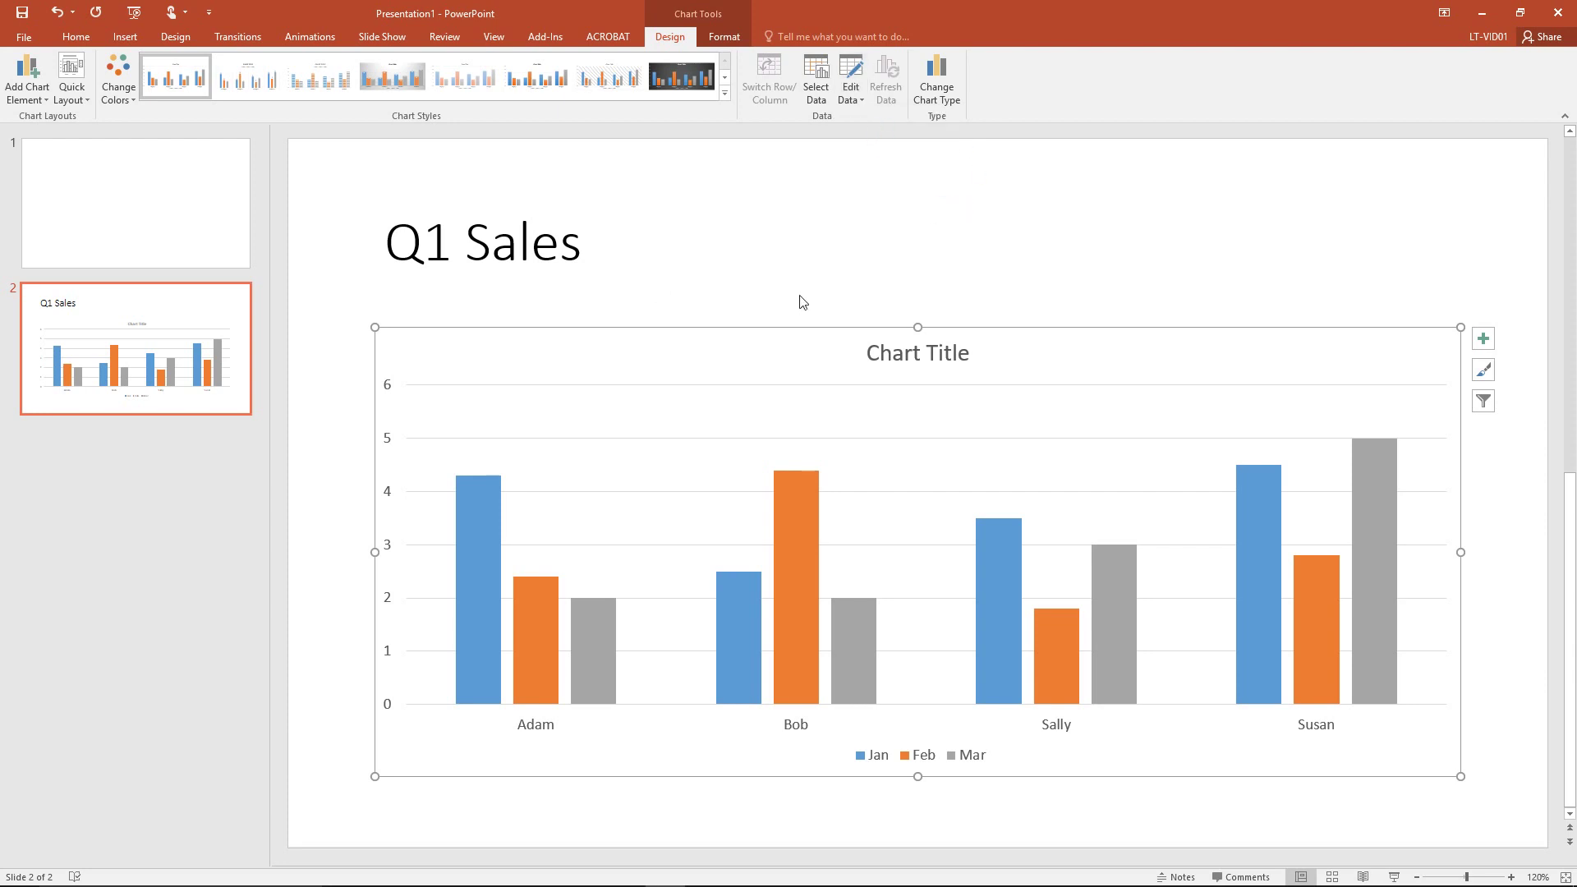
{"action": "left_click", "coordinate": [1174, 161]}
- Give the chart the Appear entrance animation and start the slide show
{"action": "left_click", "coordinate": [311, 38]}
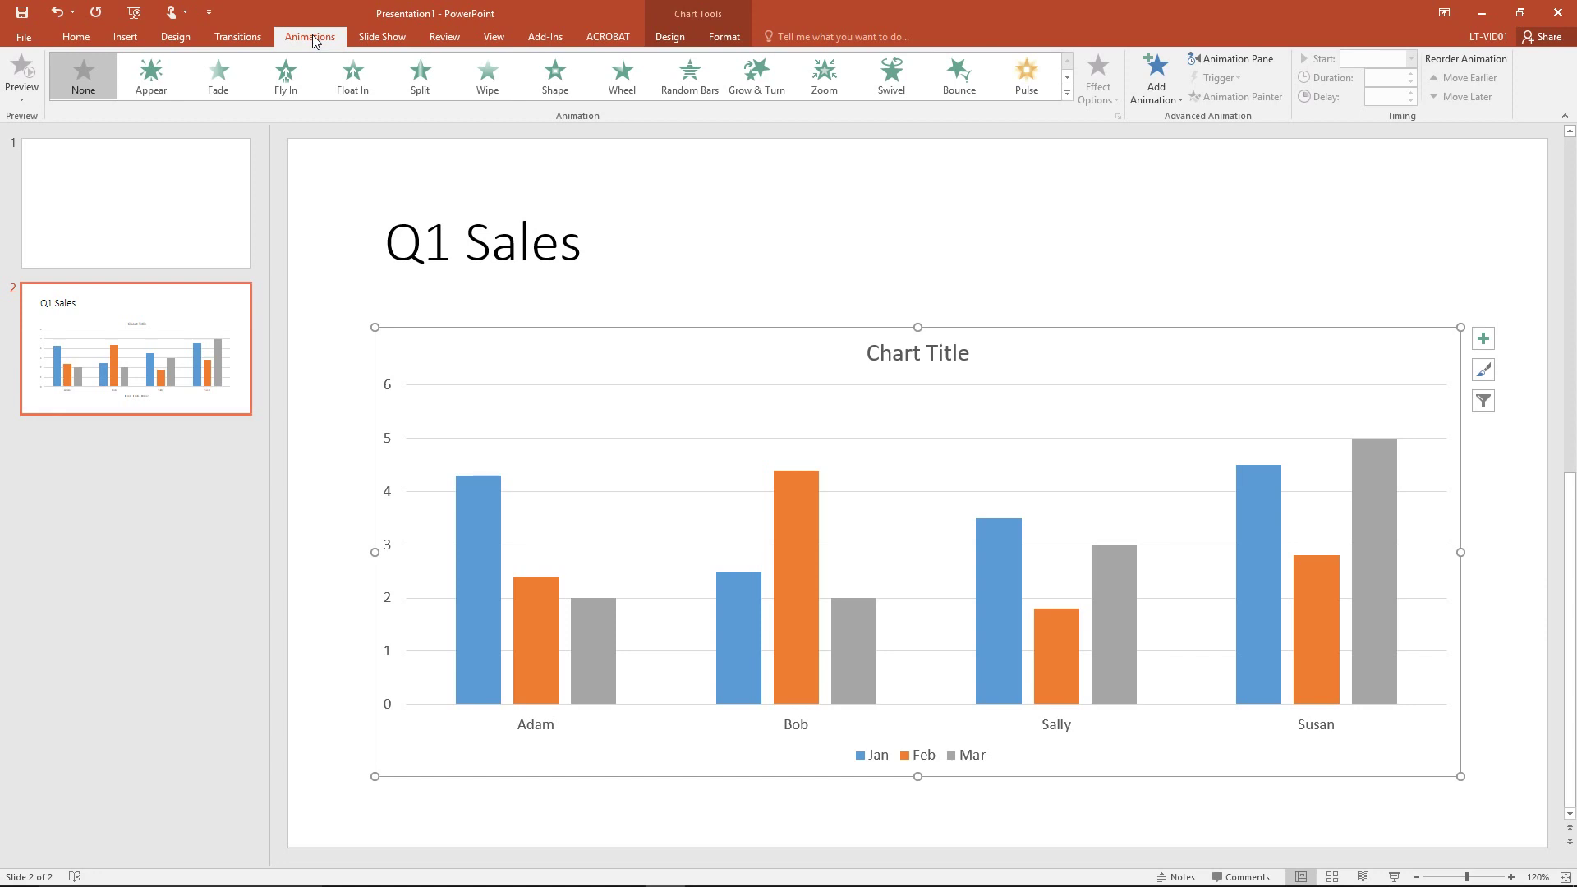
{"action": "left_click", "coordinate": [1068, 95]}
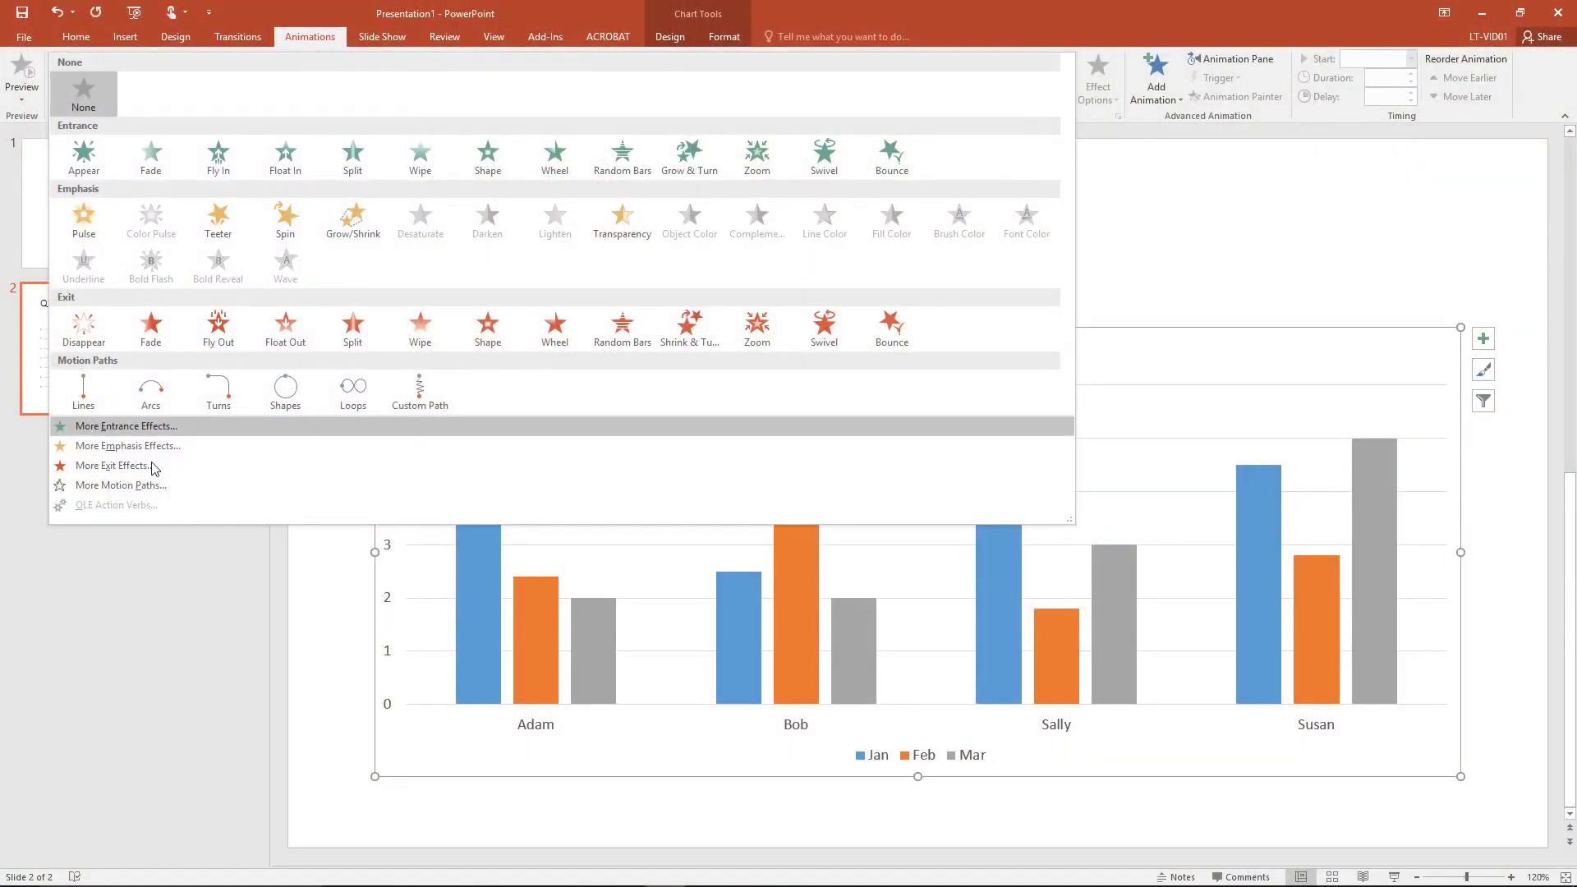
{"action": "left_click", "coordinate": [84, 156]}
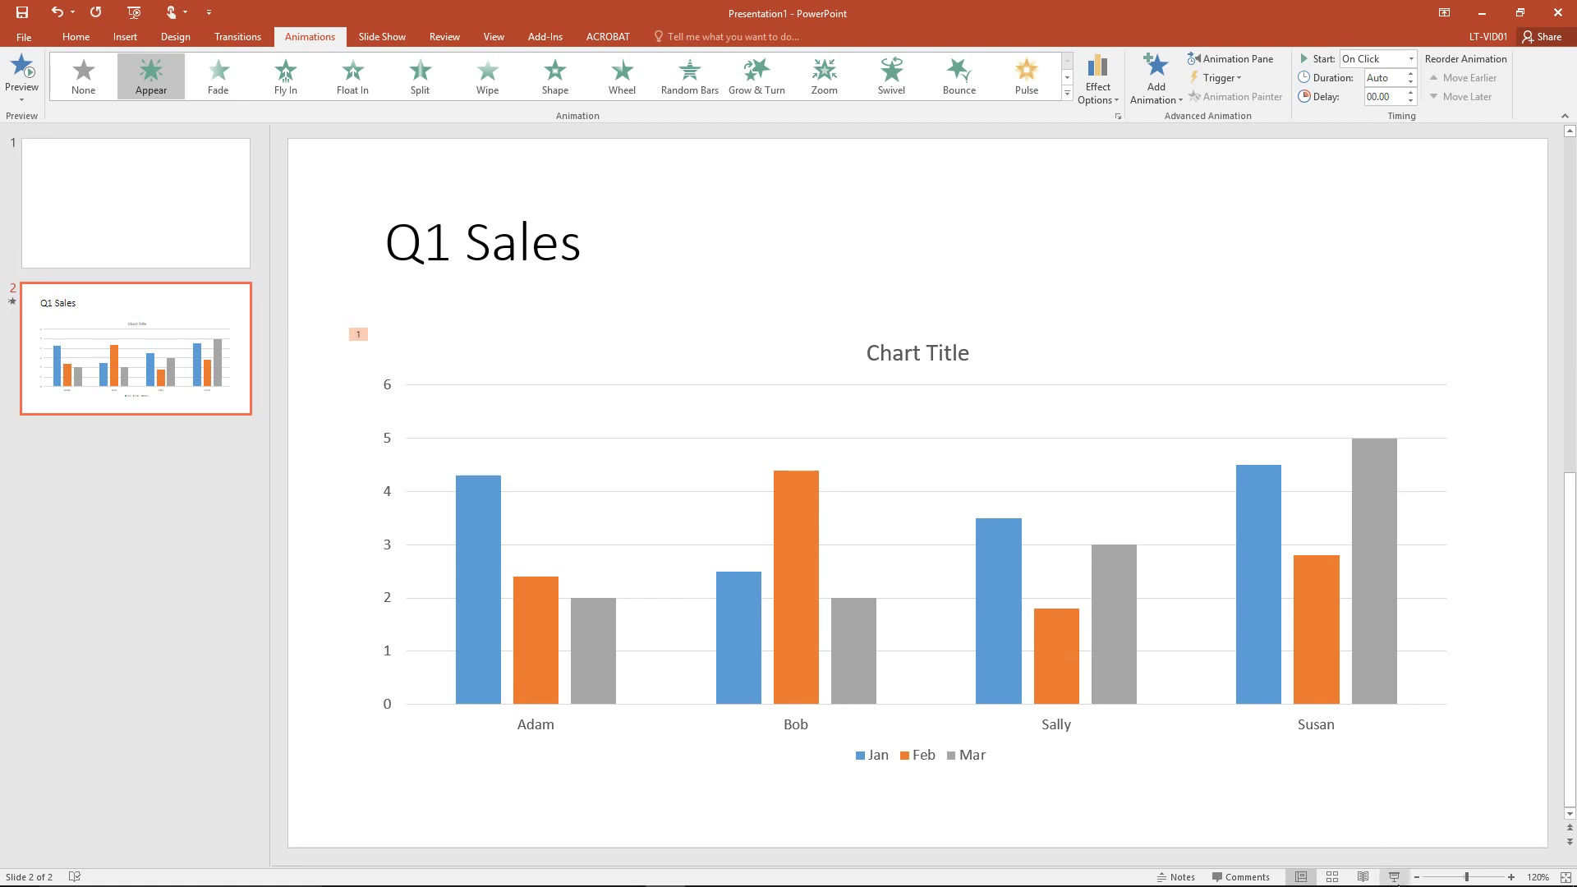
{"action": "left_click", "coordinate": [1395, 877]}
- Set the chart animation sequence to By Series and outline the four step numbers
{"action": "left_click", "coordinate": [1109, 99]}
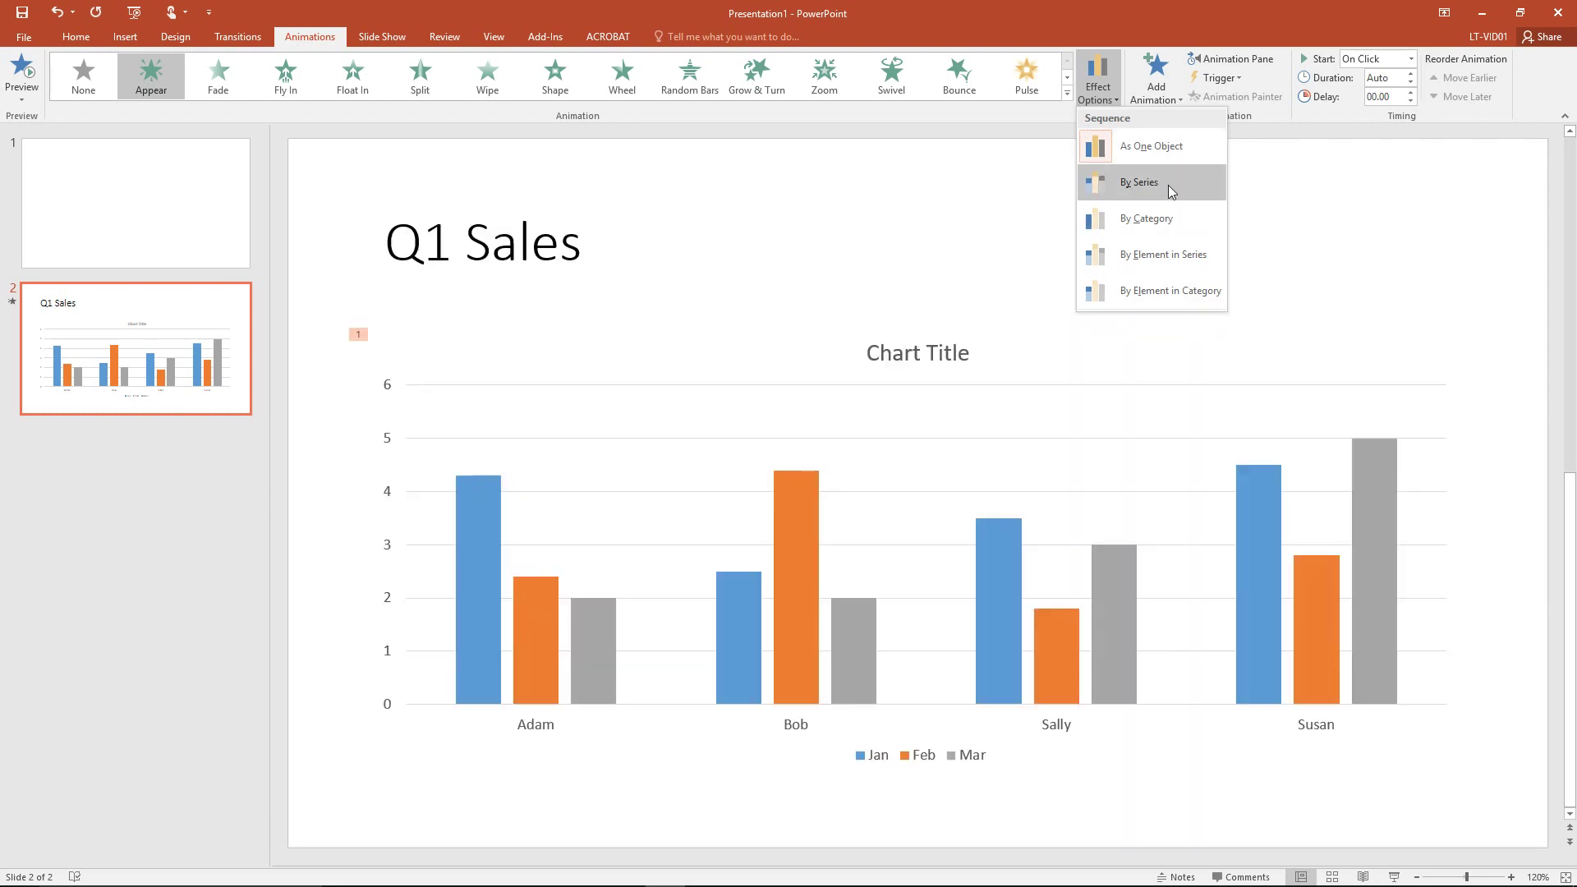
{"action": "left_click", "coordinate": [1168, 183]}
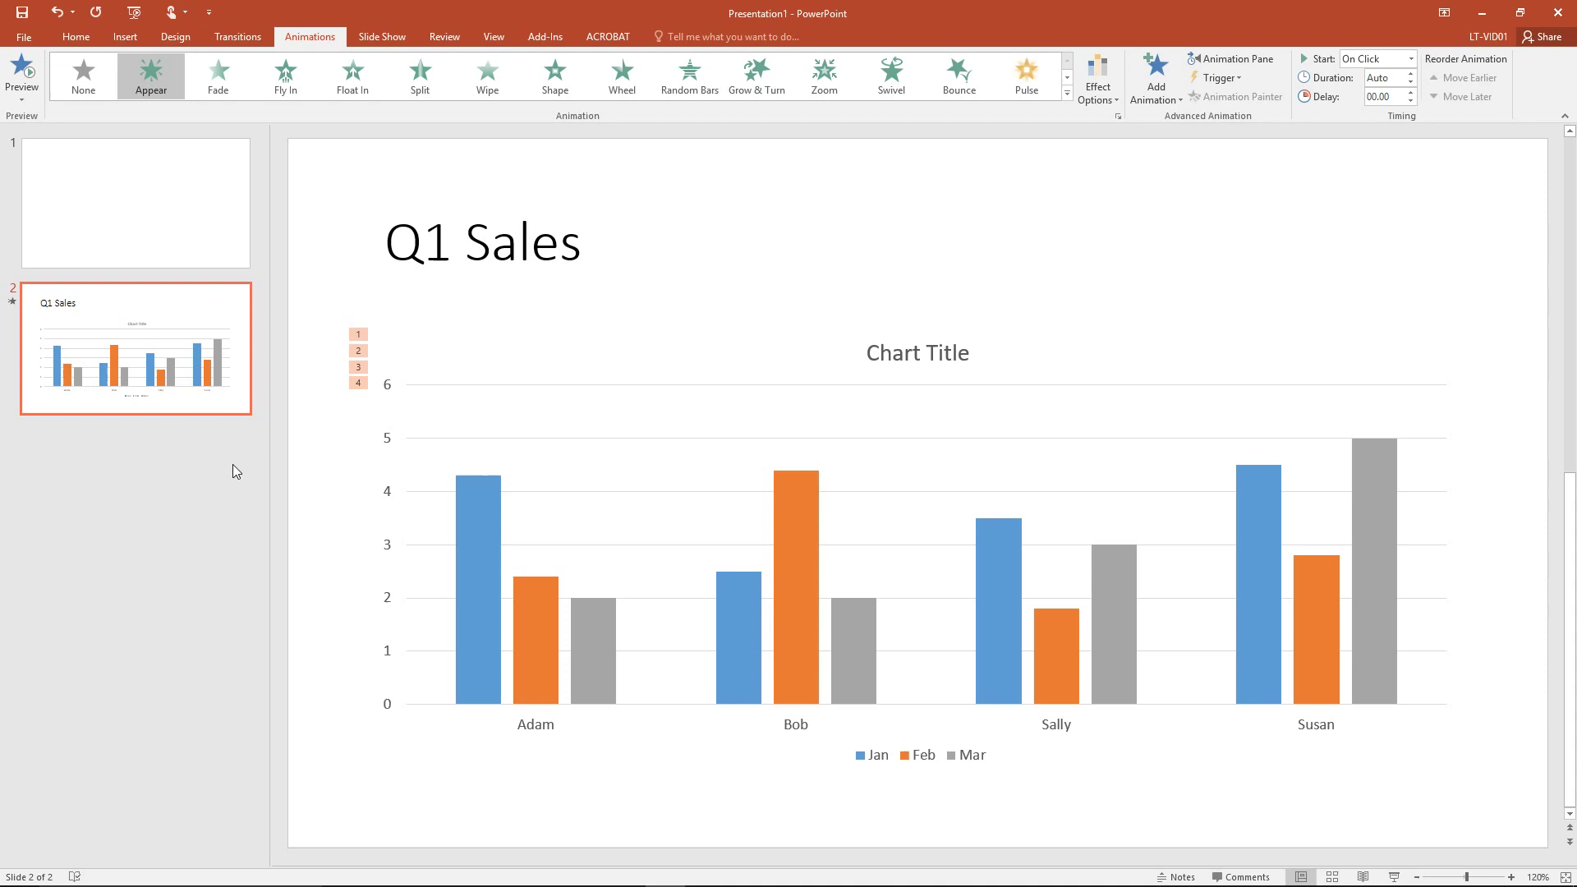
{"action": "mouse_move", "coordinate": [332, 303]}
{"action": "left_mouse_down"}
{"action": "mouse_move", "coordinate": [429, 419]}
{"action": "mouse_move", "coordinate": [384, 415]}
{"action": "left_mouse_up"}
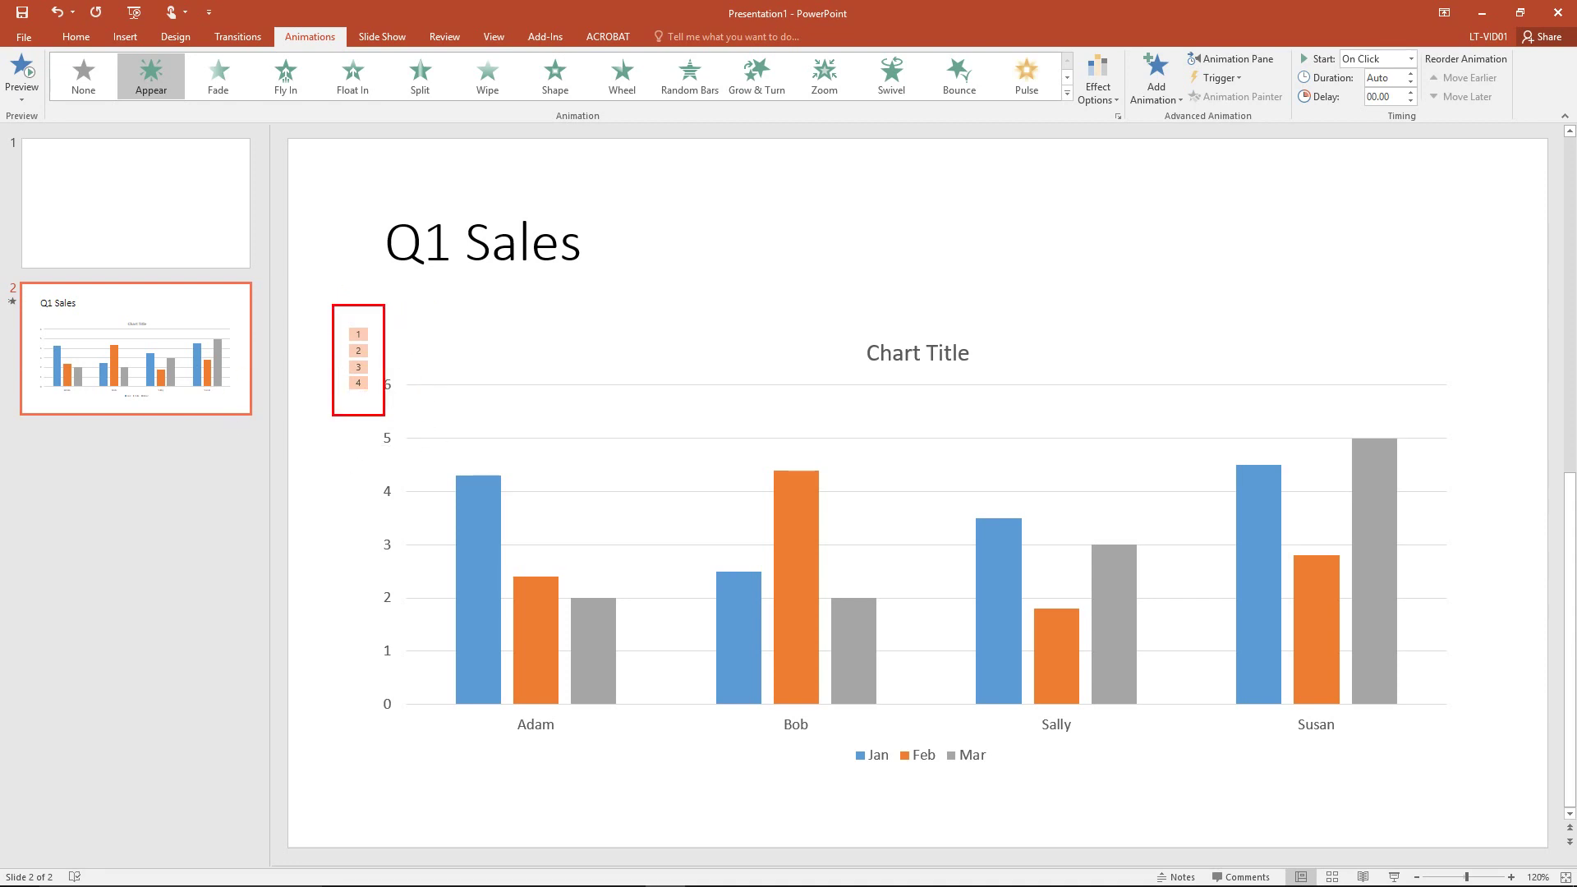
{"action": "key", "text": "Escape"}
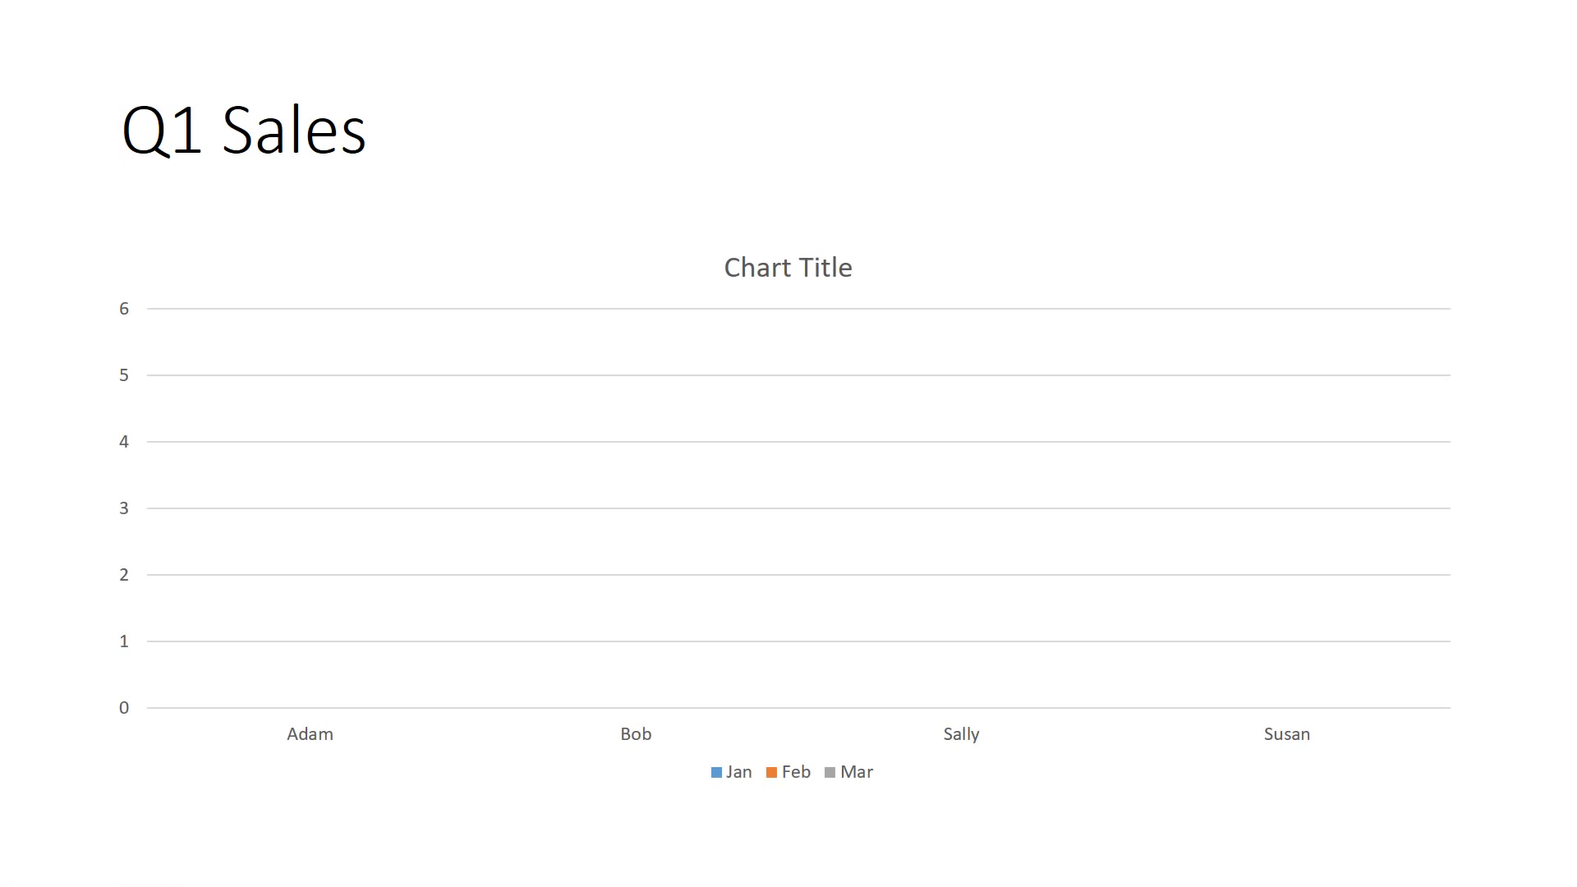
- Advance the slide show to reveal the Jan bars
{"action": "key", "text": "Right"}
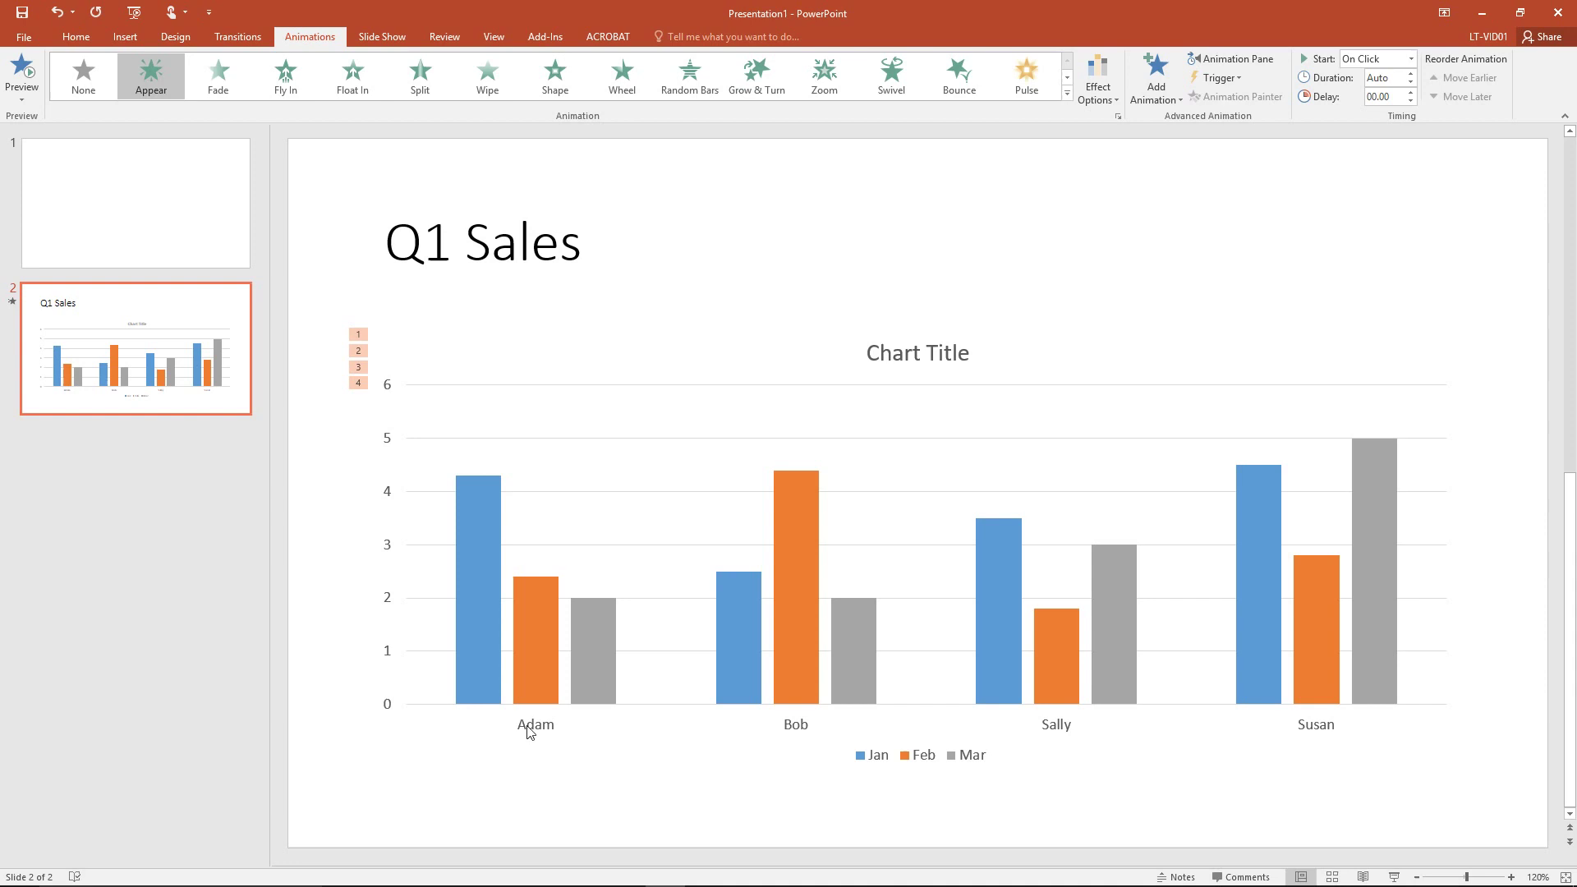
- Change the chart animation sequence to By Category
{"action": "left_click", "coordinate": [1105, 100]}
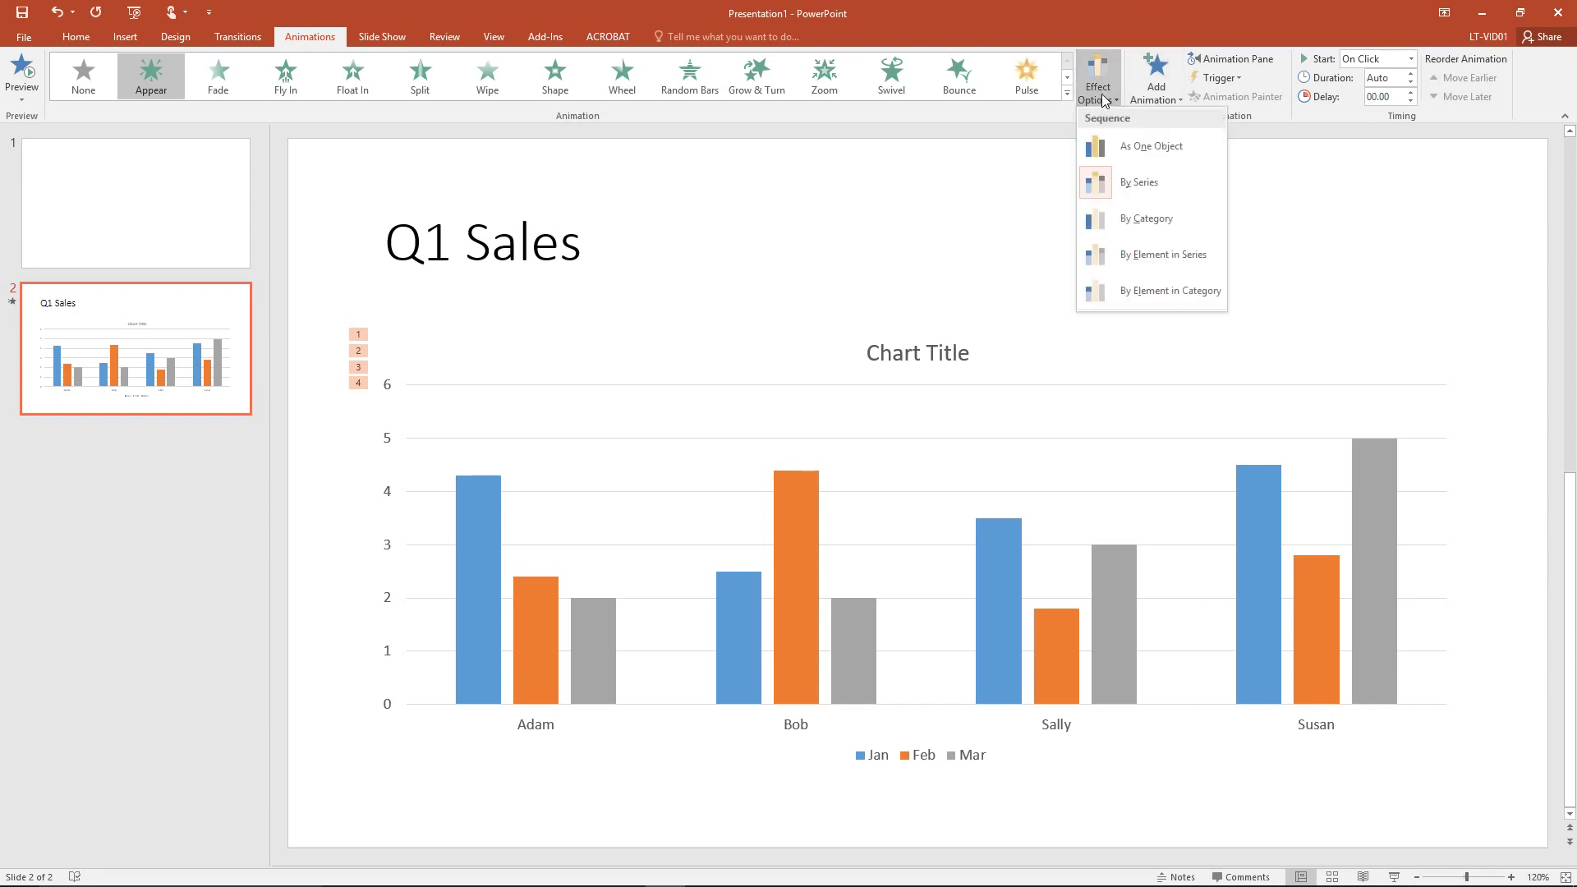
{"action": "left_click", "coordinate": [1146, 218]}
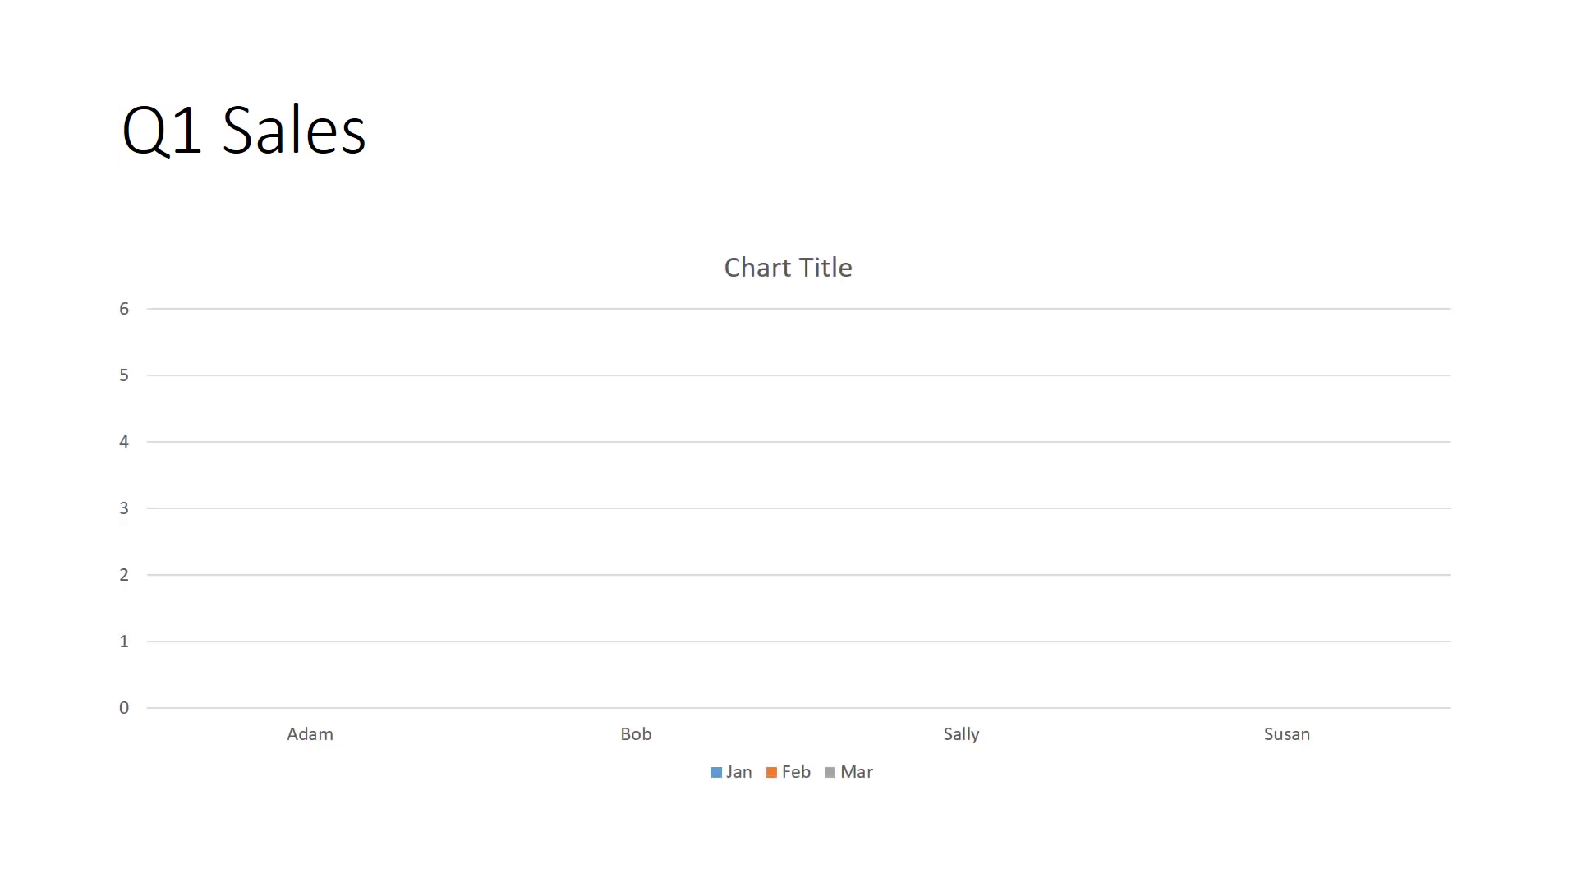
{"action": "key", "text": "Right"}
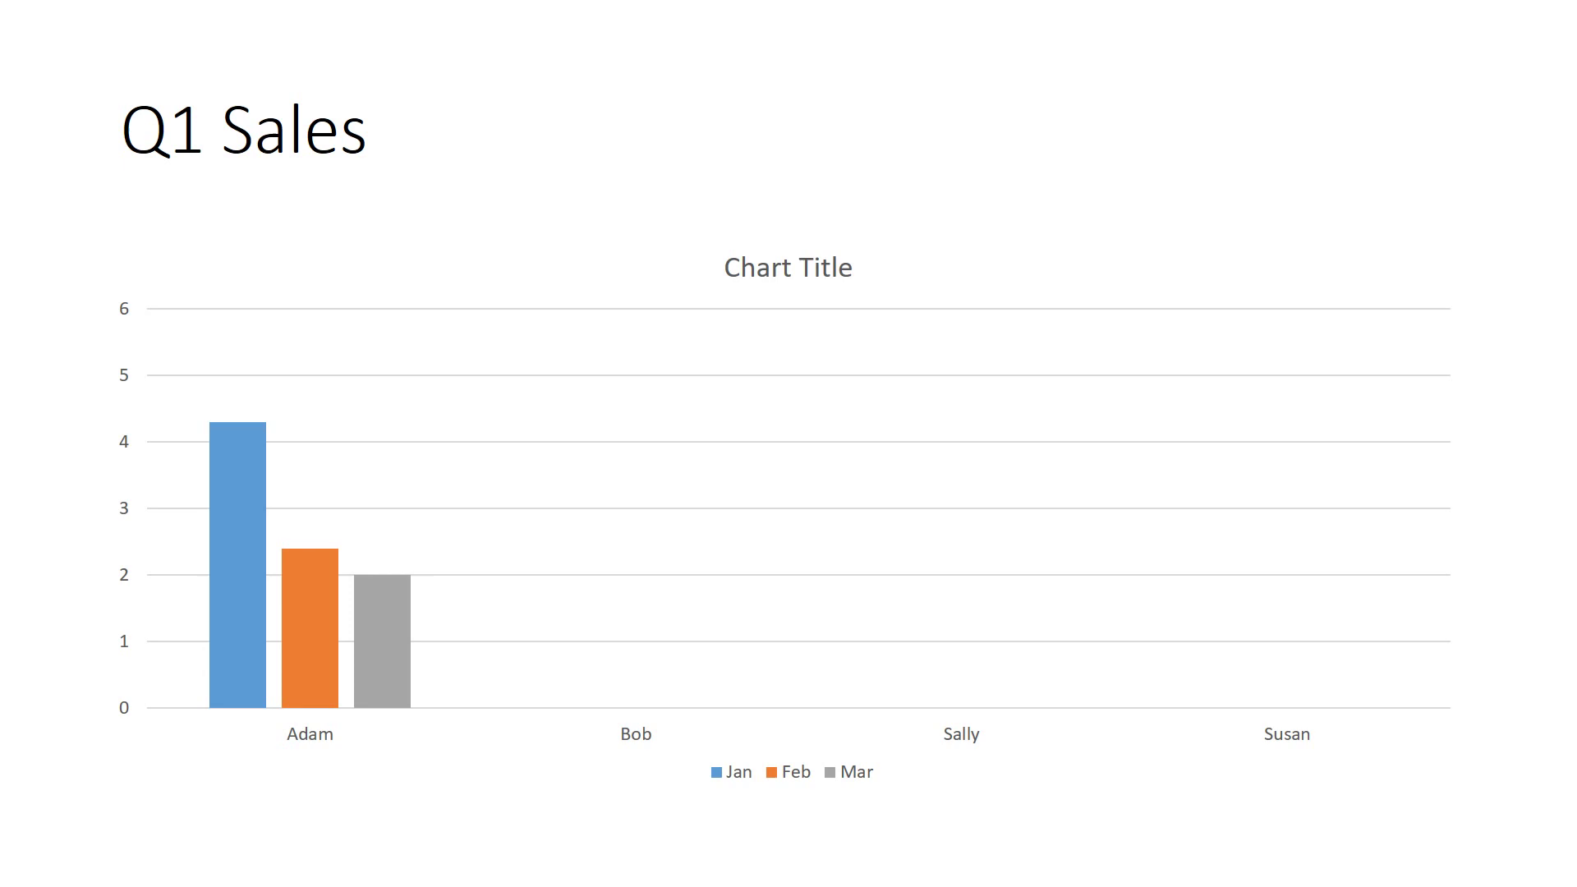
{"action": "key", "text": "Right"}
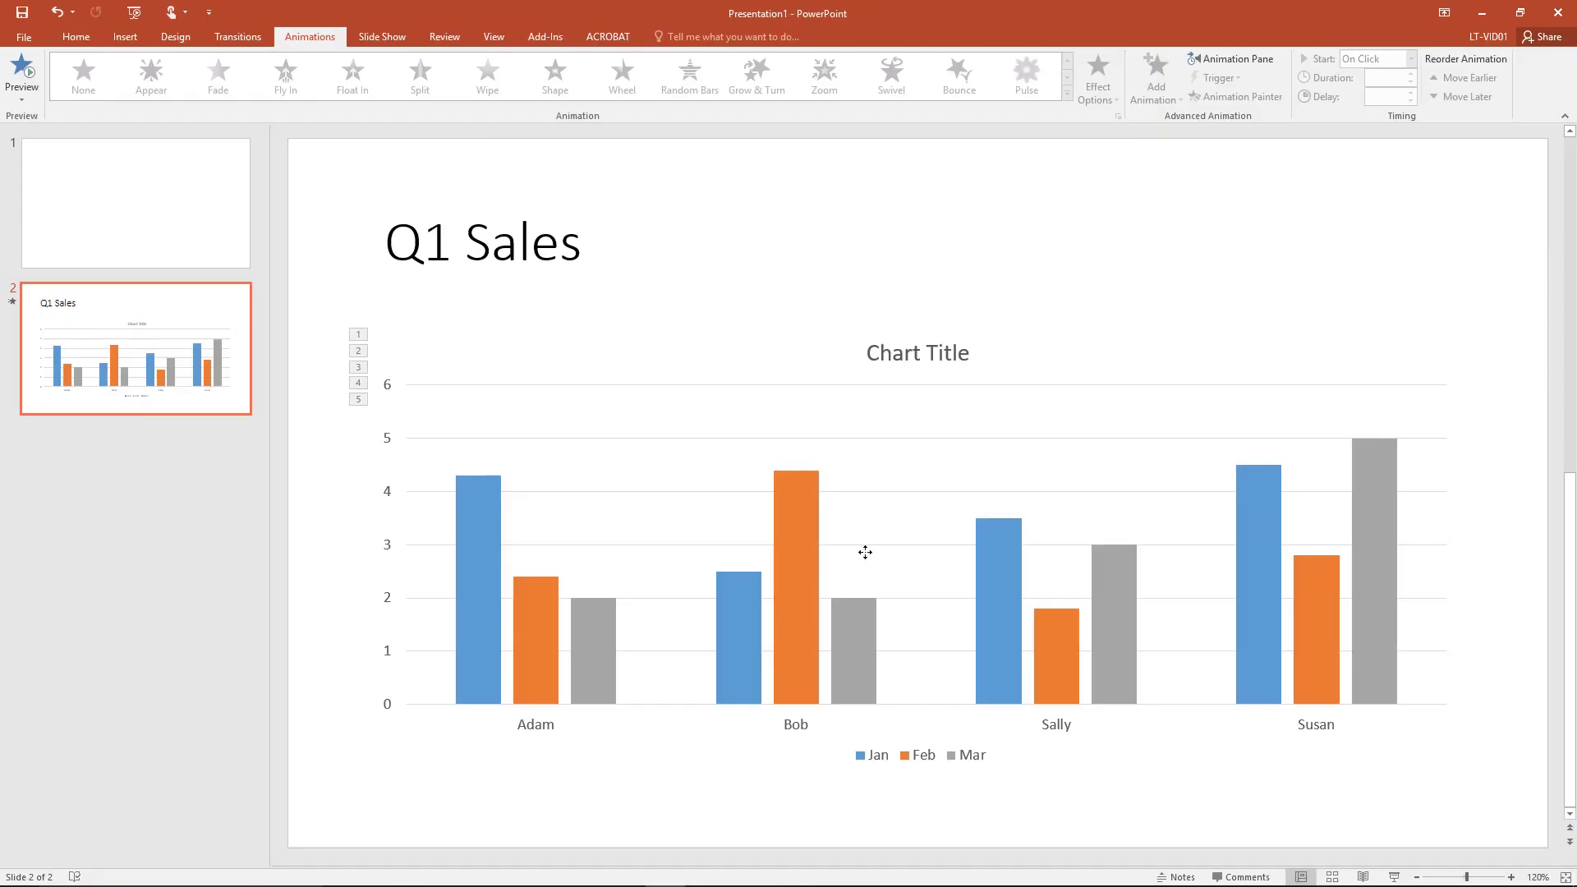
- Set the chart animation sequence to By Element in Category, giving 13 steps
{"action": "left_click", "coordinate": [864, 554]}
{"action": "left_click", "coordinate": [1097, 89]}
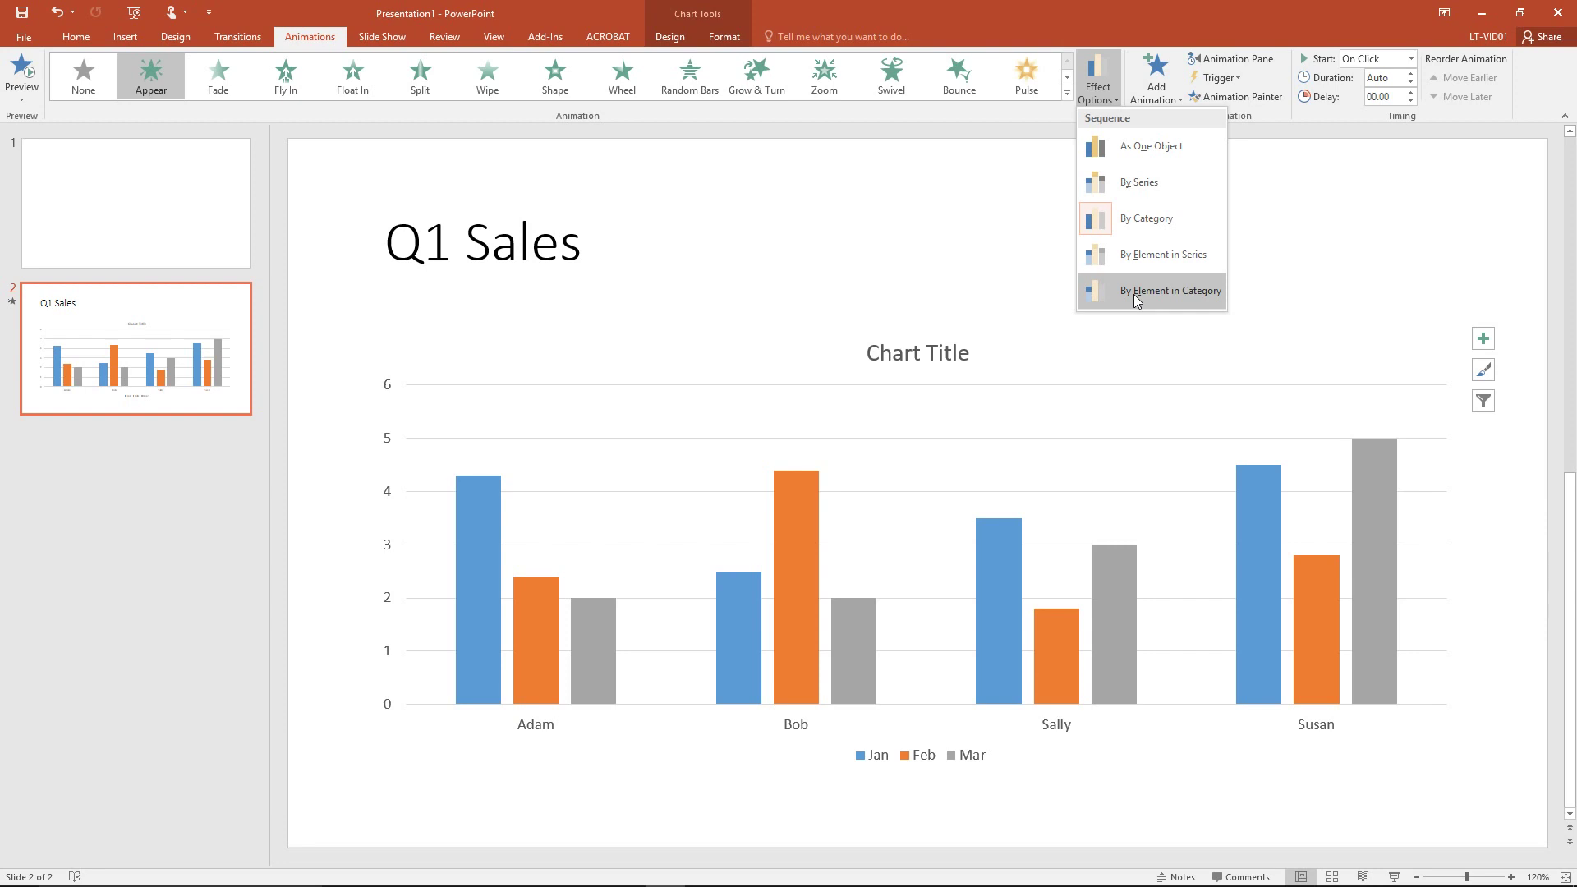
{"action": "left_click", "coordinate": [1133, 294]}
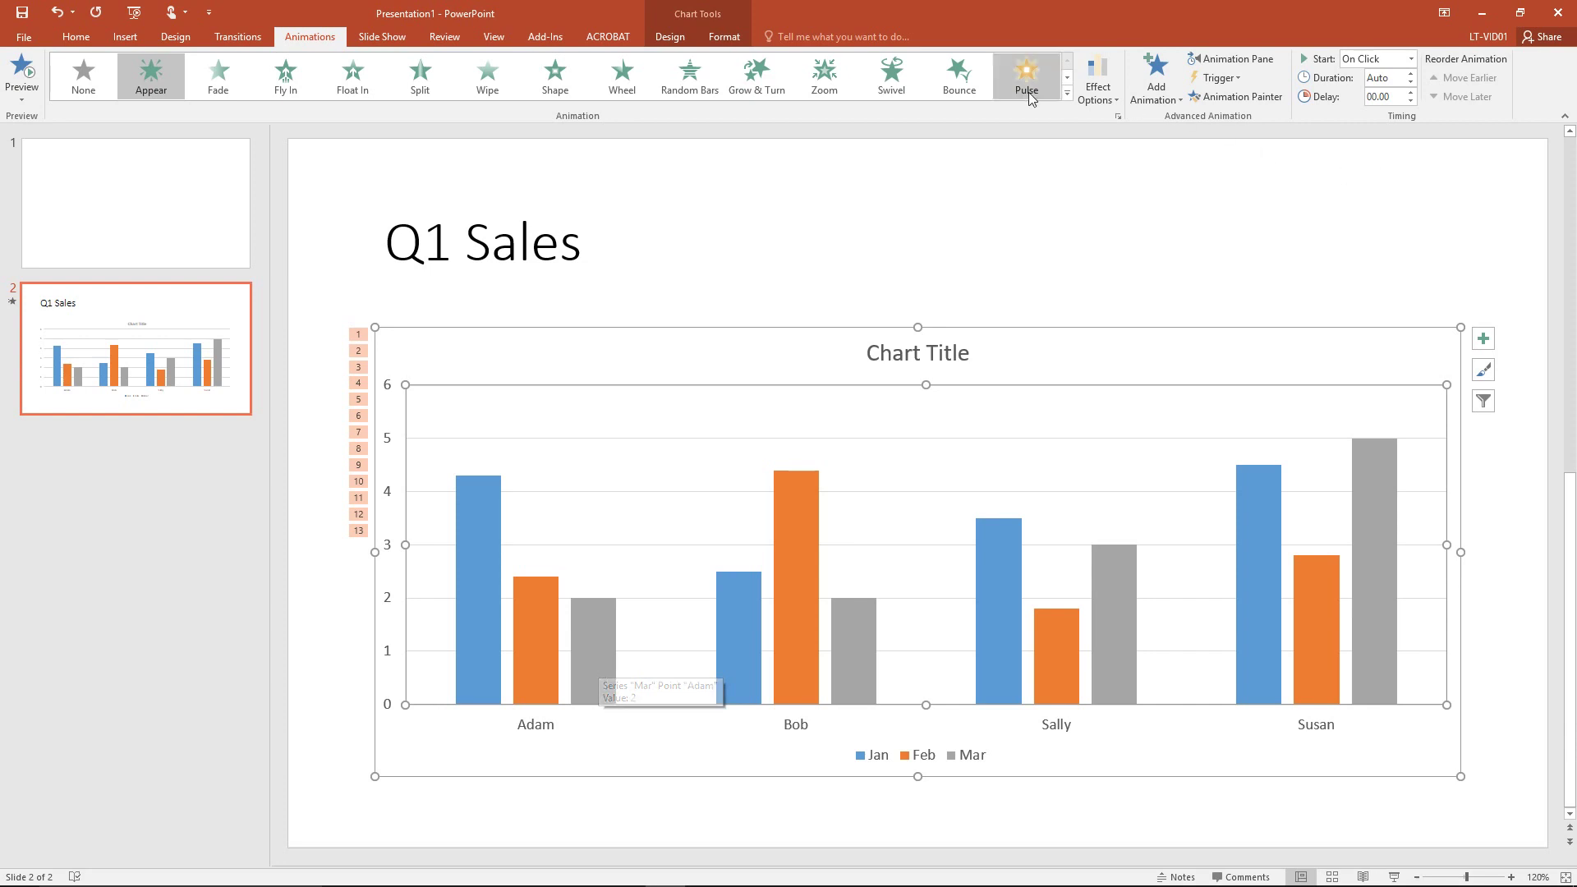
{"action": "left_click", "coordinate": [1115, 92]}
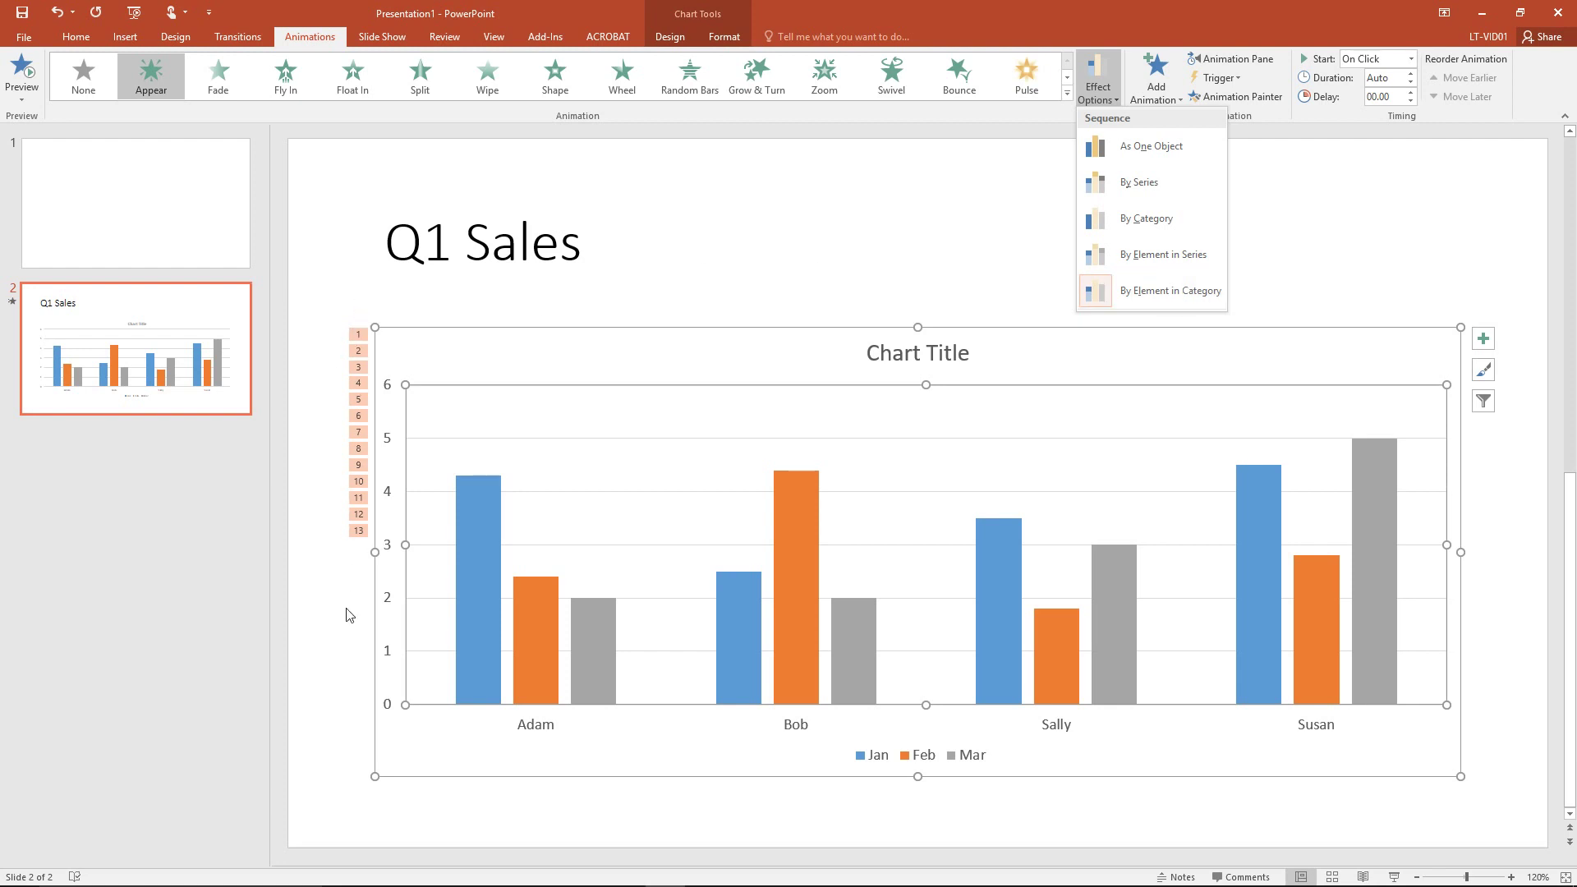
{"action": "left_click", "coordinate": [747, 358]}
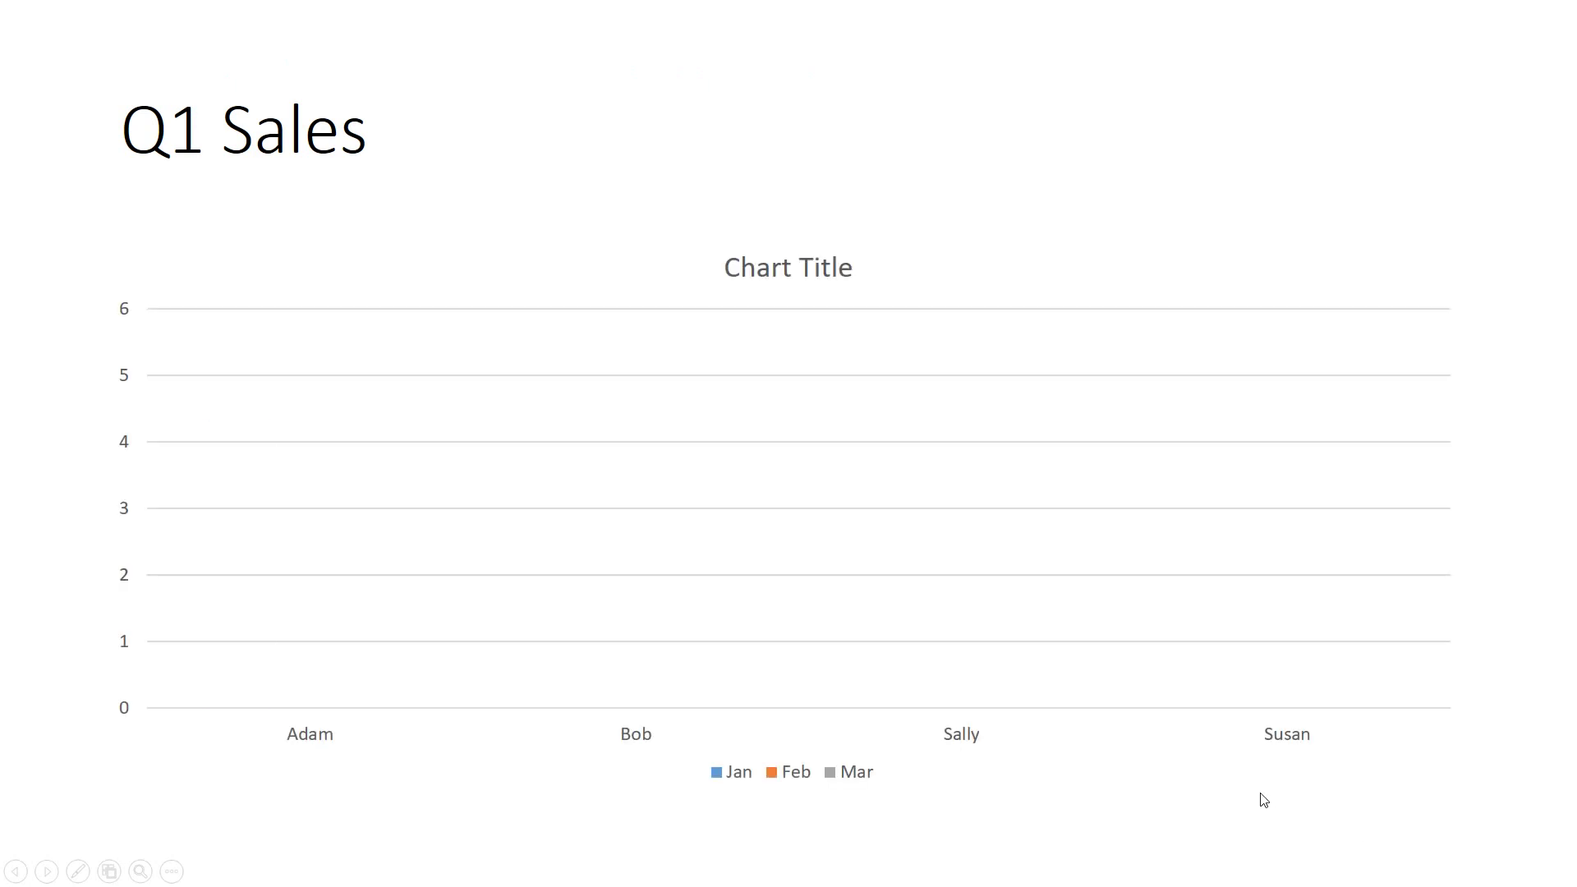
- Run the slide show, revealing Adam's Jan, Feb and Mar bars, then Bob's bars, one per advance
{"action": "left_click", "coordinate": [1262, 800]}
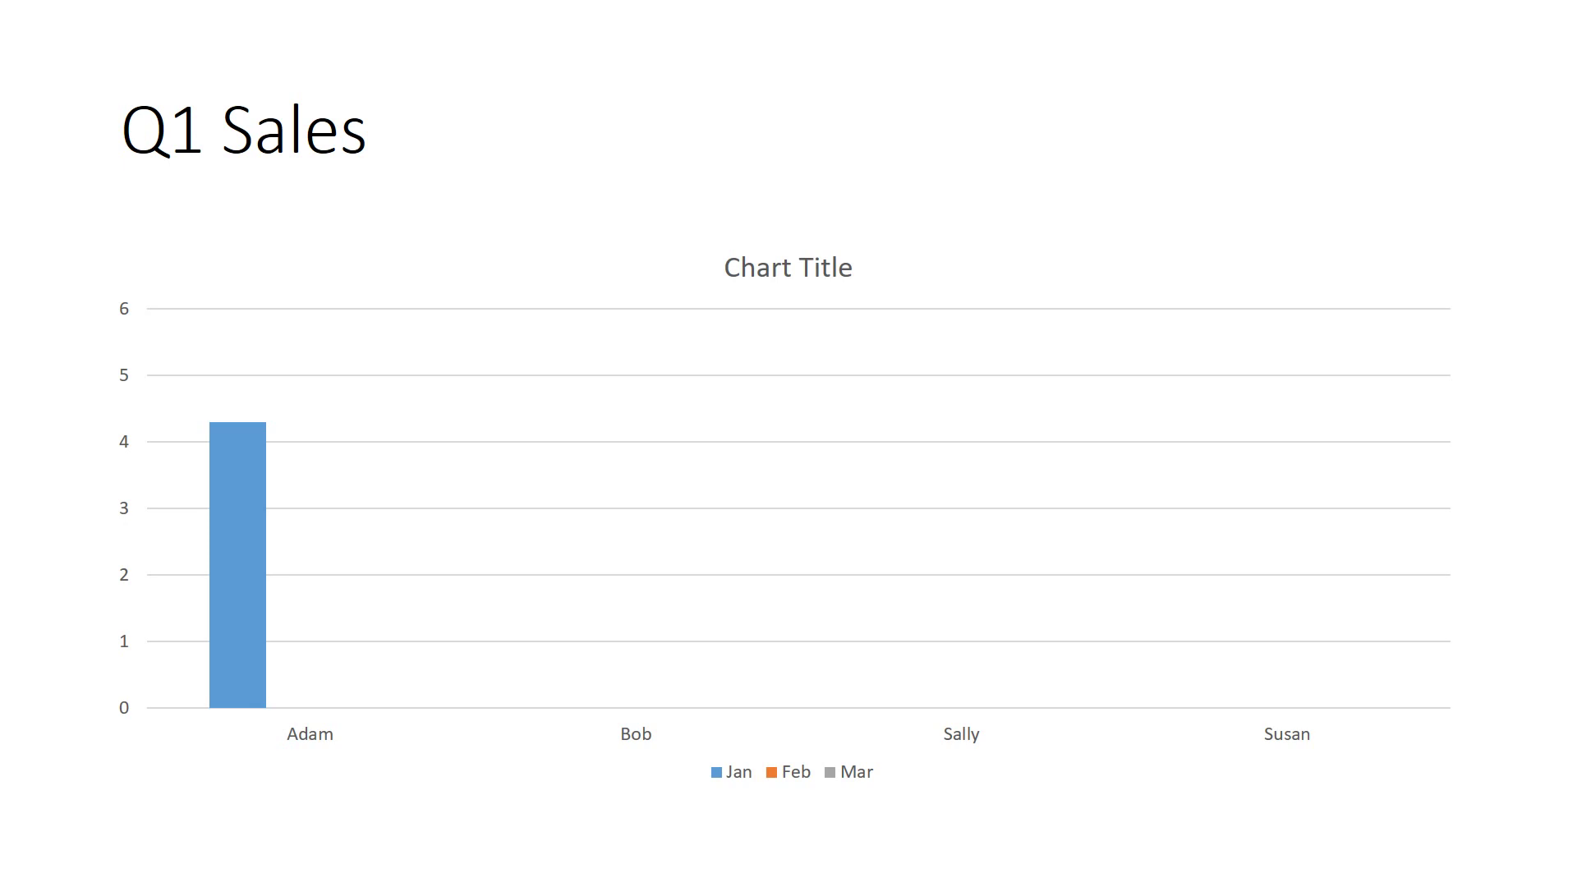
{"action": "key", "text": "space"}
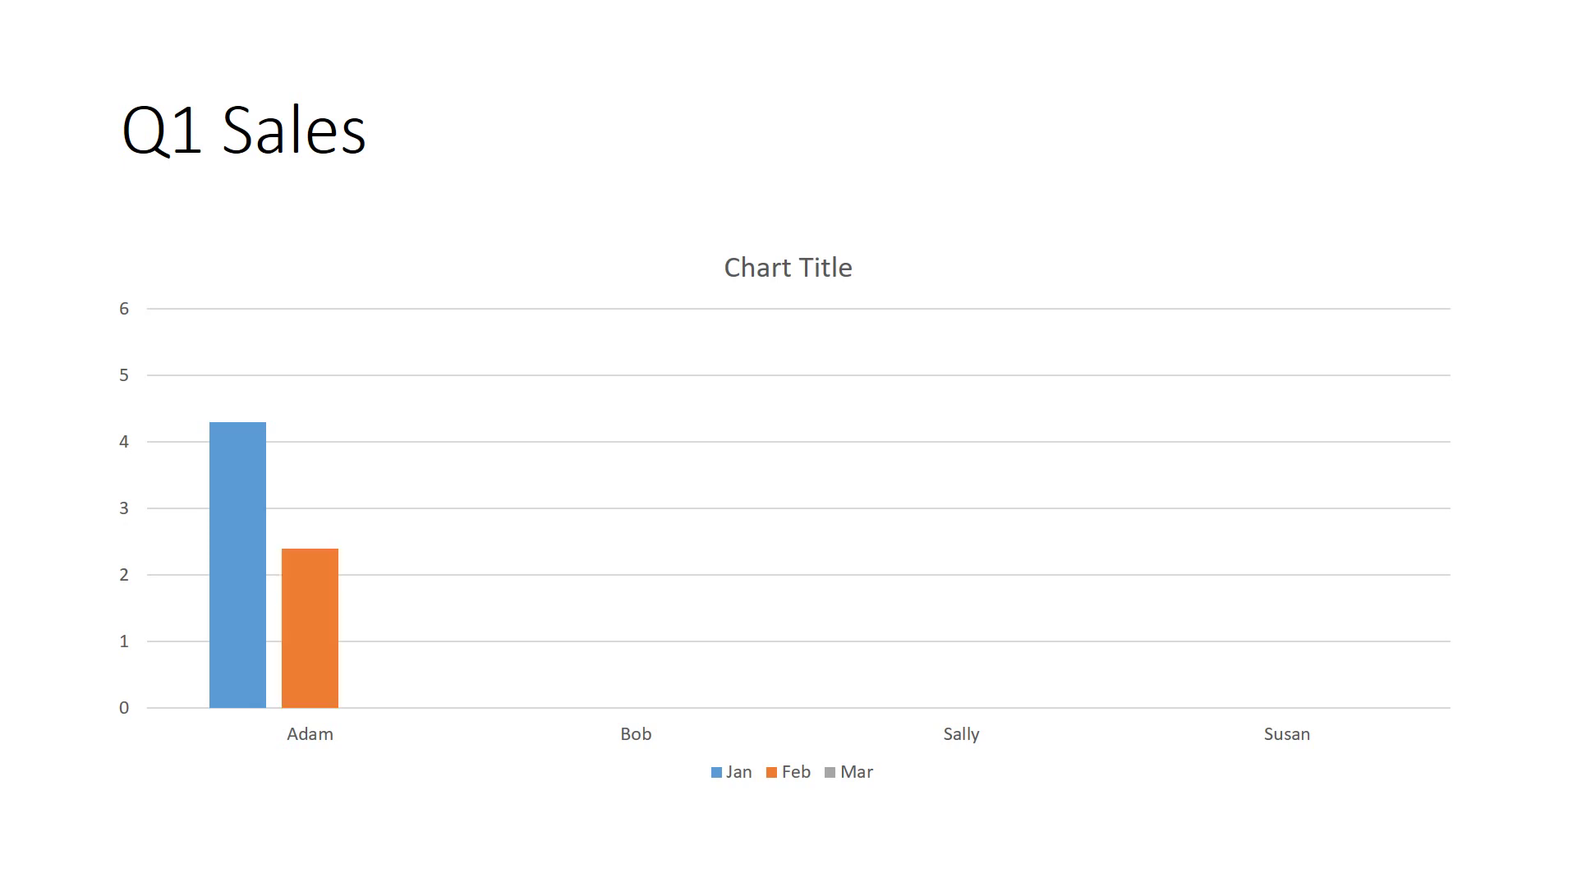
{"action": "key", "text": "space"}
{"action": "key", "text": "space"}
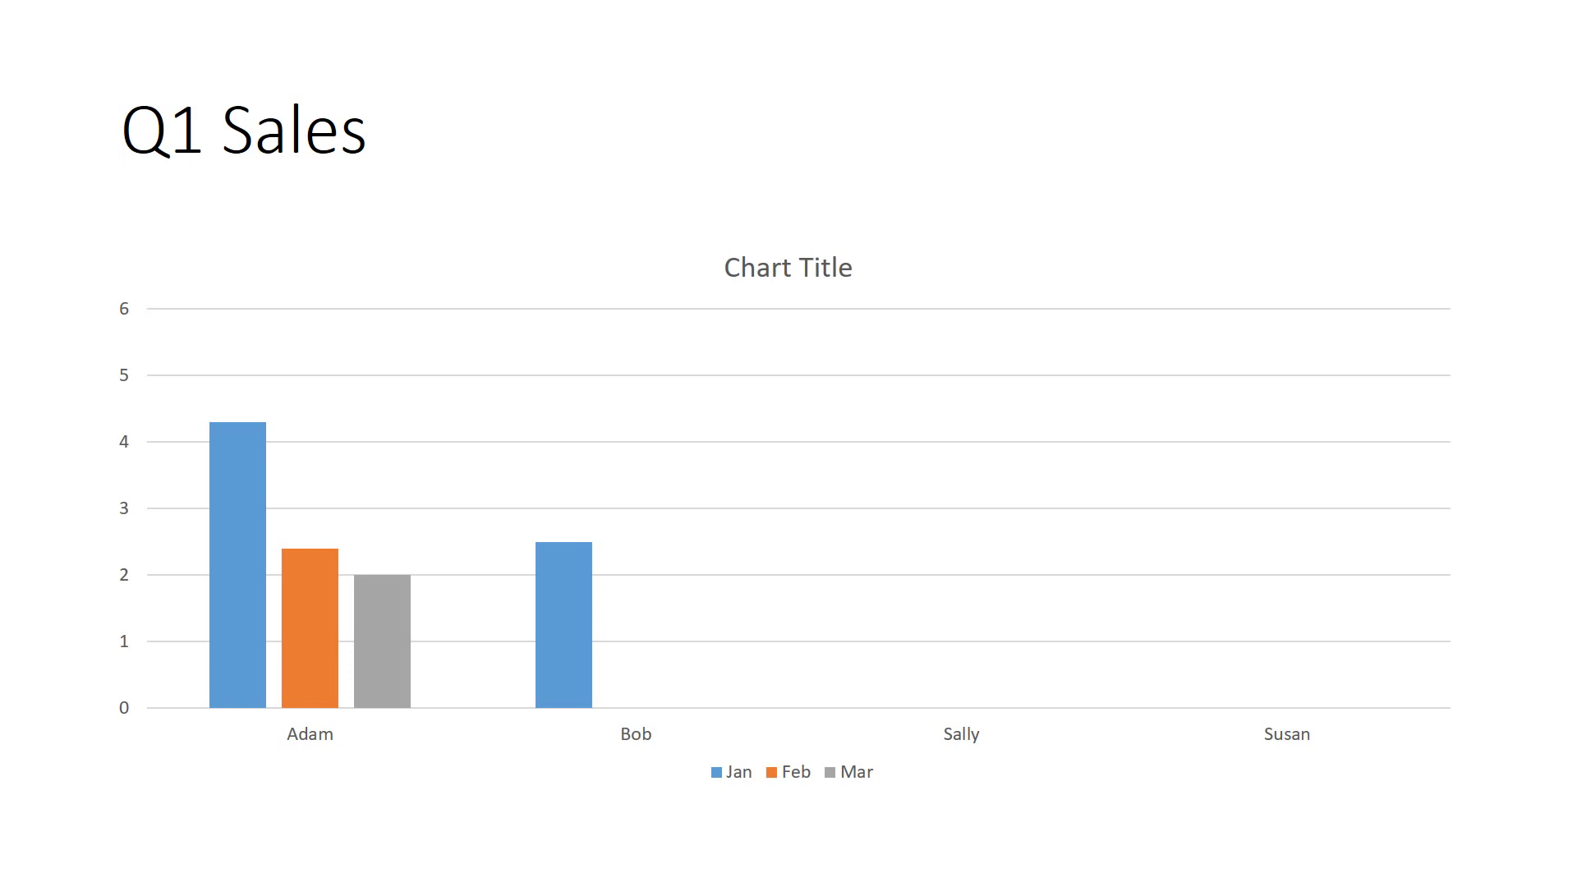
{"action": "key", "text": "space"}
{"action": "key", "text": "space"}
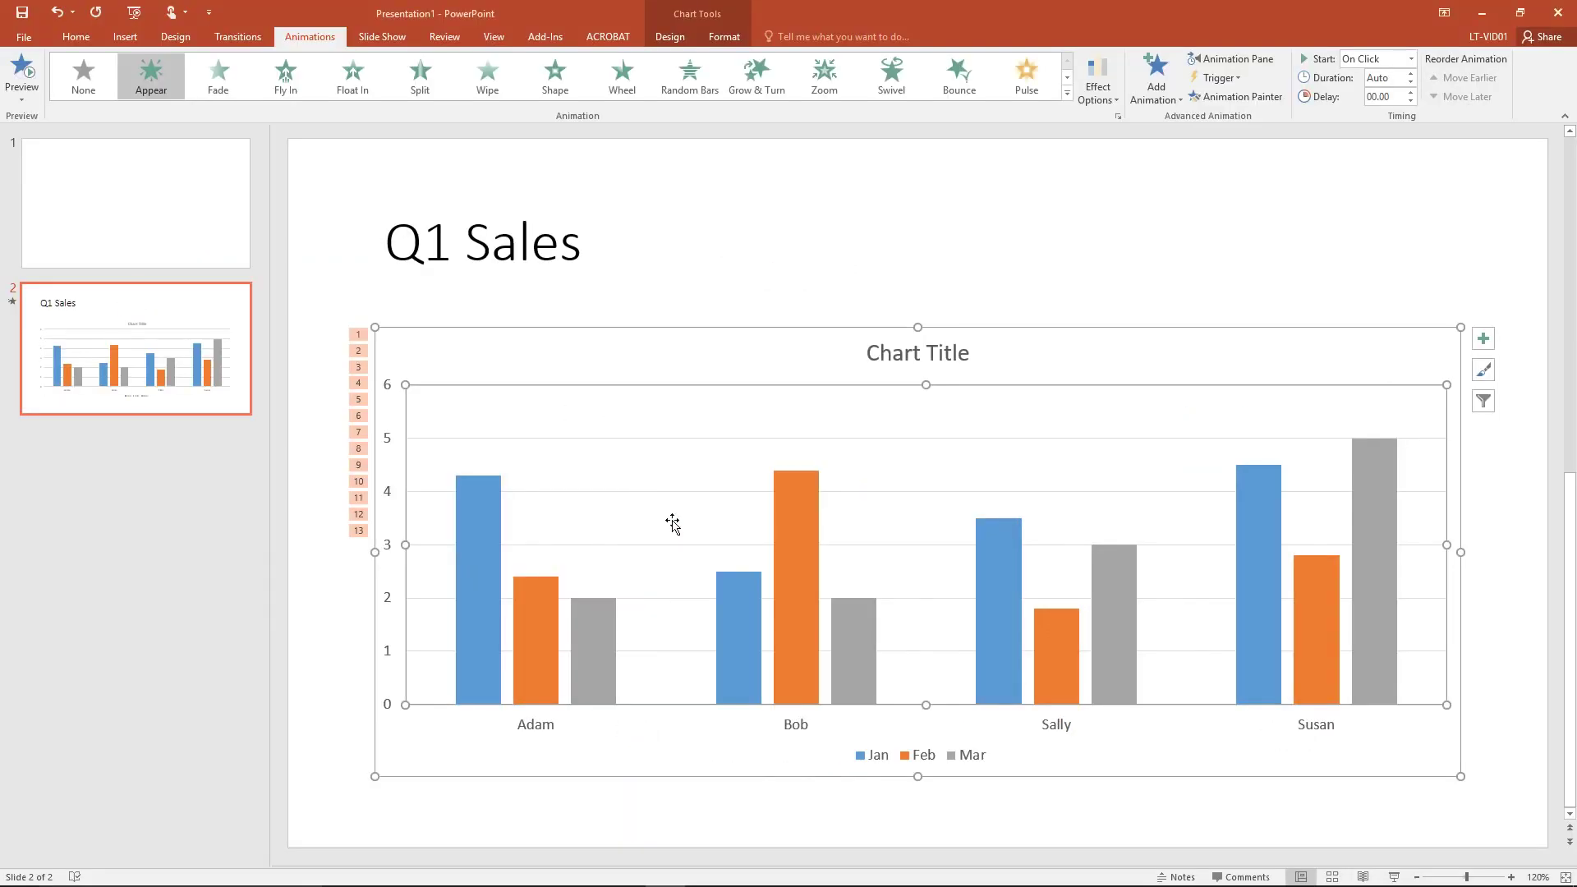
- Set the chart animation's sequence back to By Series, one salesperson per step
{"action": "left_click", "coordinate": [1097, 94]}
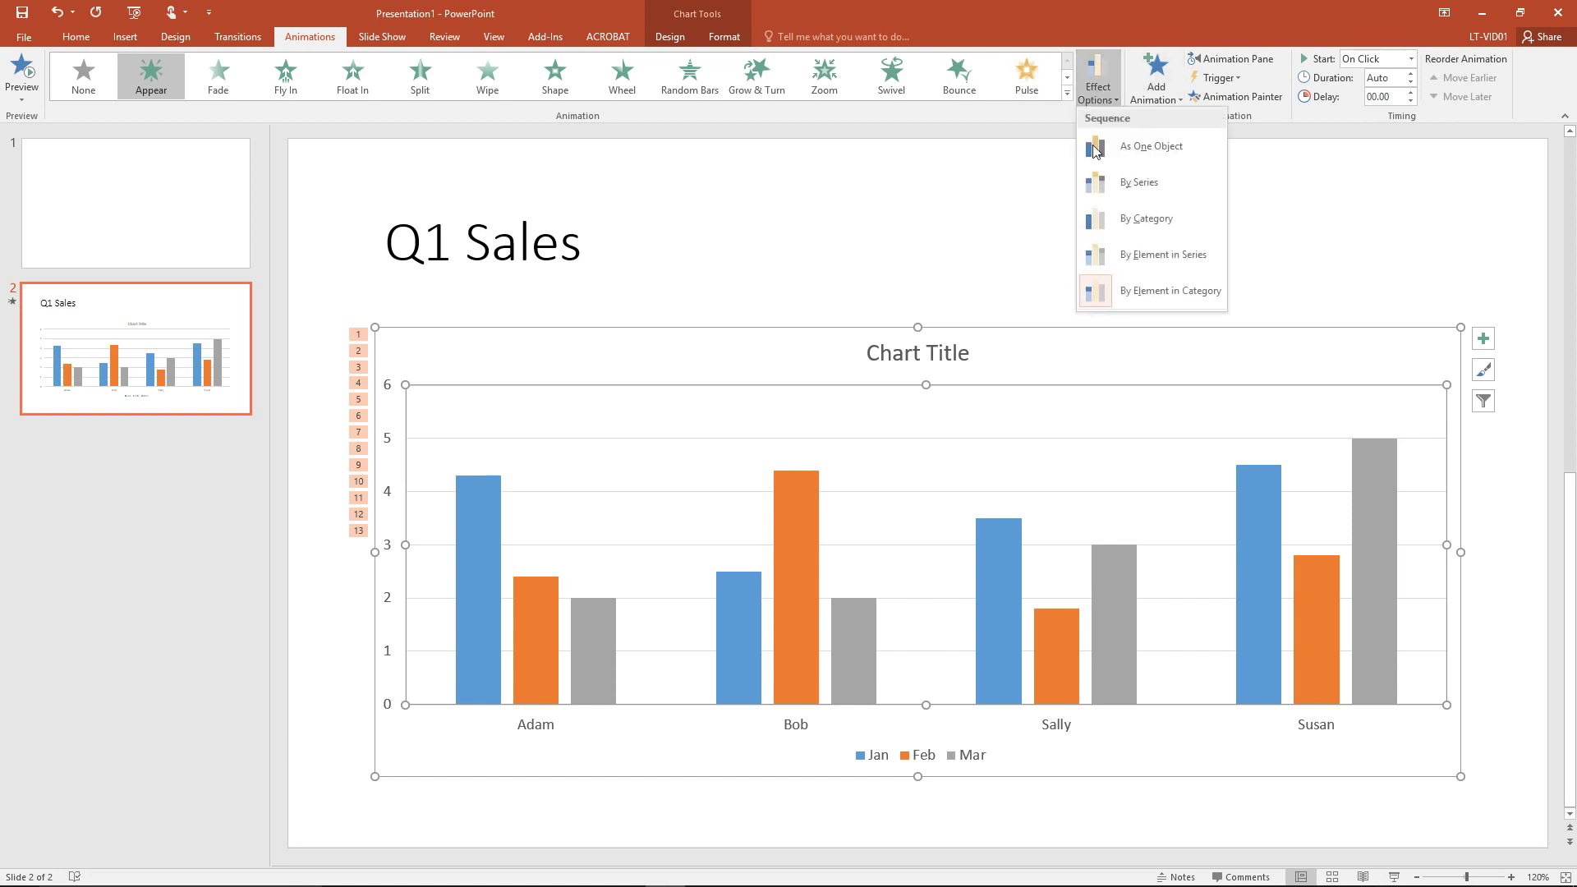
{"action": "left_click", "coordinate": [1134, 219]}
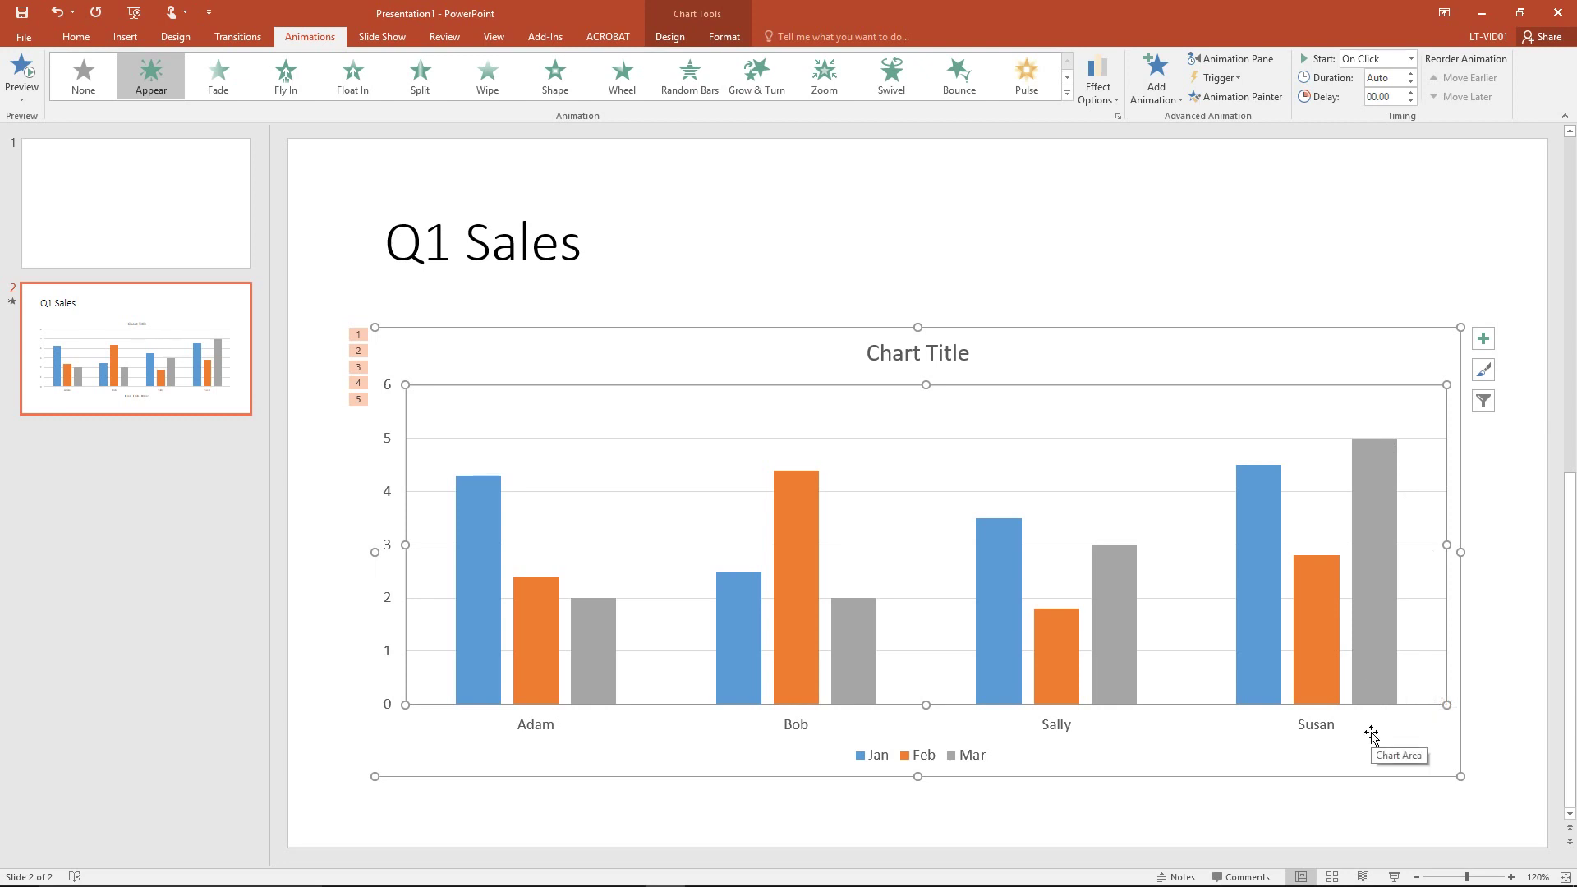
- Draw a tall oval over Susan's March bar and nudge it slightly left and up
{"action": "left_click", "coordinate": [114, 41]}
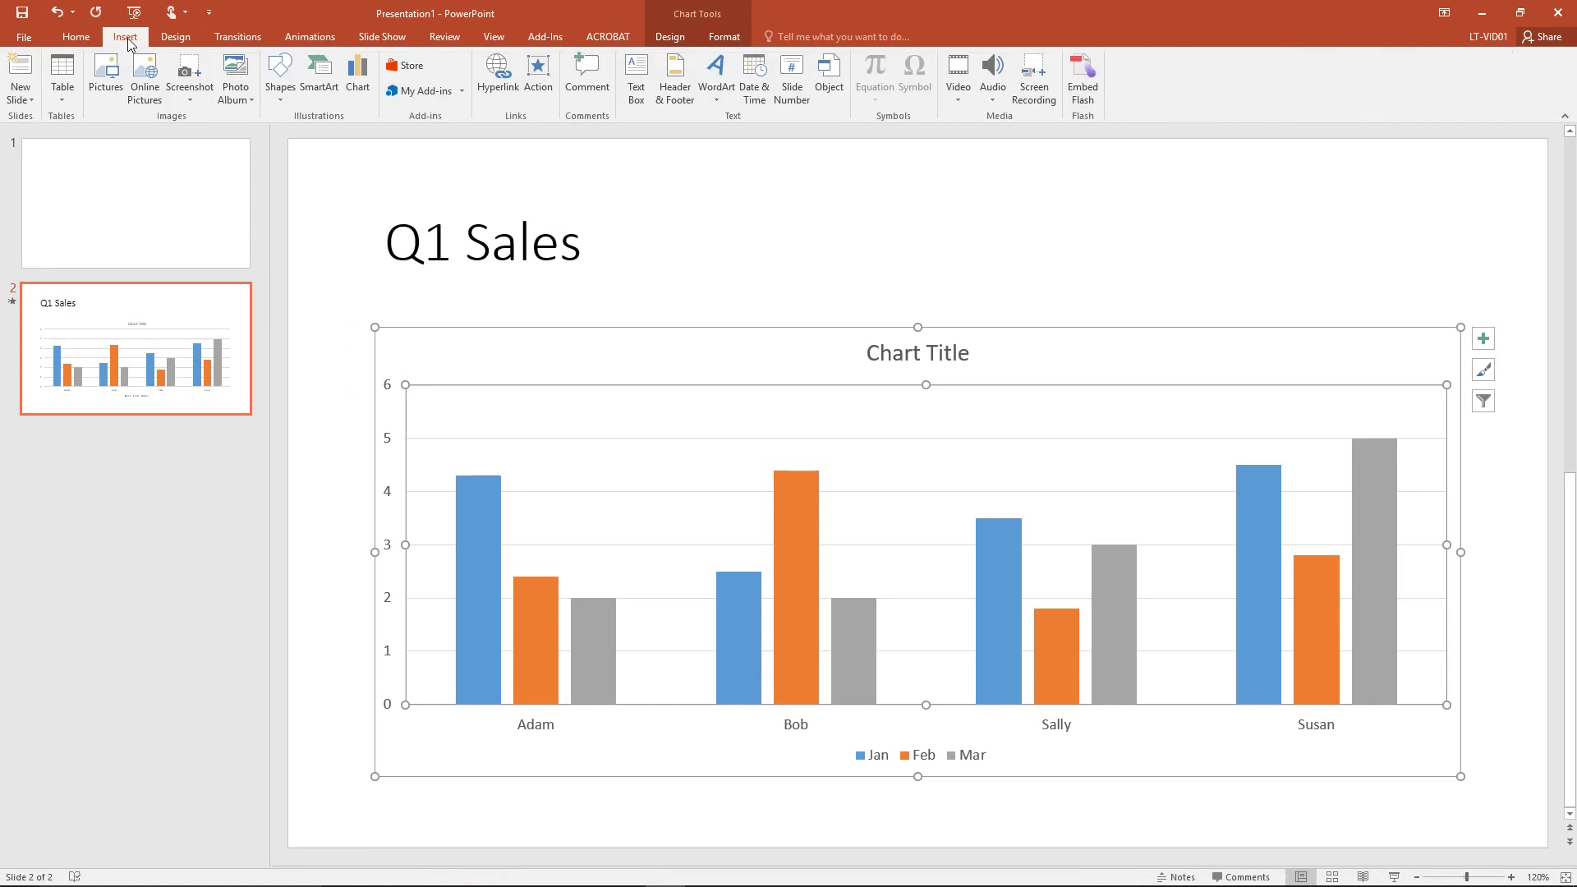
{"action": "left_click", "coordinate": [276, 100]}
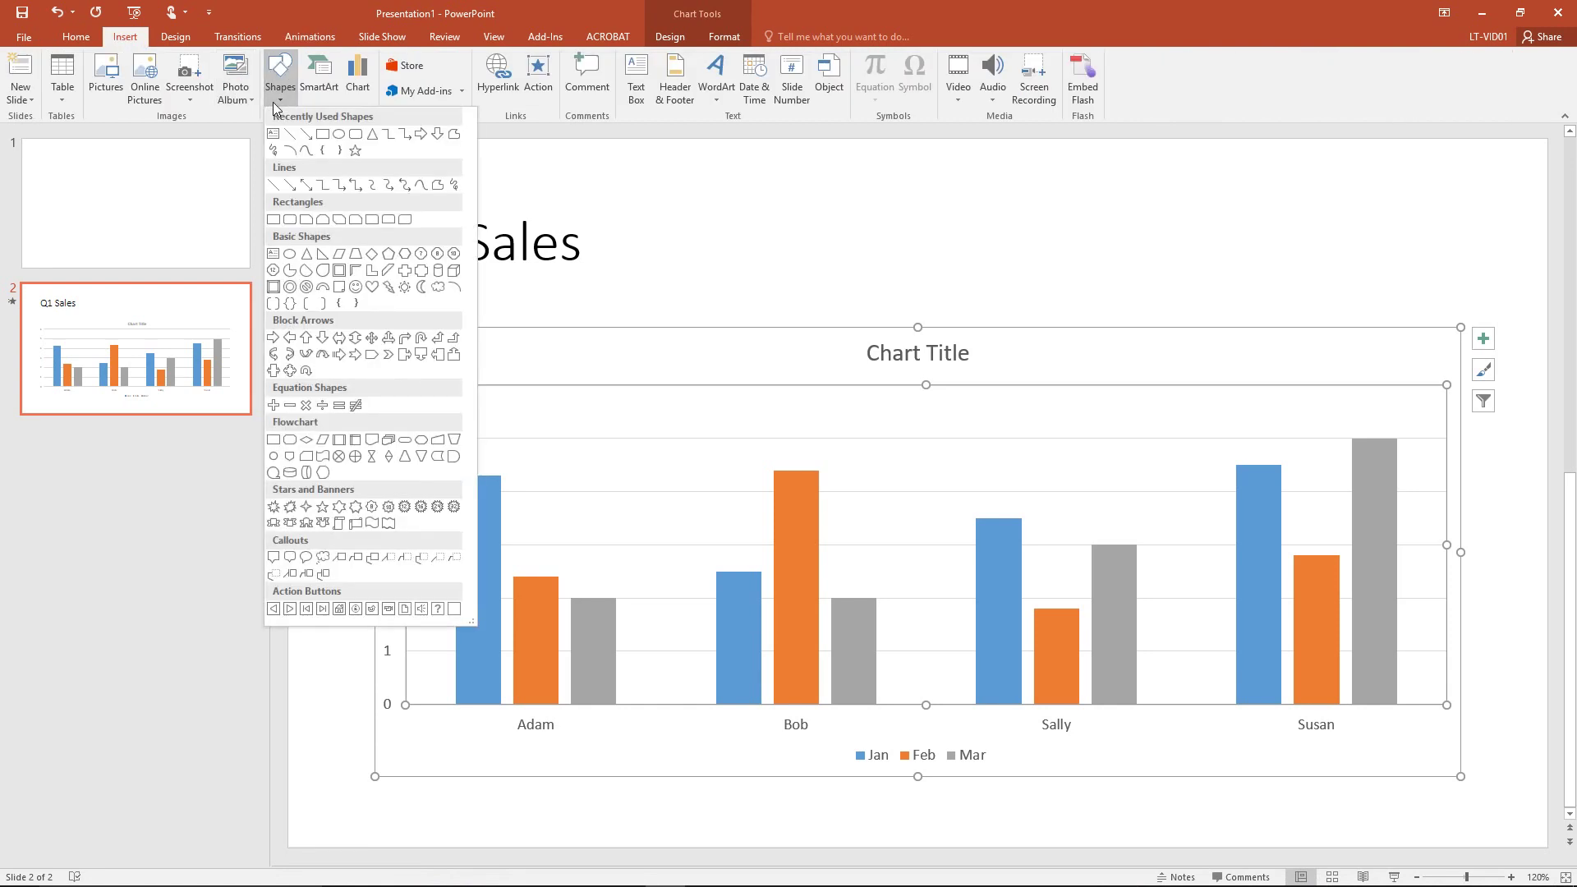
{"action": "left_click", "coordinate": [337, 133]}
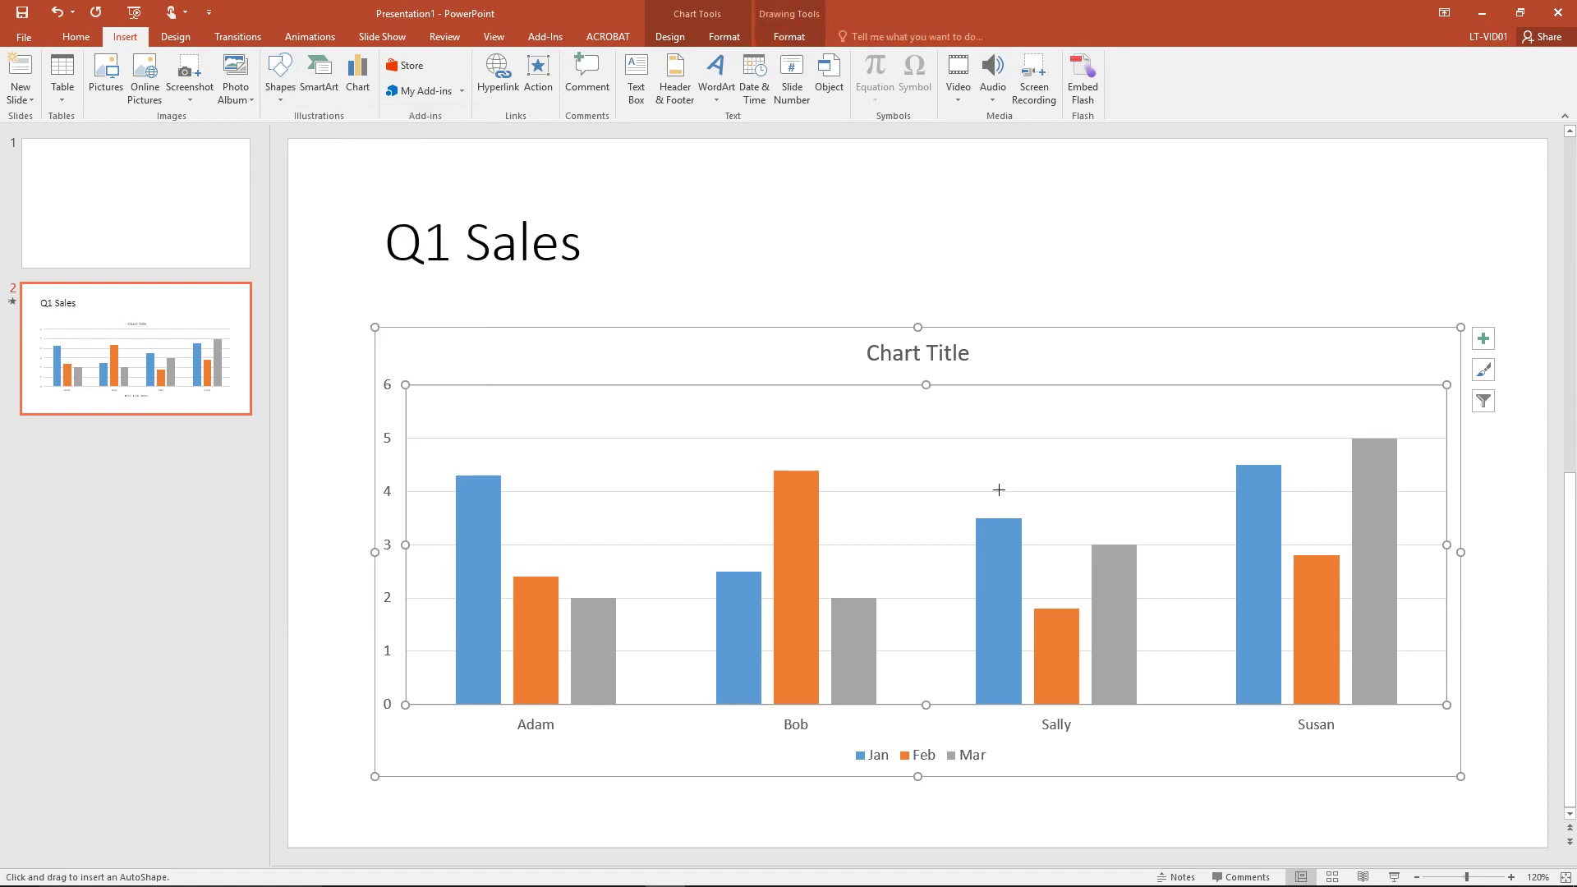
{"action": "mouse_move", "coordinate": [1333, 419]}
{"action": "left_mouse_down"}
{"action": "mouse_move", "coordinate": [1369, 441]}
{"action": "mouse_move", "coordinate": [1425, 756]}
{"action": "mouse_move", "coordinate": [1448, 776]}
{"action": "left_mouse_up"}
{"action": "left_click_drag", "start_coordinate": [1412, 716], "coordinate": [1396, 707]}
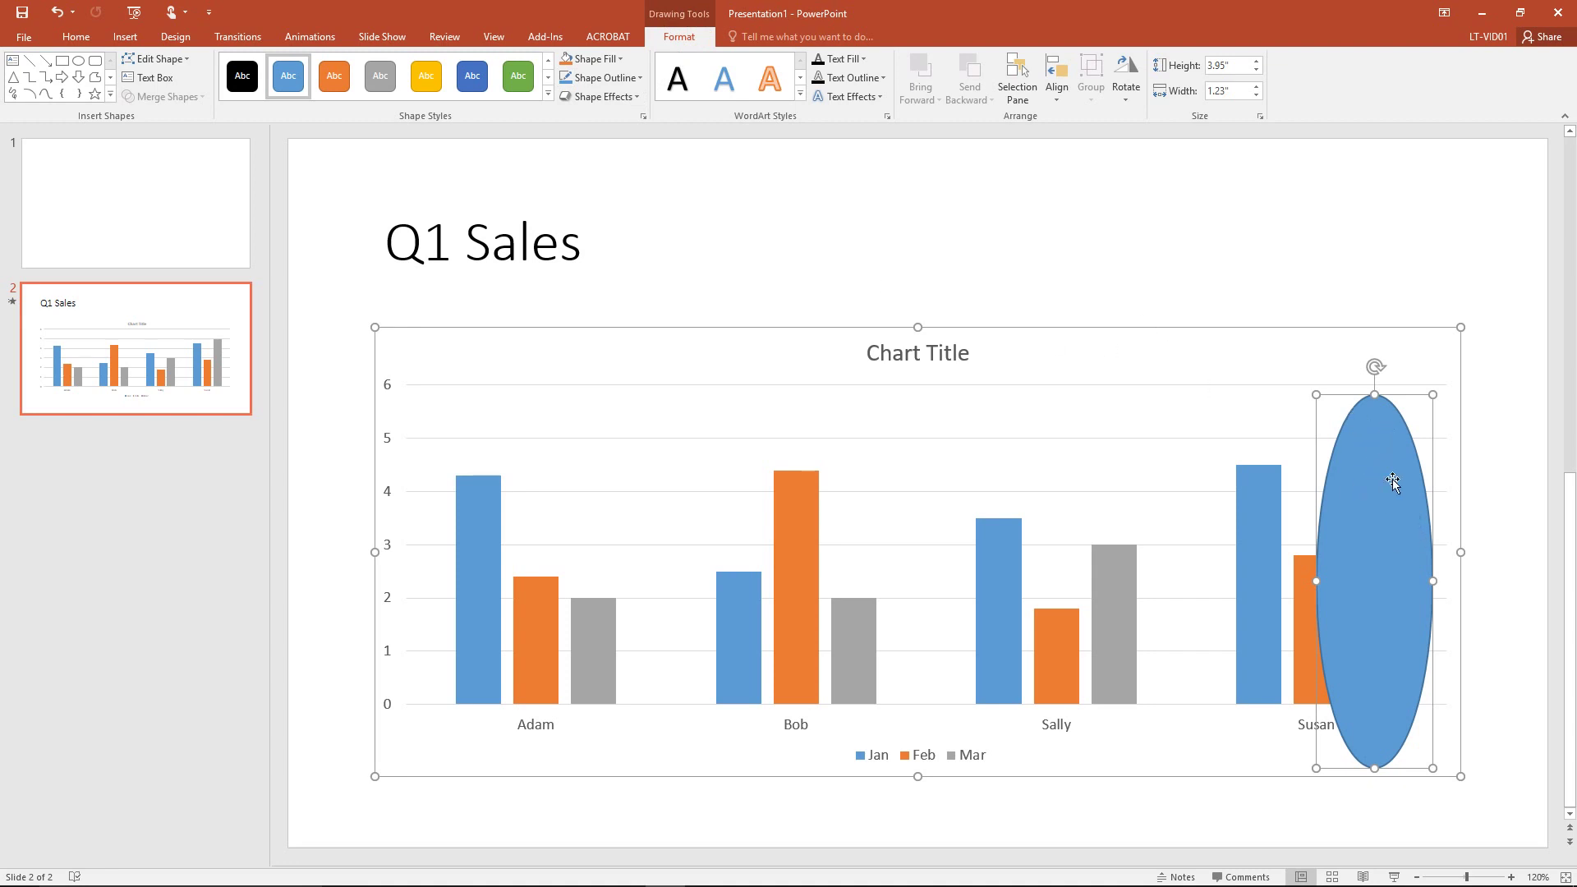
- Give the oval No Fill and a red outline, then resize it to 3.52" by 1.07" around Susan's bars
{"action": "left_click", "coordinate": [618, 55]}
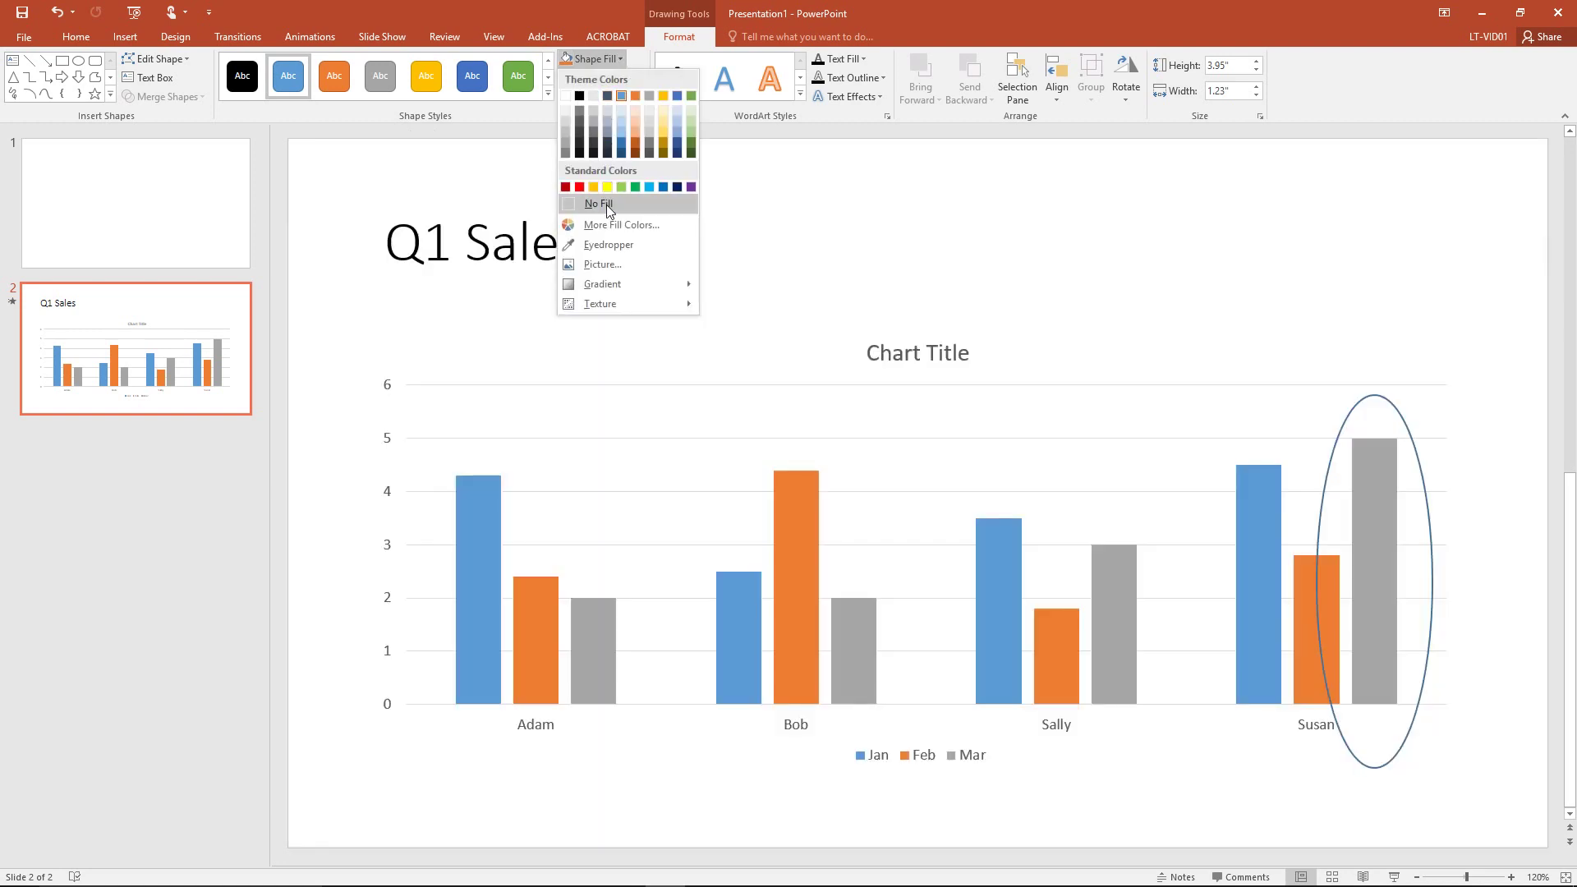
{"action": "left_click", "coordinate": [606, 204]}
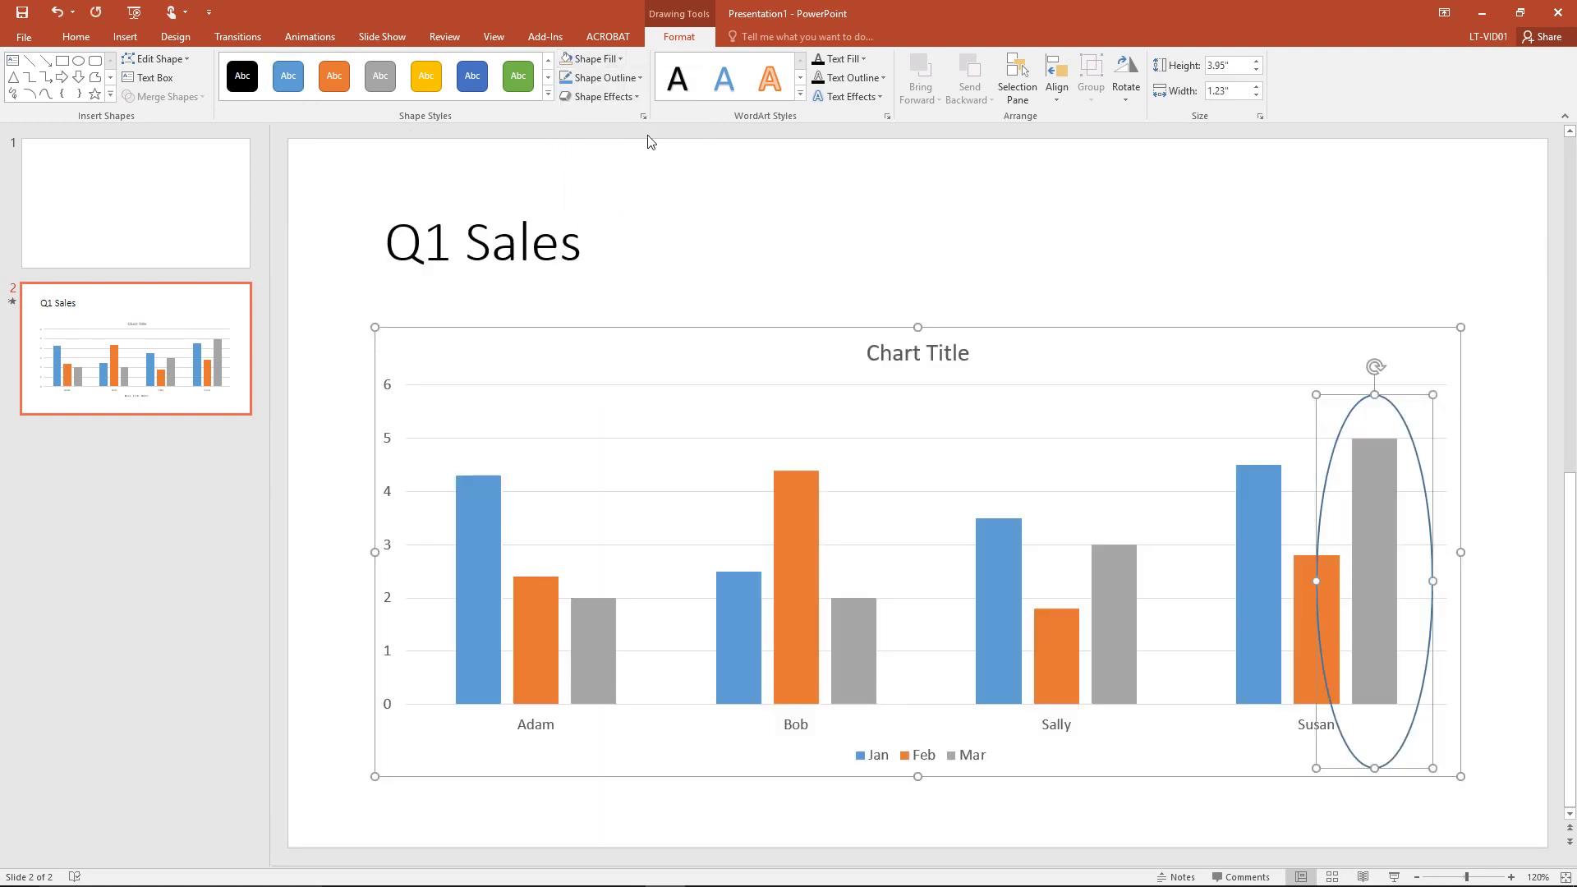
{"action": "left_click", "coordinate": [638, 77]}
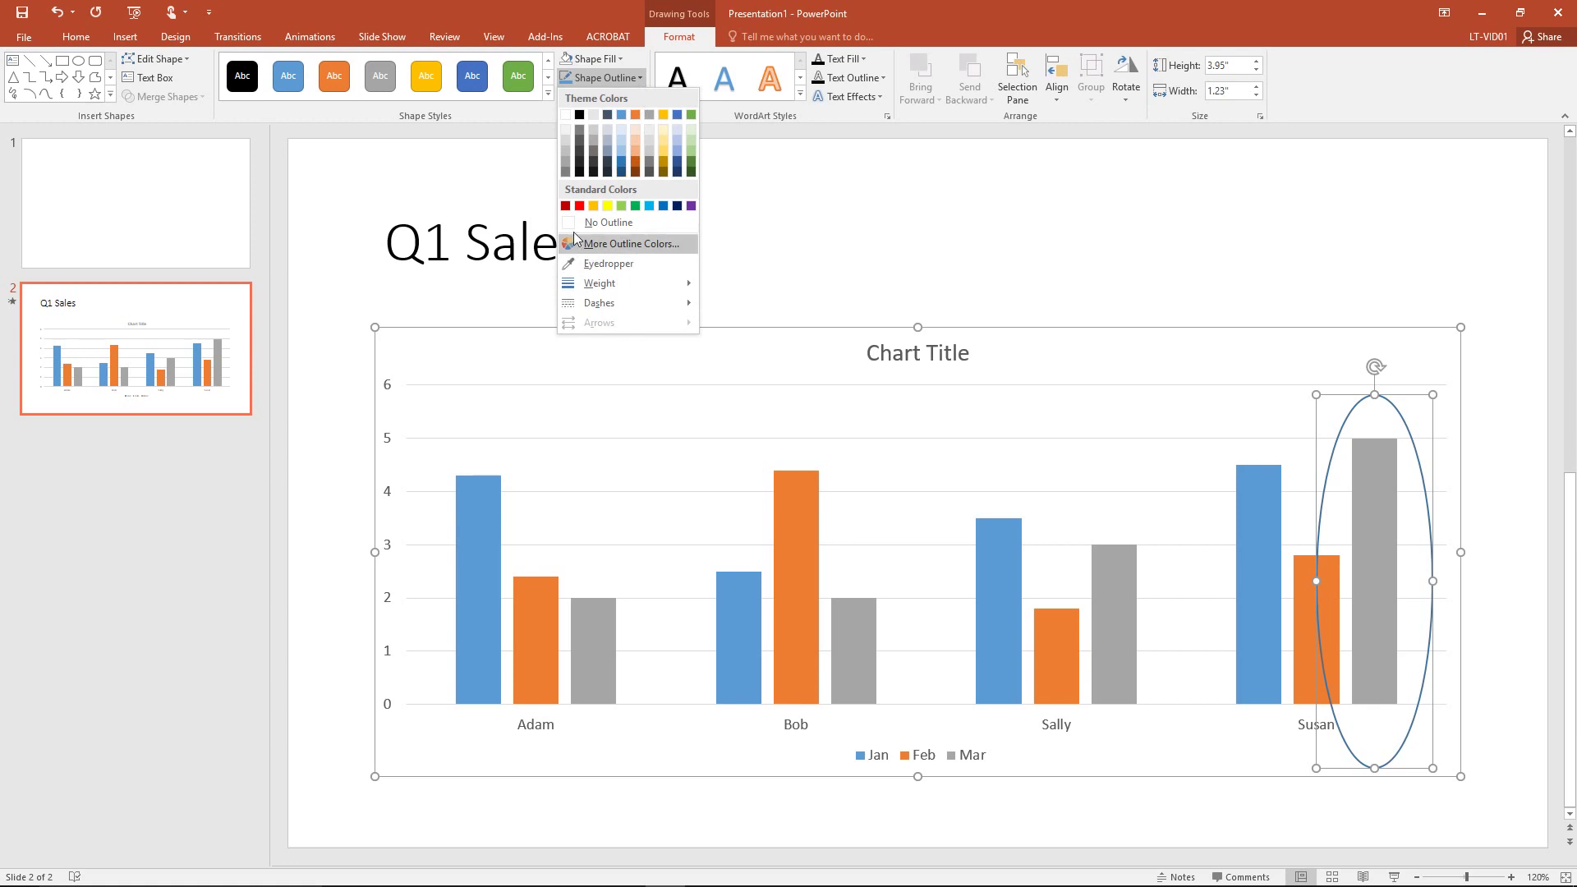
{"action": "left_click", "coordinate": [579, 206]}
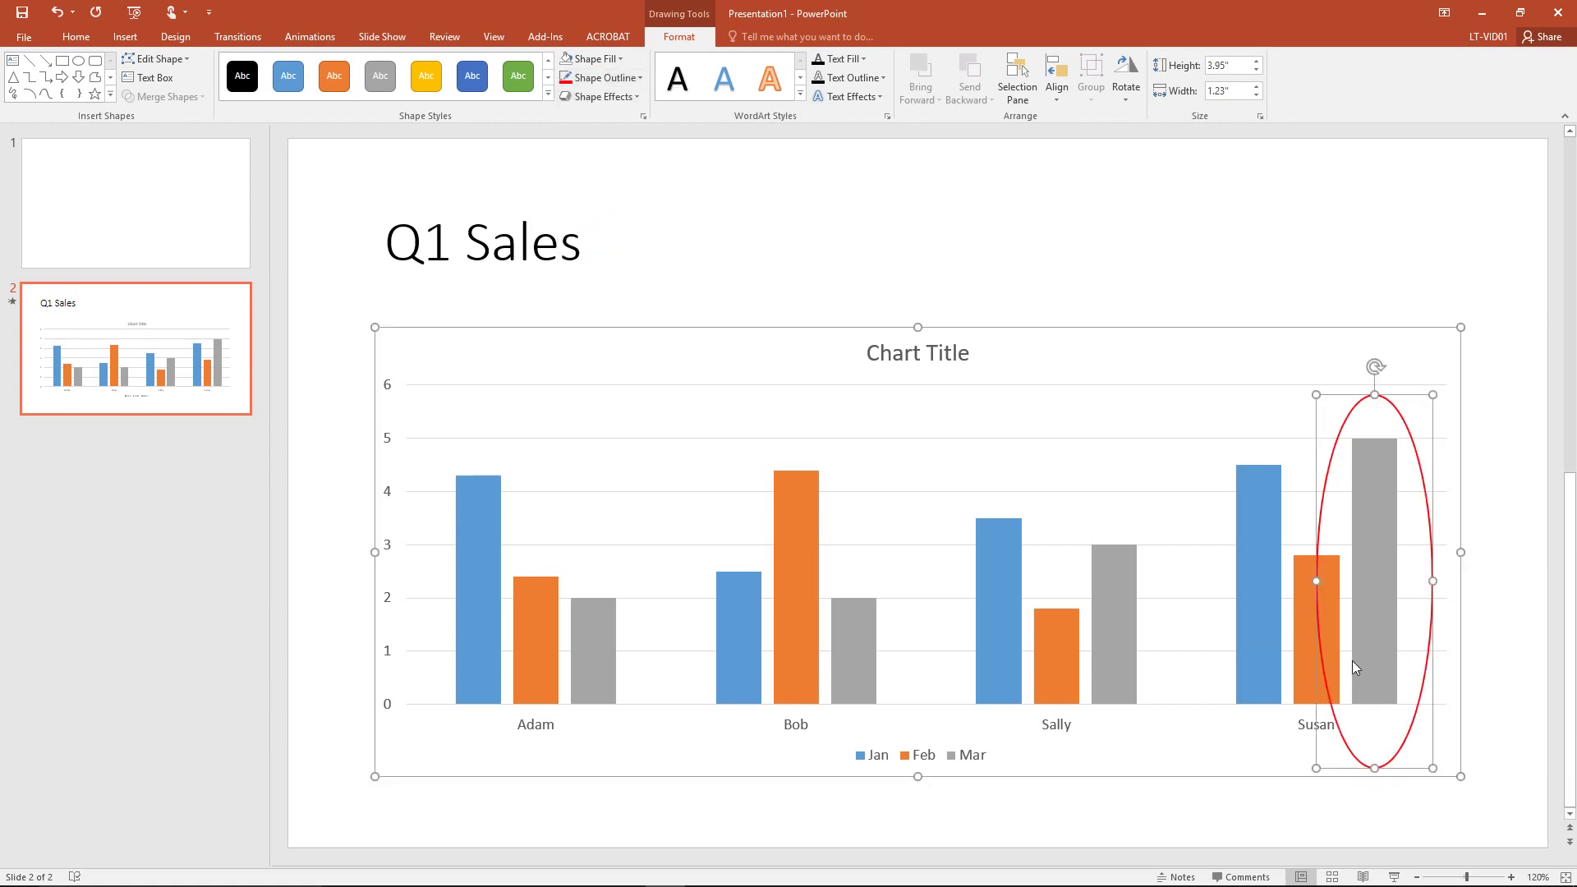
{"action": "mouse_move", "coordinate": [1316, 768]}
{"action": "left_mouse_down"}
{"action": "mouse_move", "coordinate": [1338, 739]}
{"action": "mouse_move", "coordinate": [1324, 739]}
{"action": "left_mouse_up"}
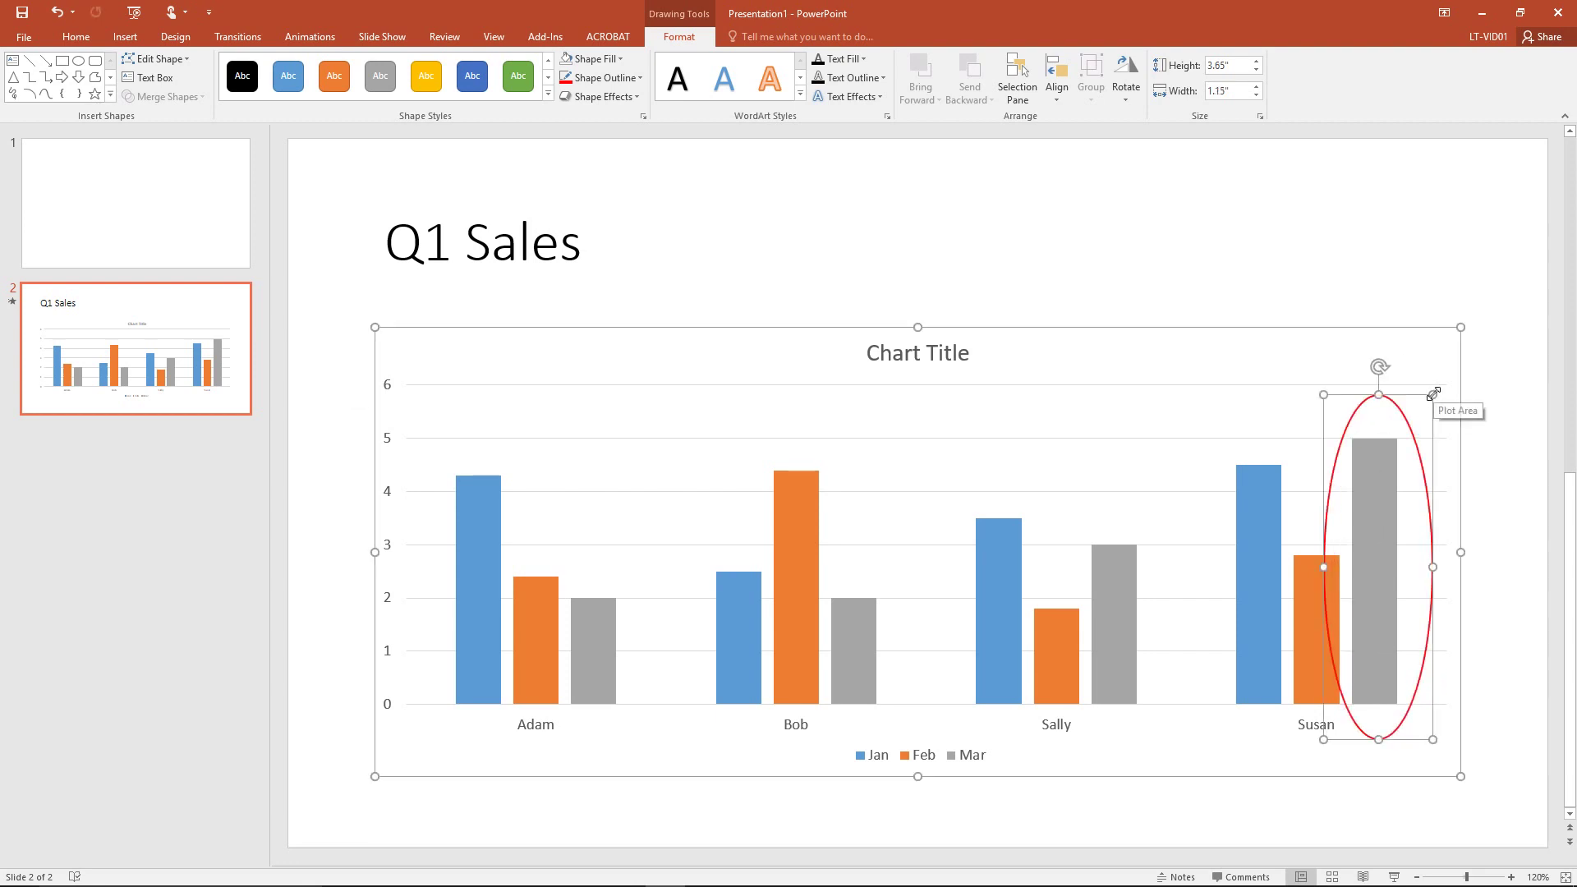
{"action": "left_click_drag", "start_coordinate": [1432, 395], "coordinate": [1425, 406]}
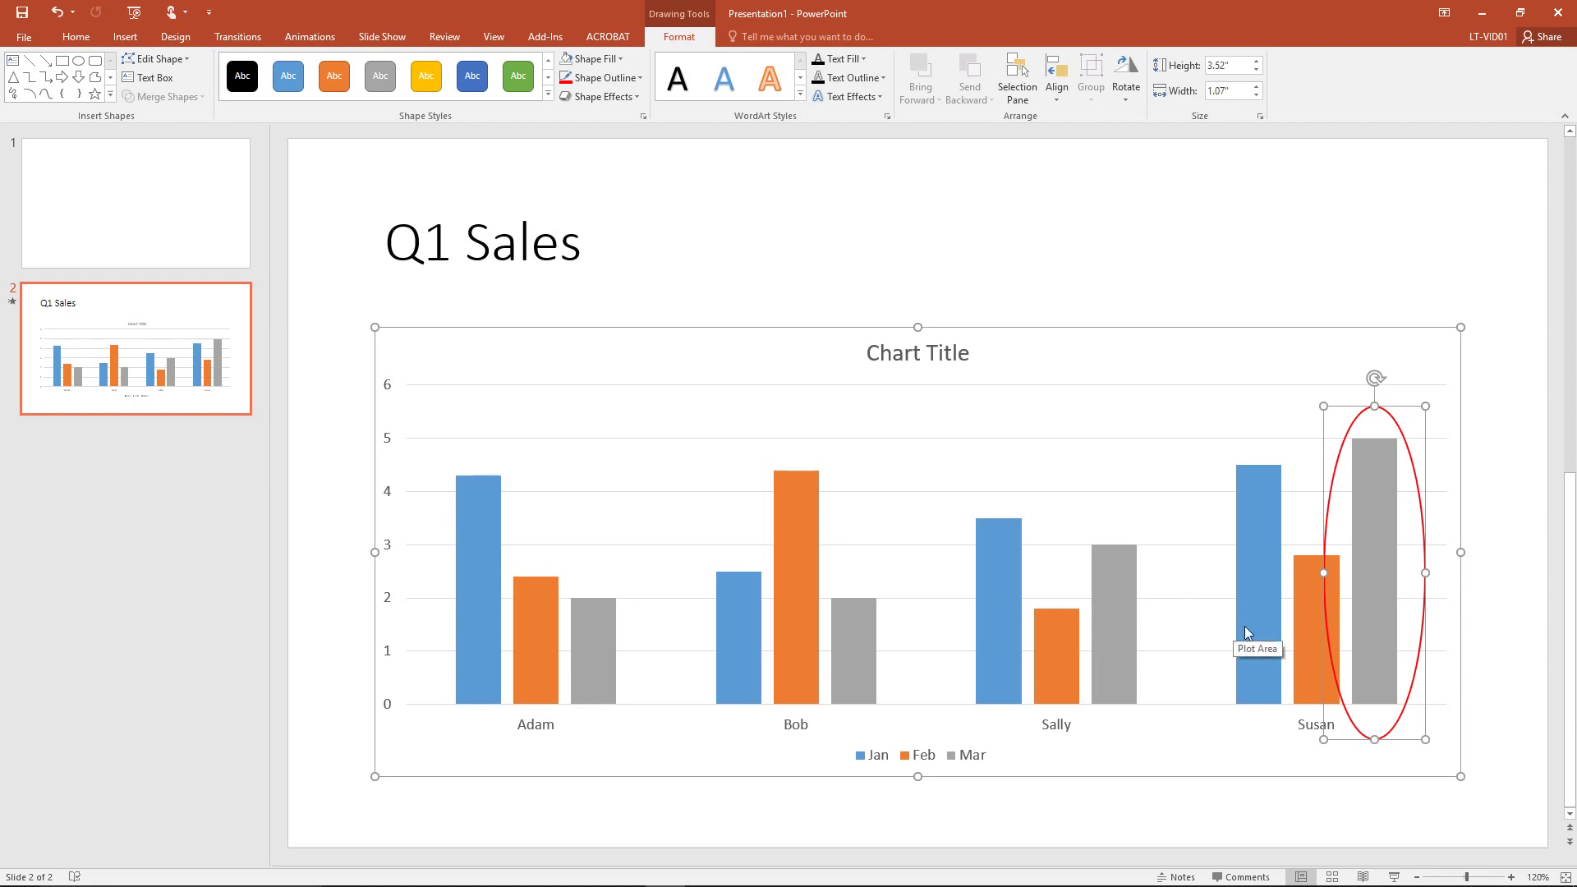
- On the Animations tab, select the chart and browse the Add Animation list without choosing
{"action": "left_click", "coordinate": [311, 37]}
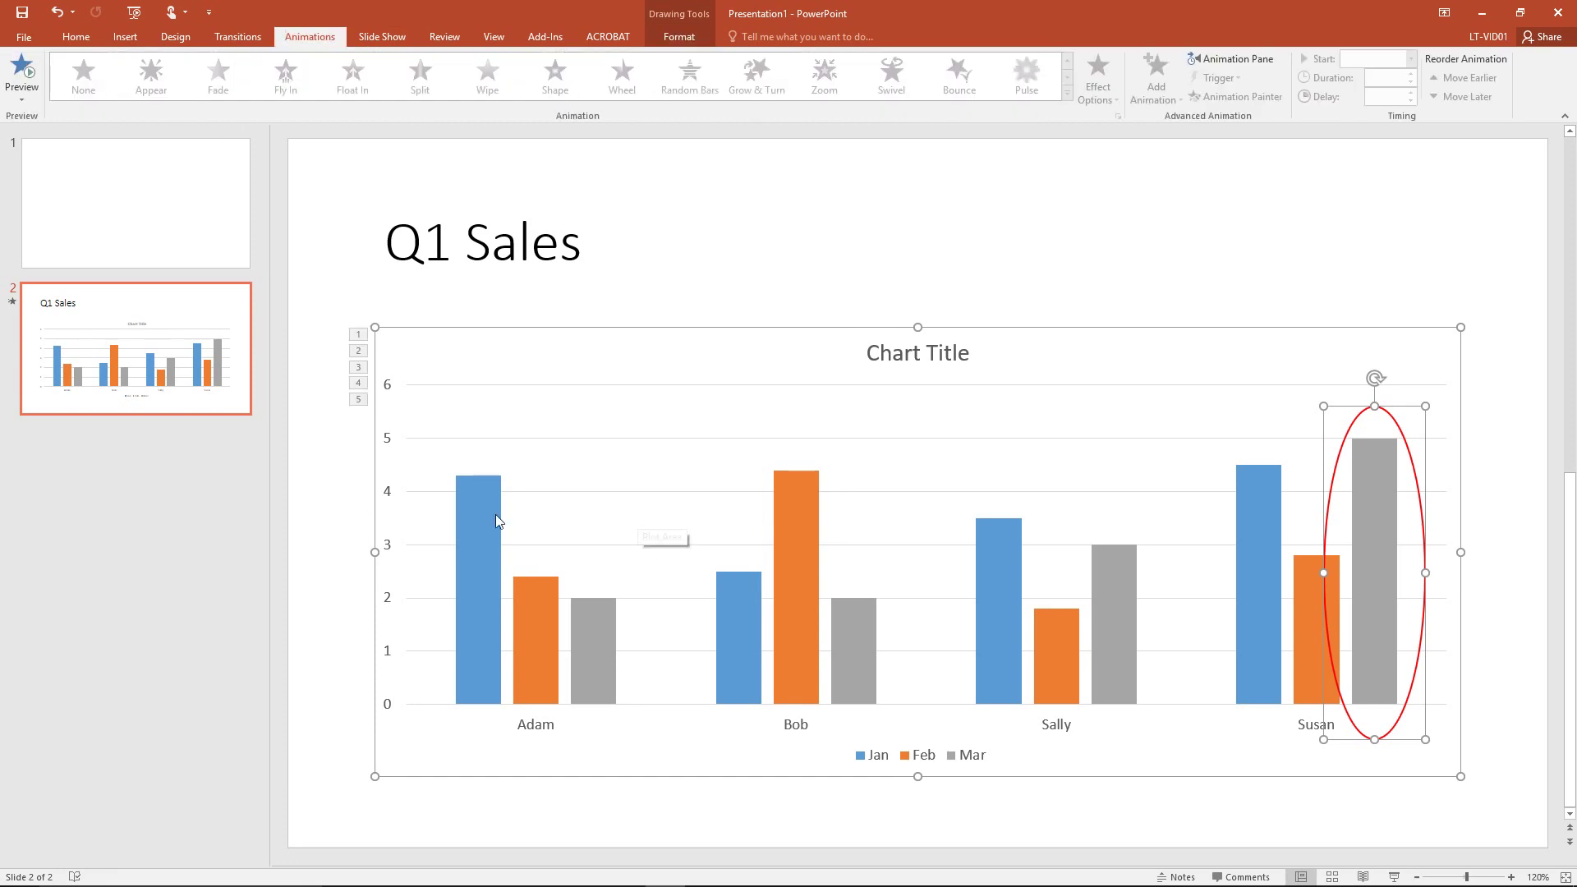
{"action": "left_click", "coordinate": [644, 465]}
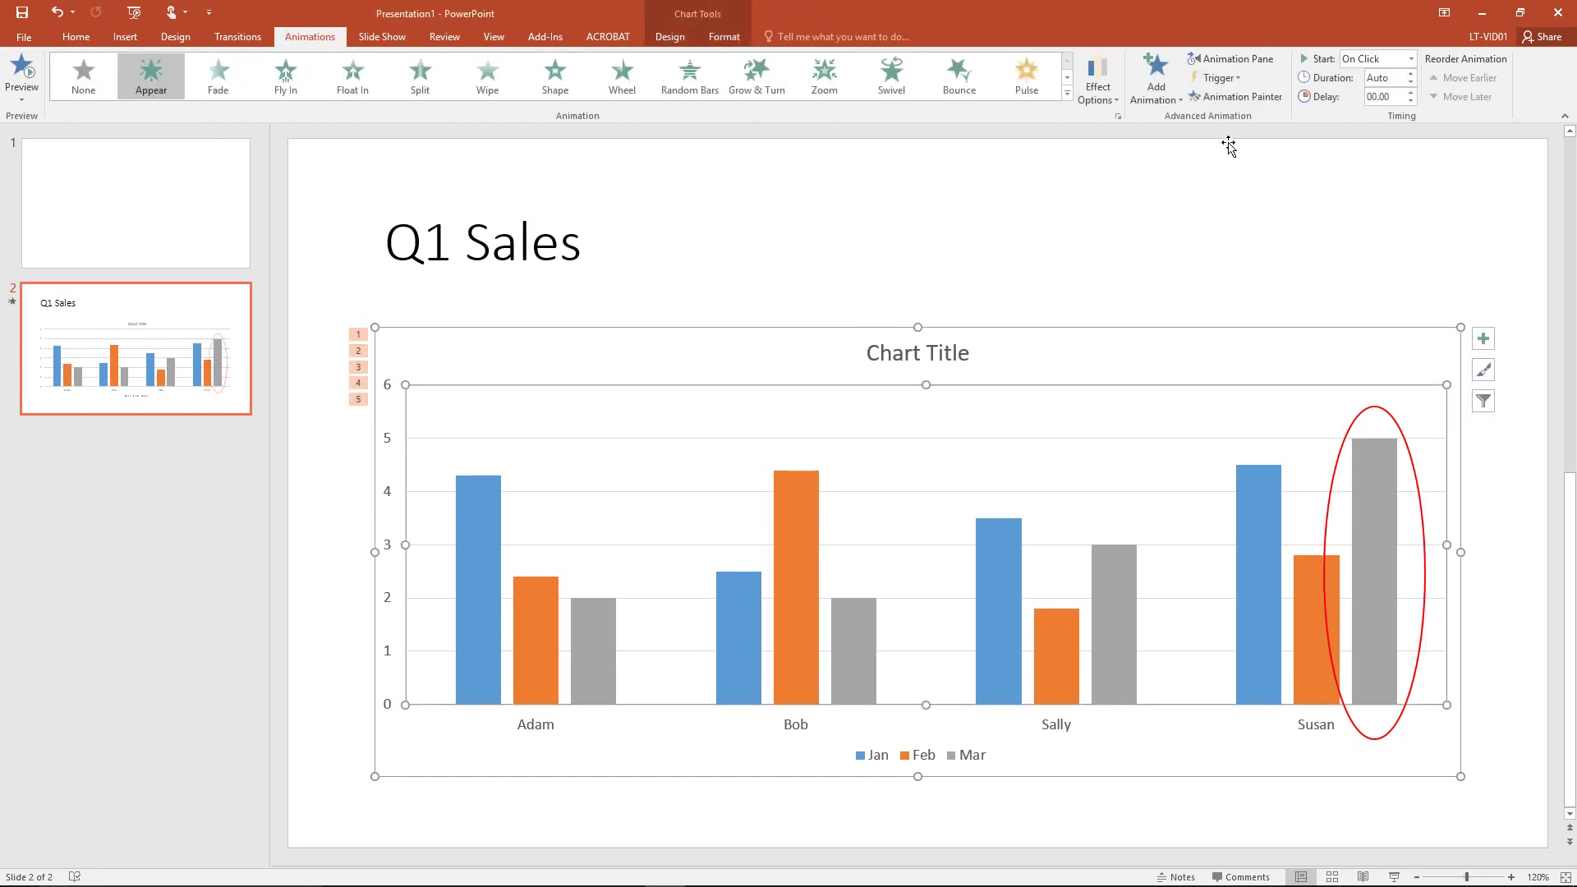
{"action": "left_click", "coordinate": [1154, 95]}
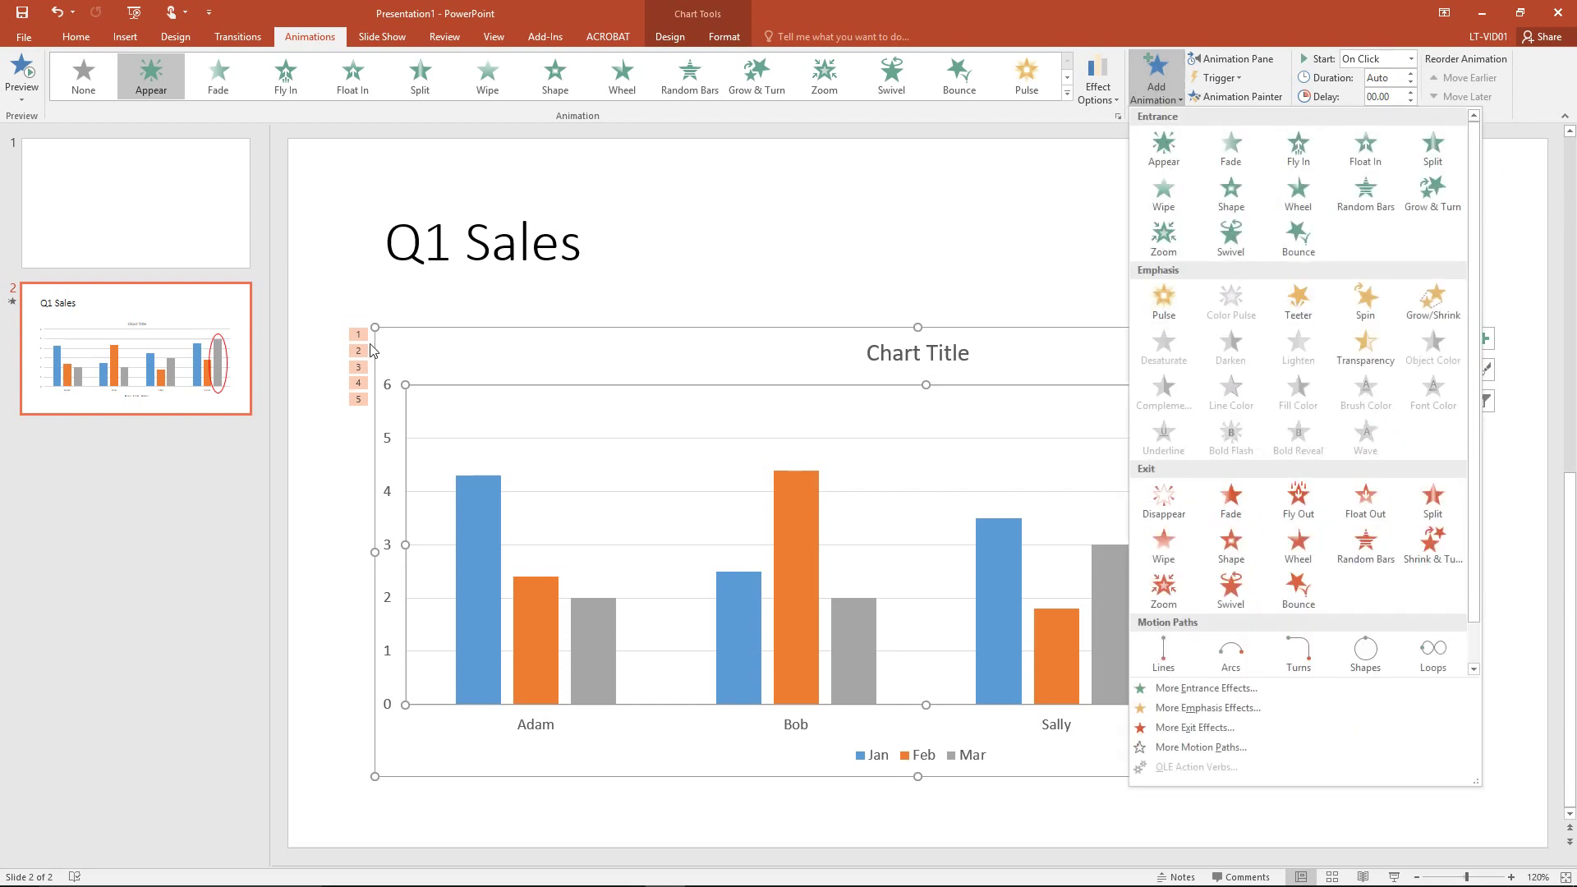
{"action": "left_click", "coordinate": [1153, 90]}
{"action": "left_click", "coordinate": [1153, 89]}
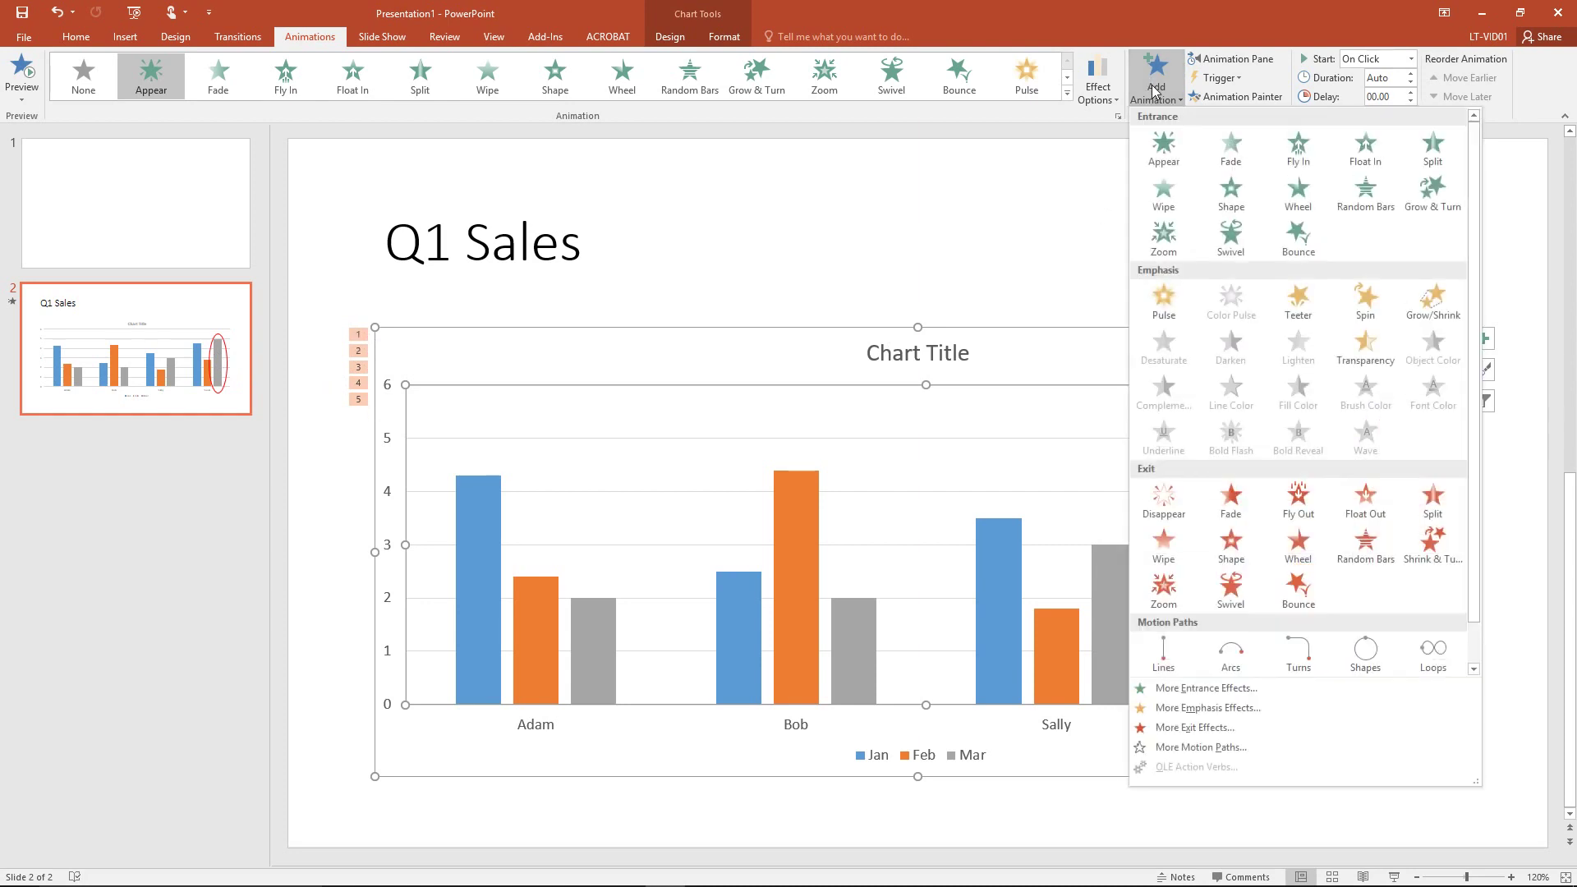
{"action": "left_click", "coordinate": [1060, 323]}
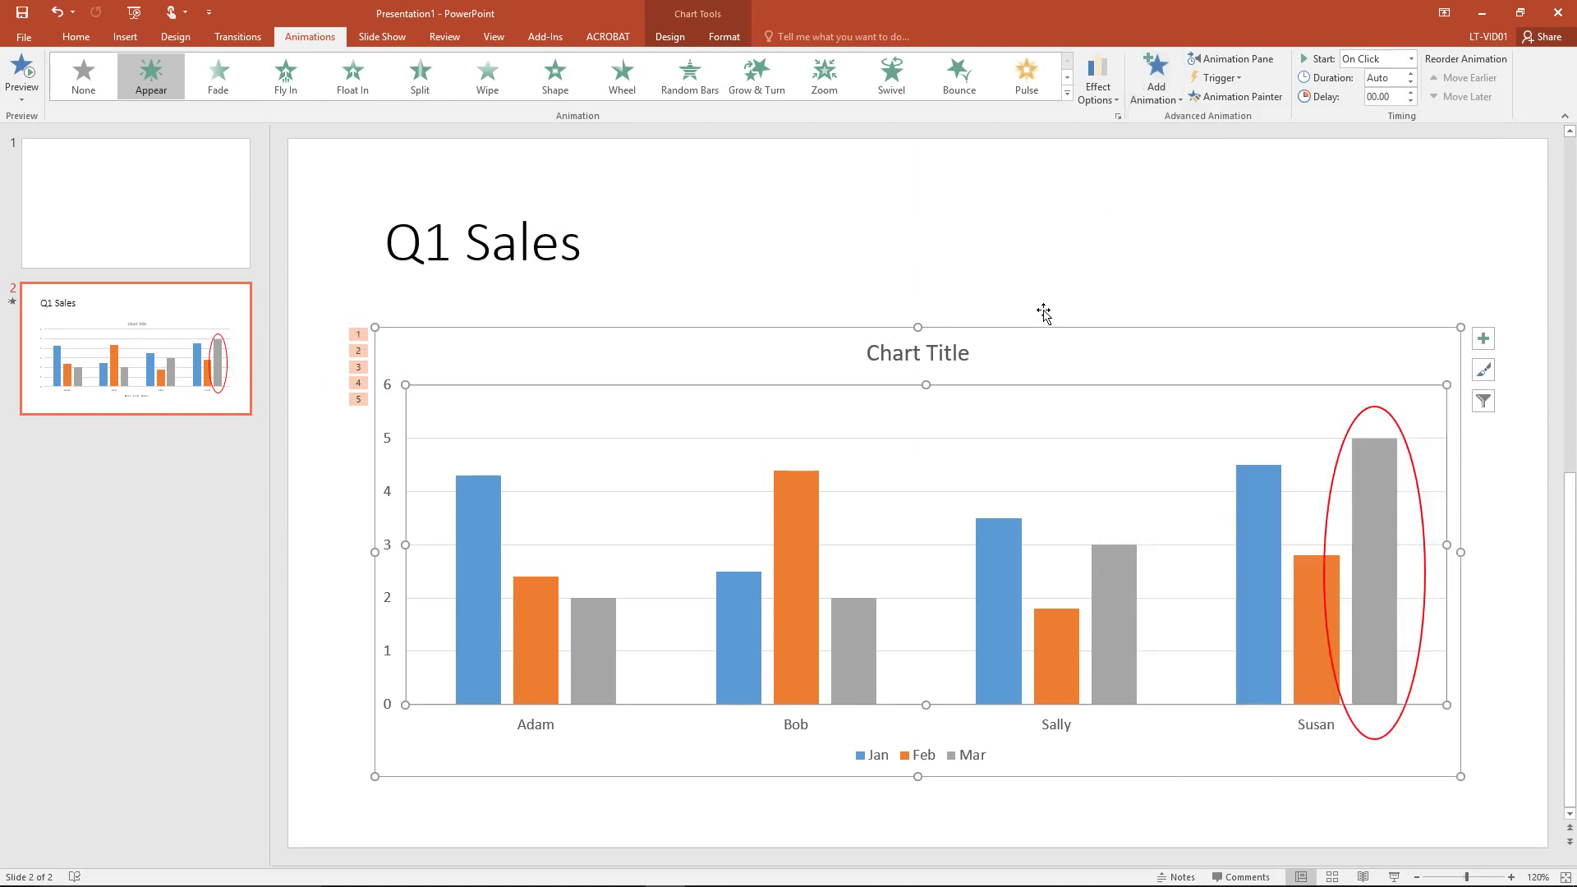
- Reselect the chart and add an Appear entrance animation, extending the sequence to step 10
{"action": "left_click", "coordinate": [1406, 445]}
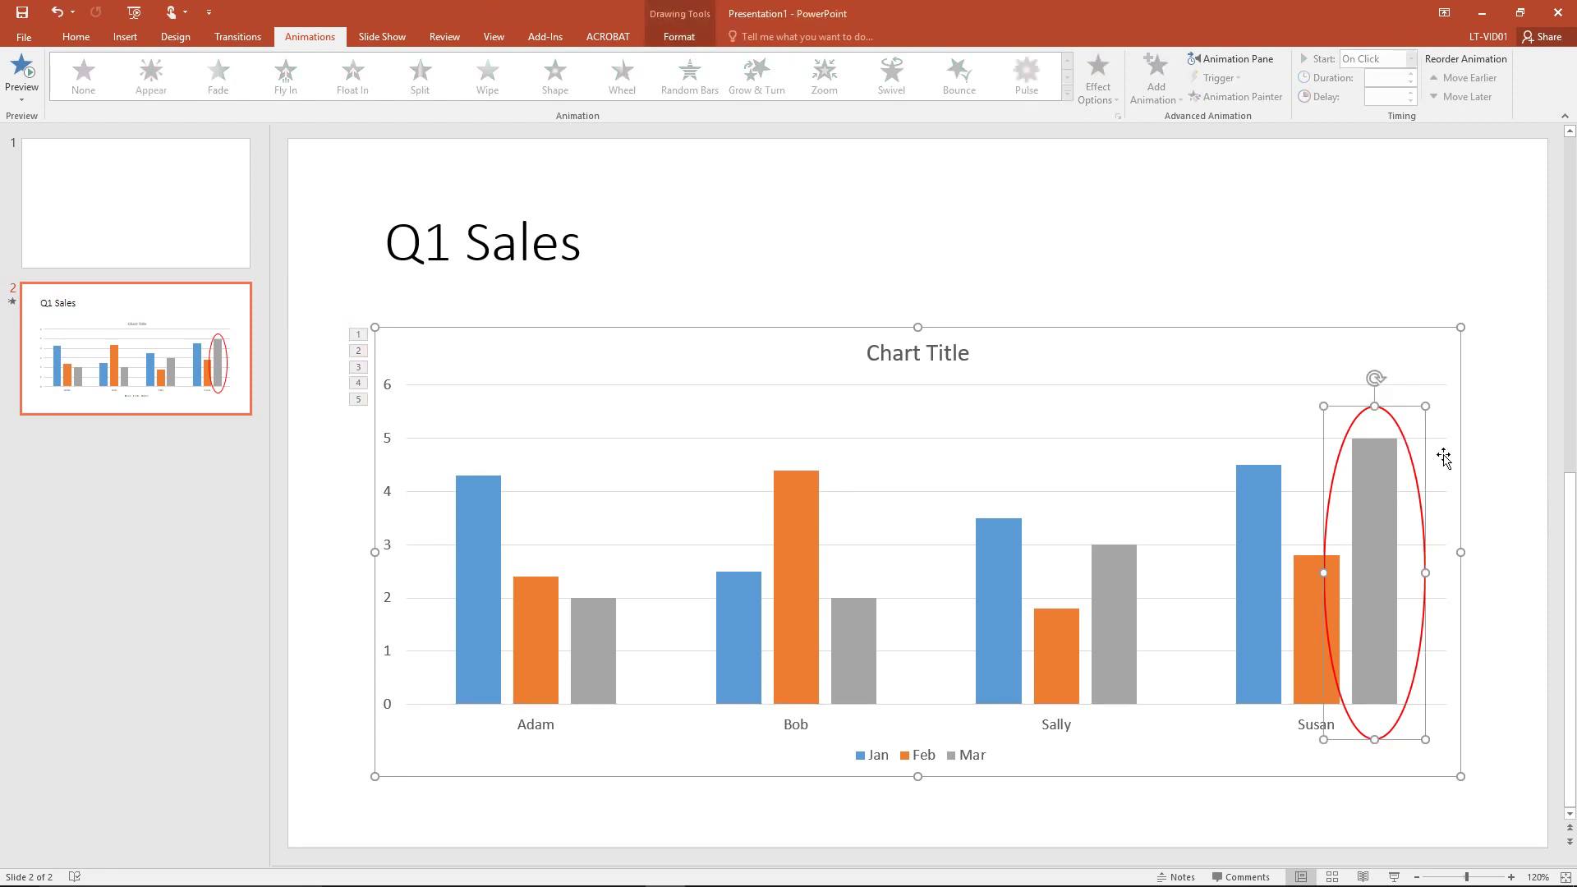
{"action": "left_click", "coordinate": [1275, 296]}
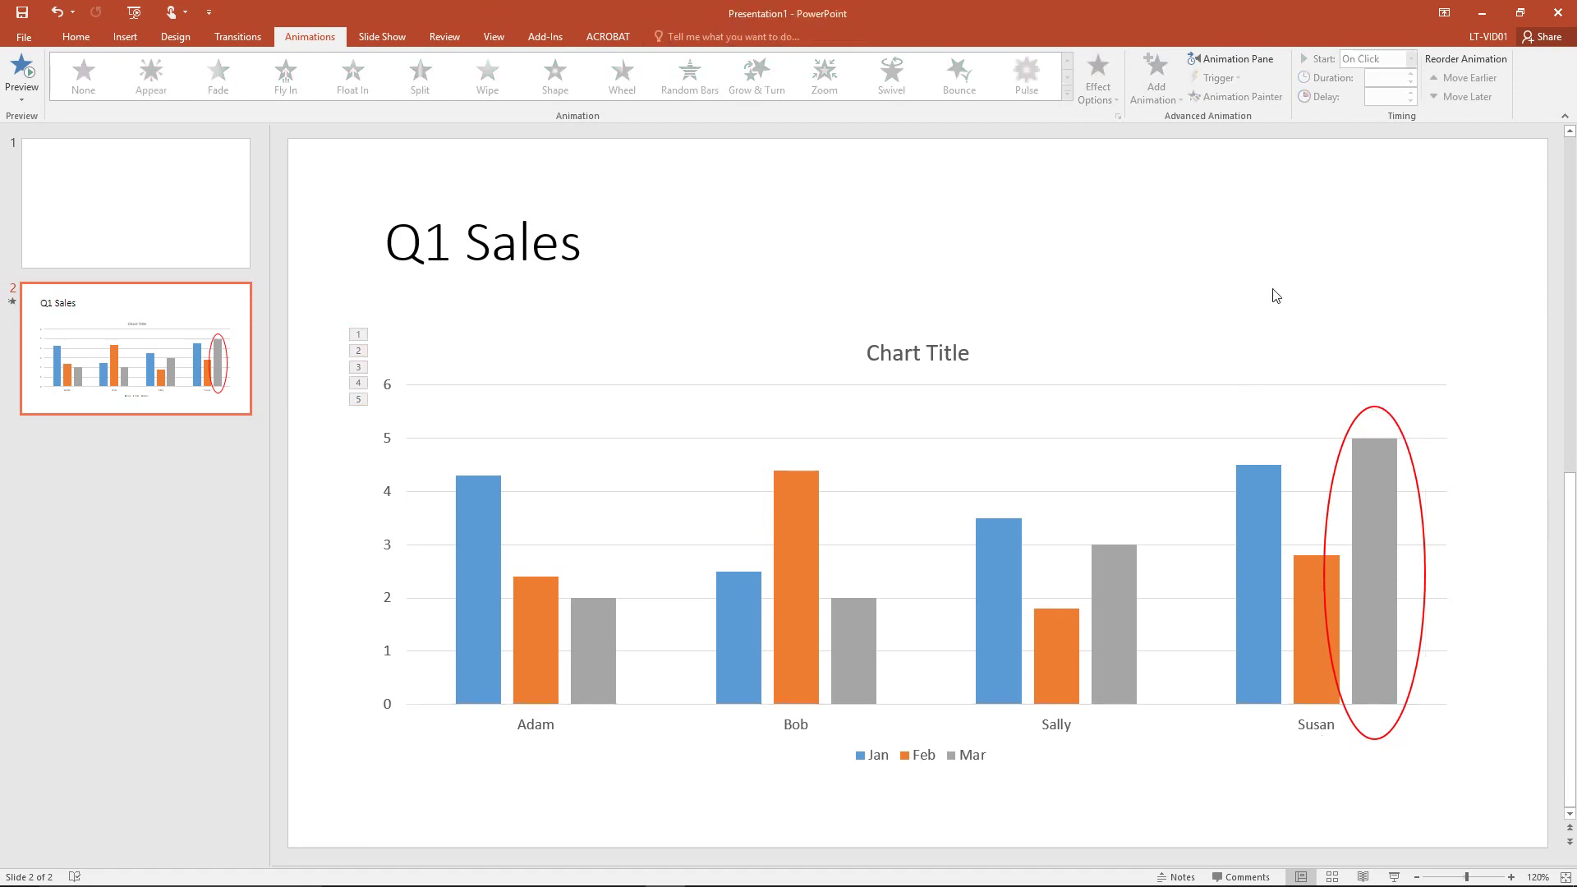
{"action": "left_click", "coordinate": [643, 475]}
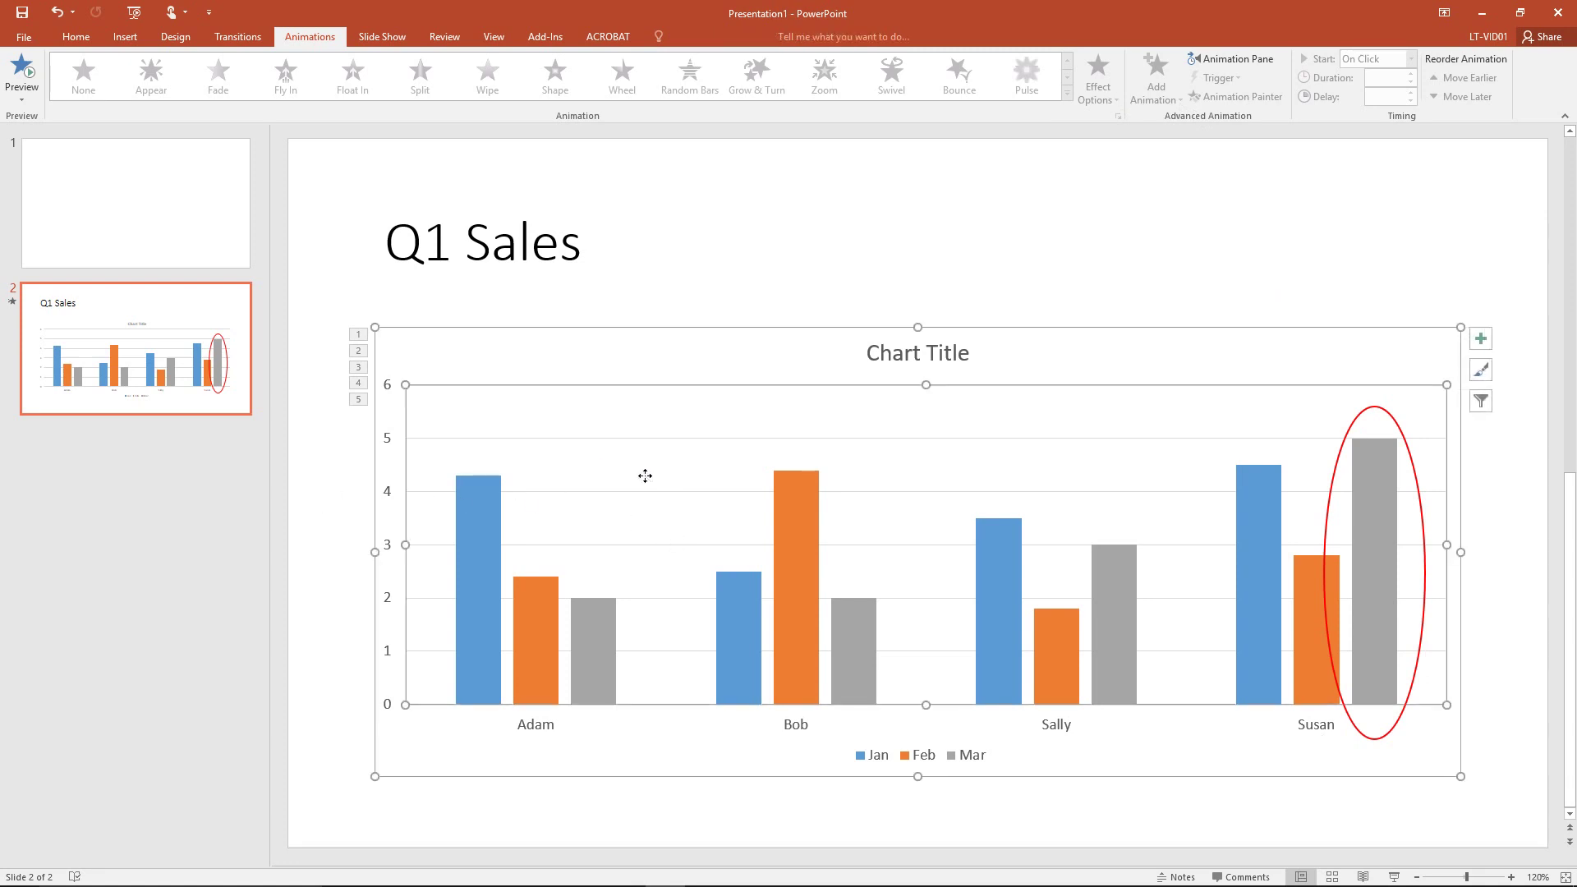
{"action": "left_click", "coordinate": [1394, 421]}
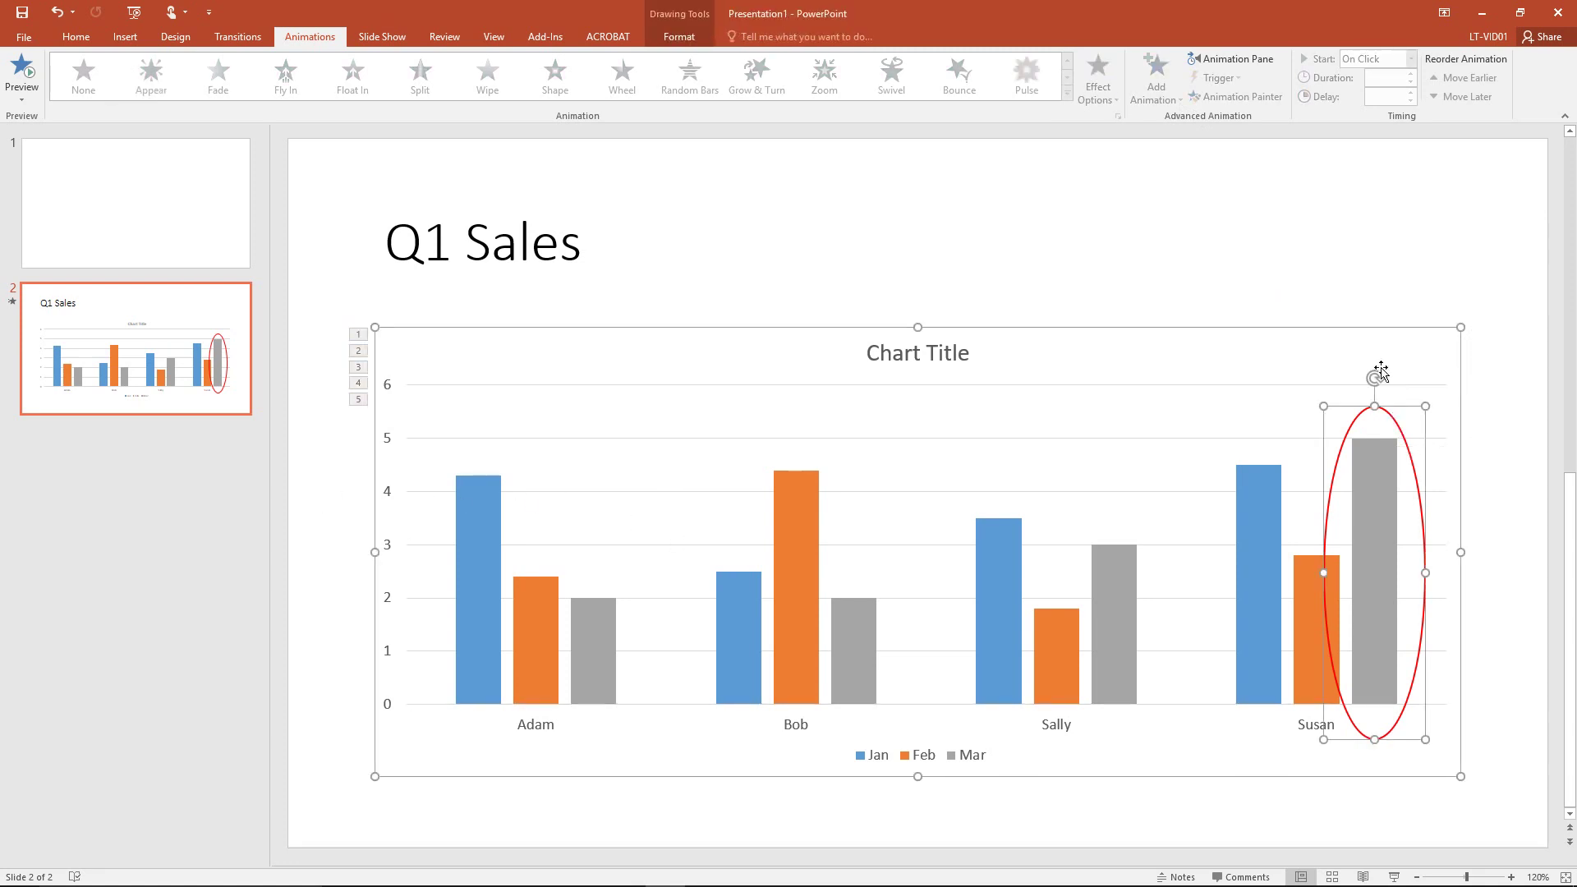
{"action": "left_click", "coordinate": [1394, 404]}
{"action": "left_click", "coordinate": [1155, 90]}
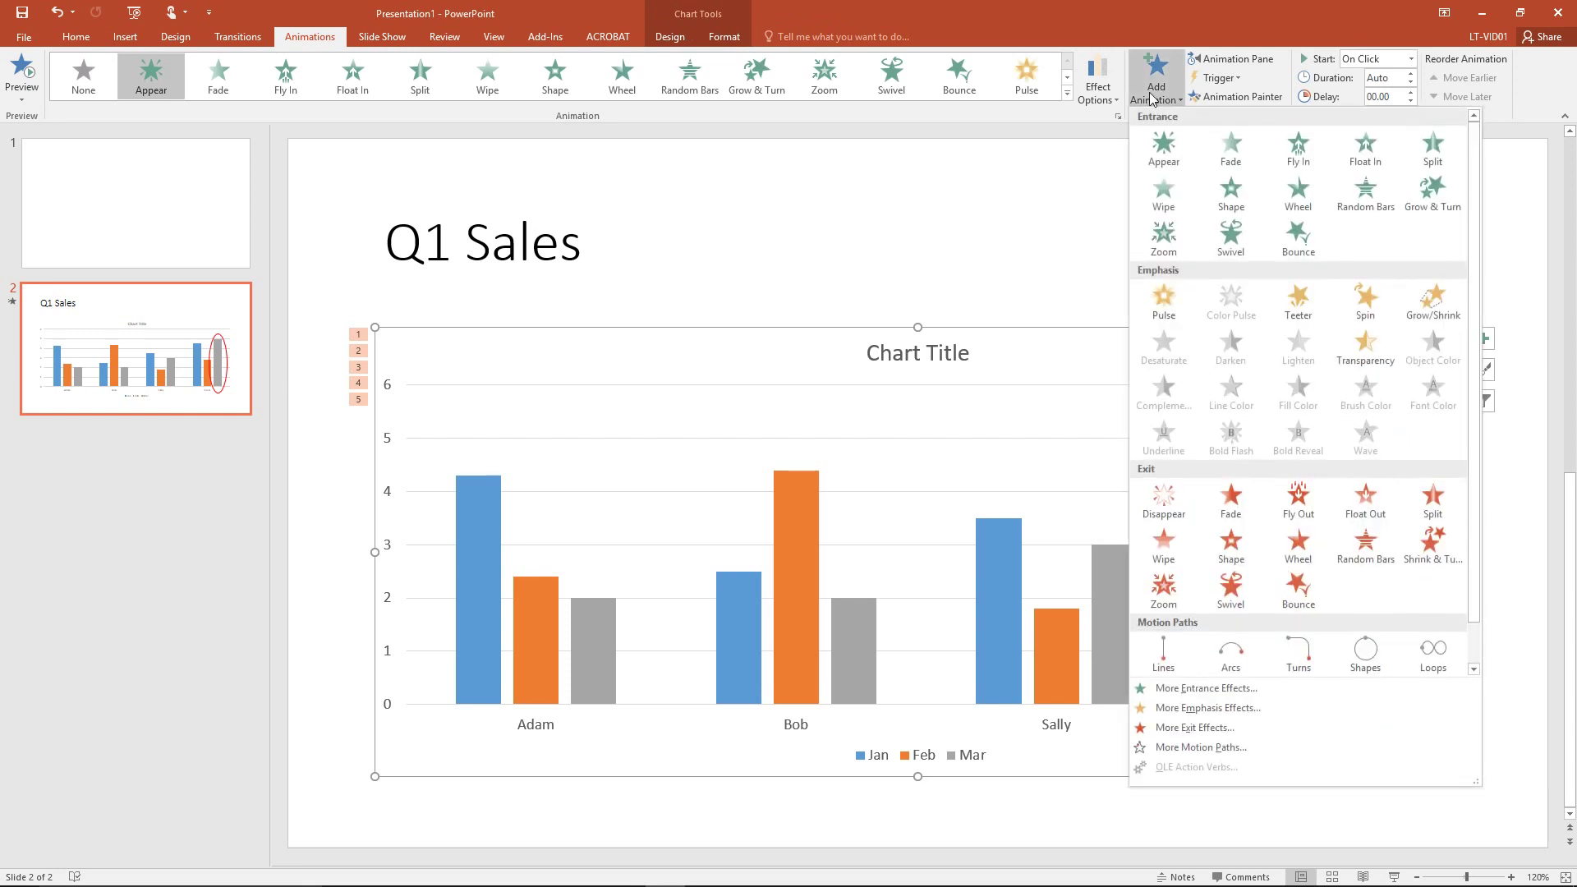
{"action": "left_click", "coordinate": [1166, 156]}
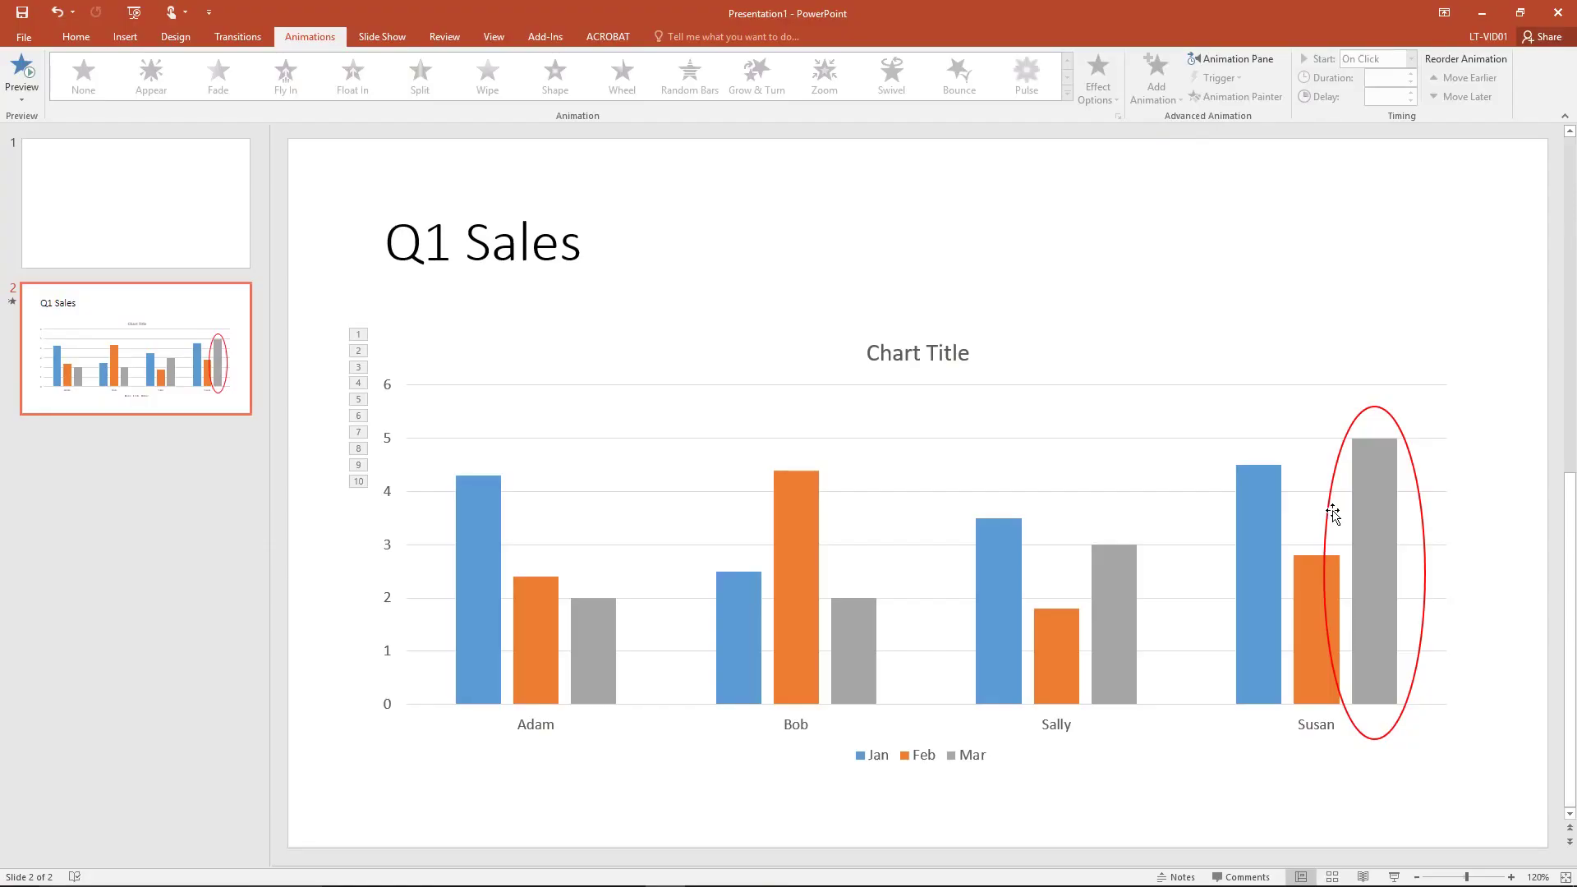
- Show the Animation Pane, expand both animation groups, and preview all animations
{"action": "left_click", "coordinate": [1231, 63]}
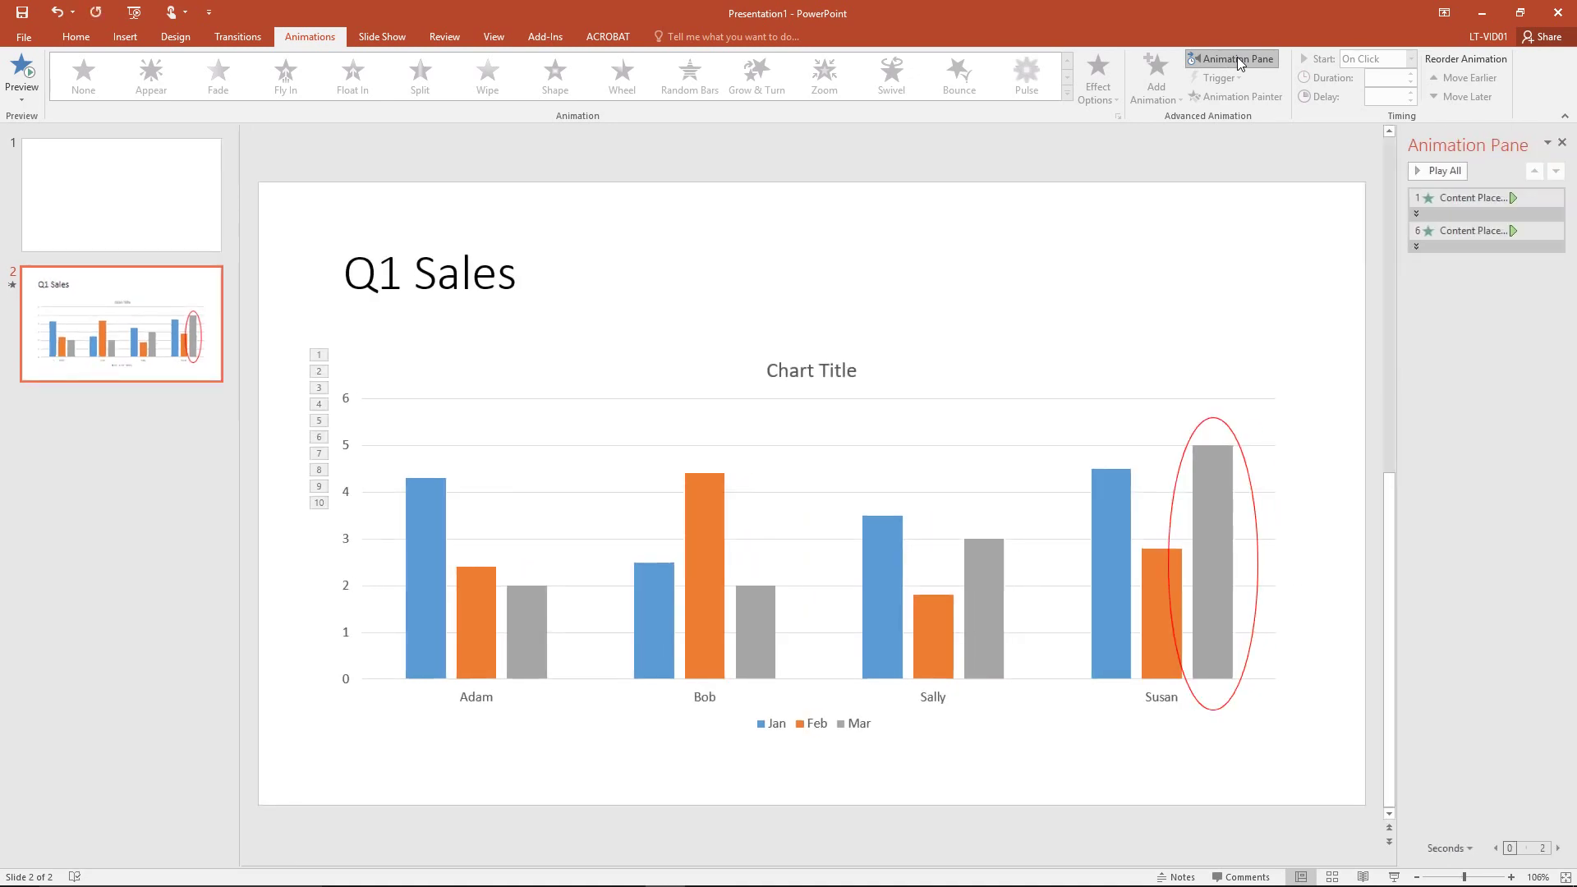
{"action": "left_click", "coordinate": [1415, 214]}
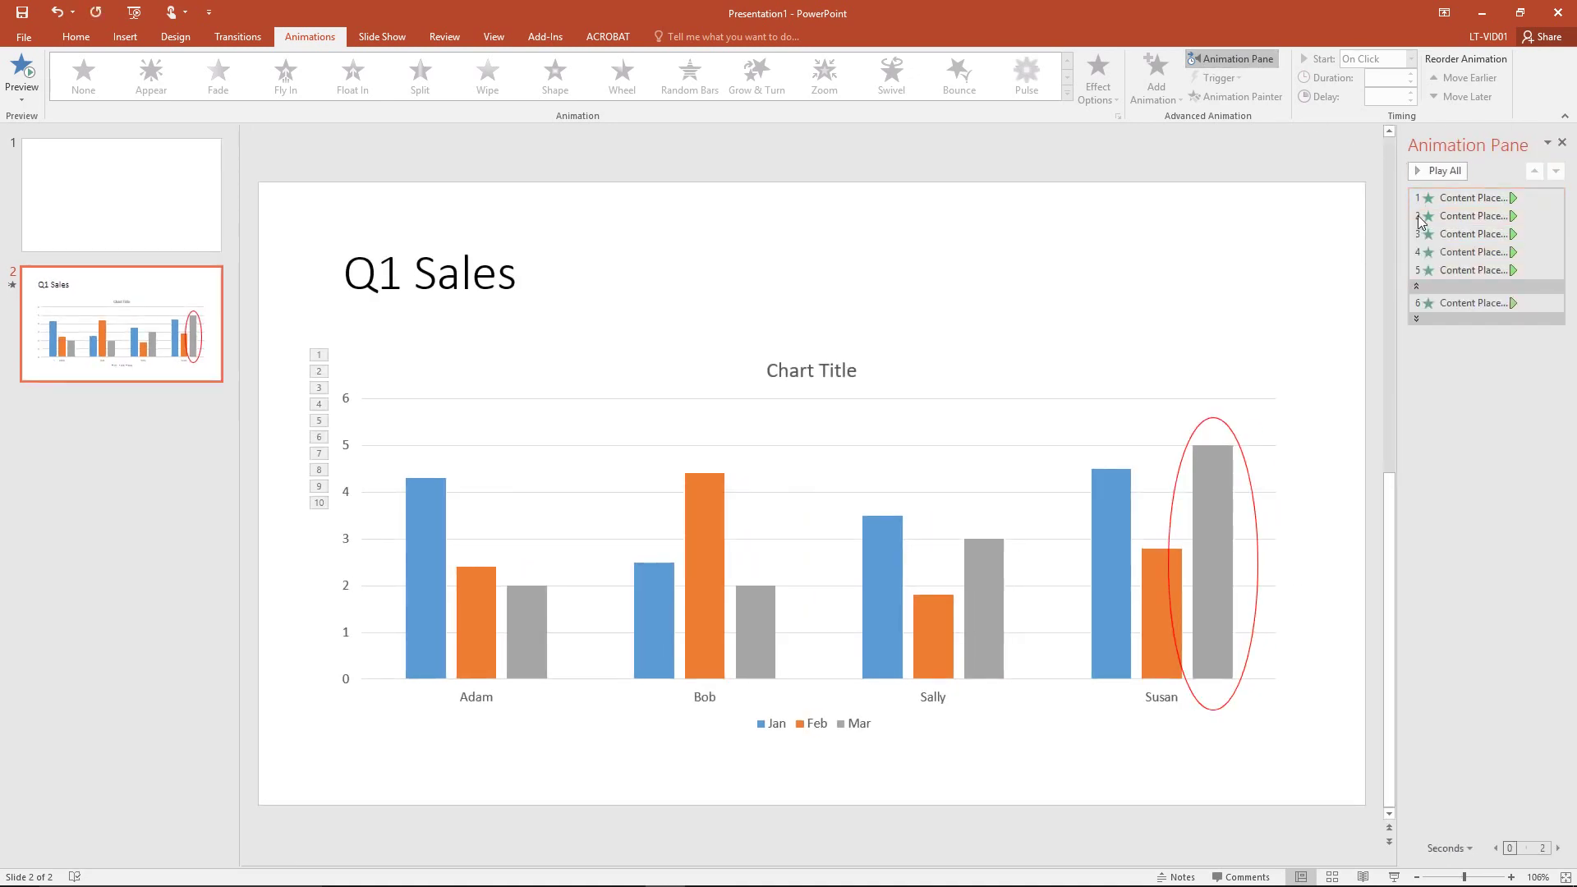
{"action": "left_click", "coordinate": [1417, 319]}
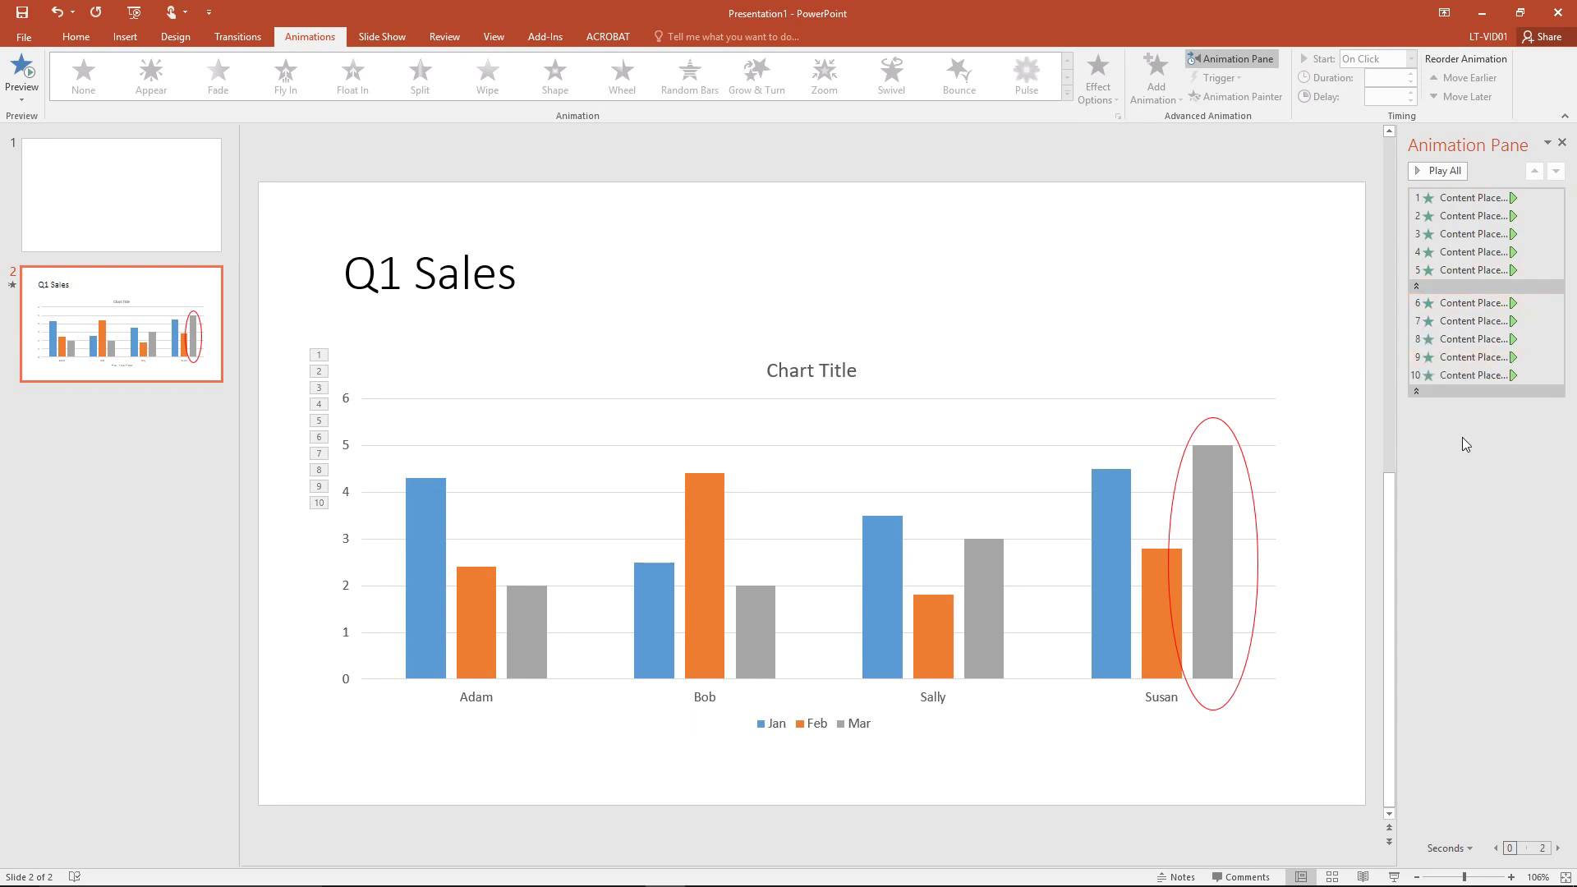
{"action": "left_click", "coordinate": [1449, 170]}
- Remove the duplicate chart animations 7 through 10 from the Animation Pane
{"action": "left_click", "coordinate": [1443, 320]}
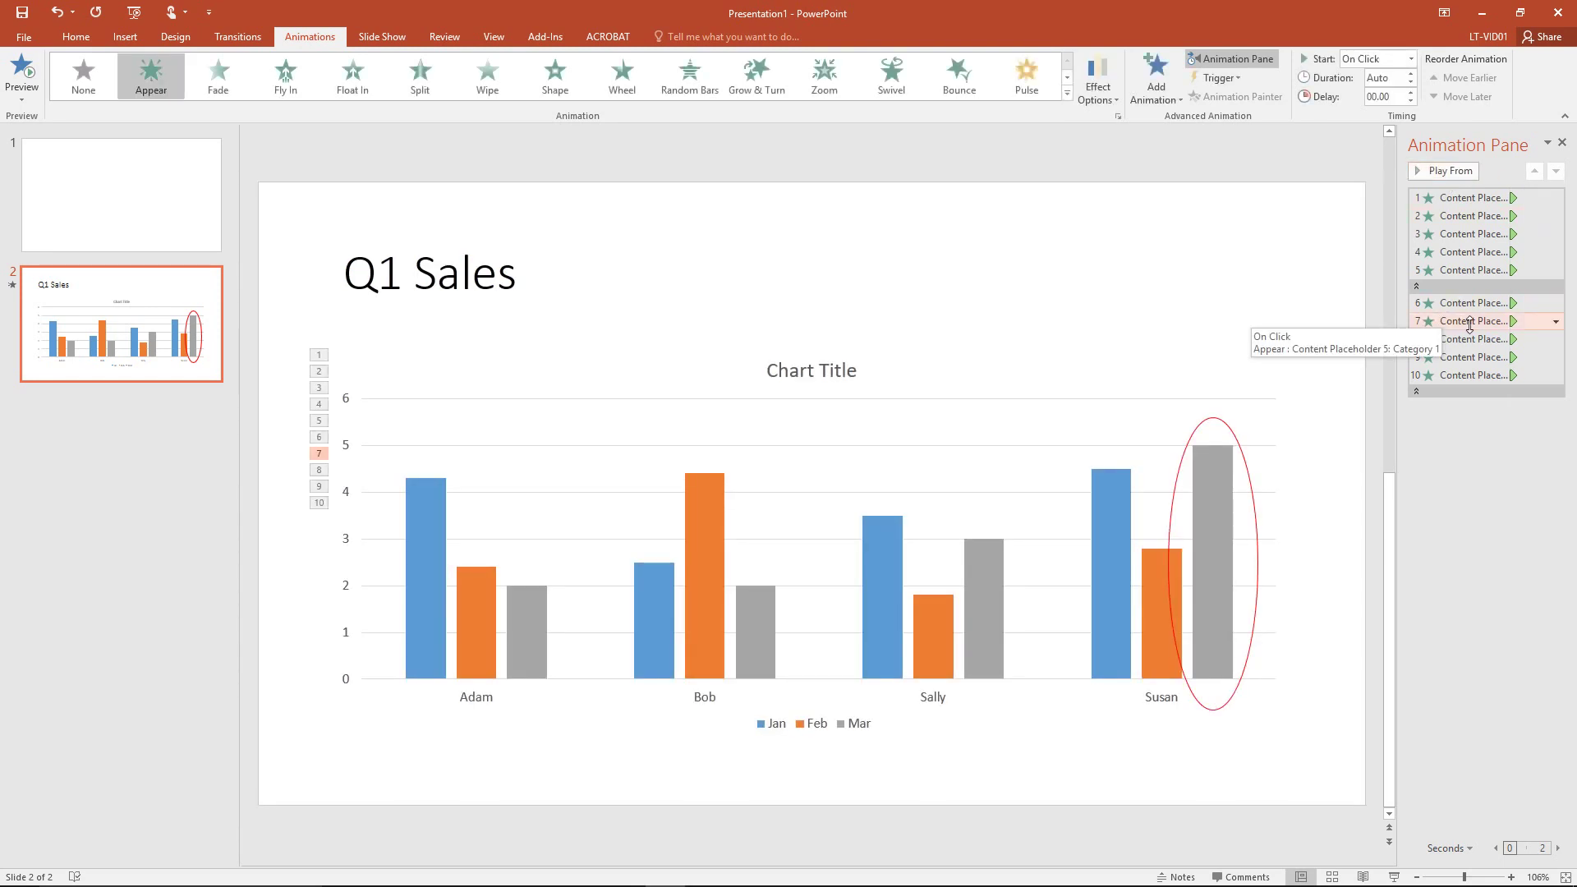
{"action": "right_click", "coordinate": [1467, 321]}
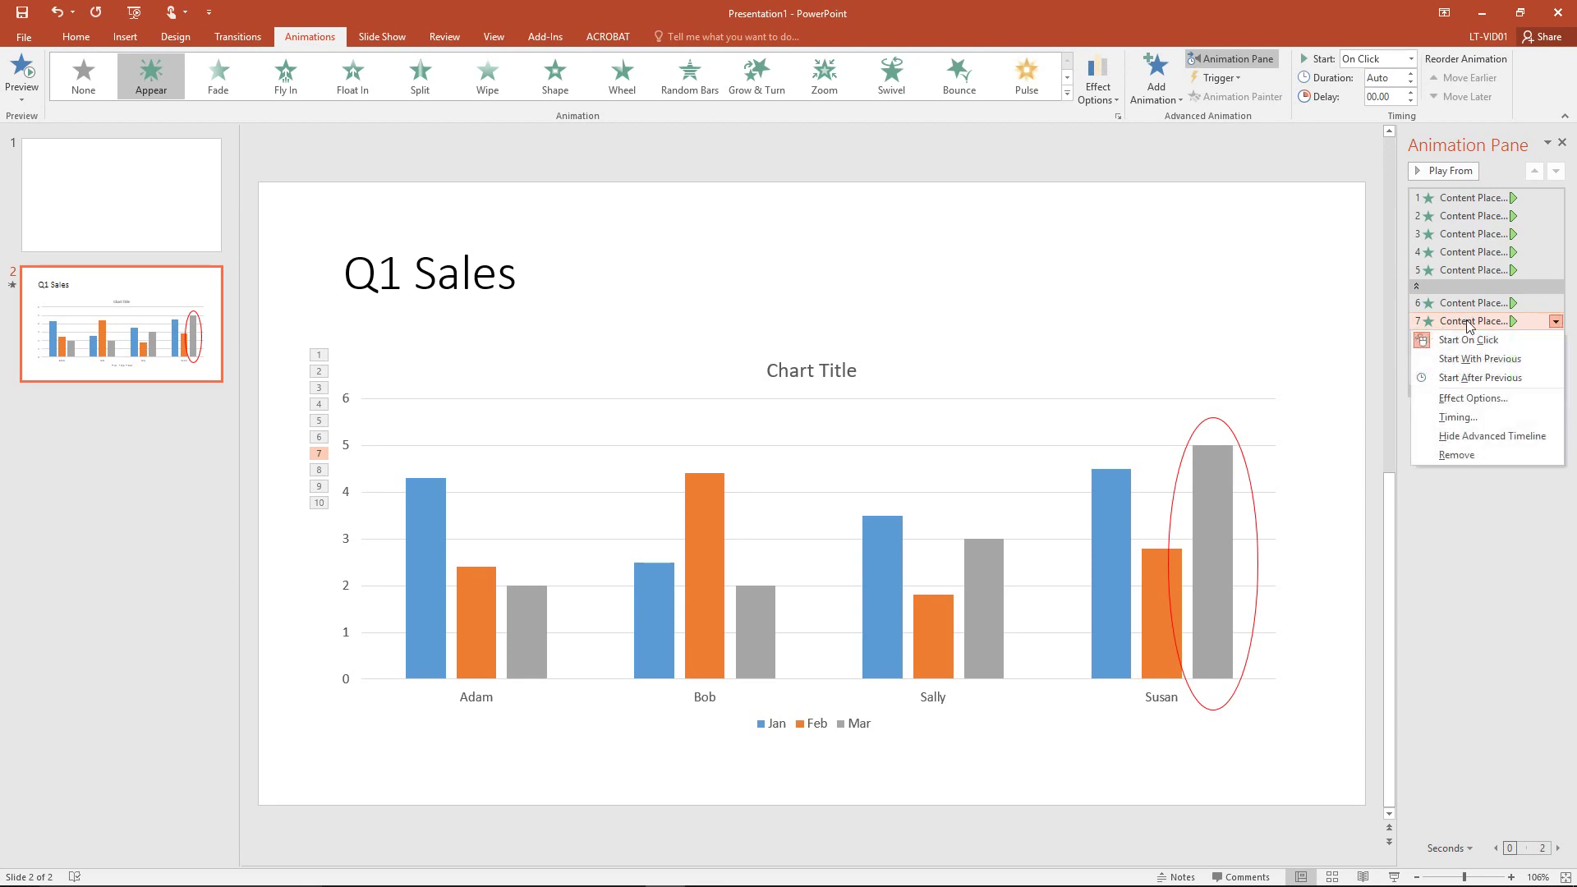
{"action": "left_click", "coordinate": [1478, 454]}
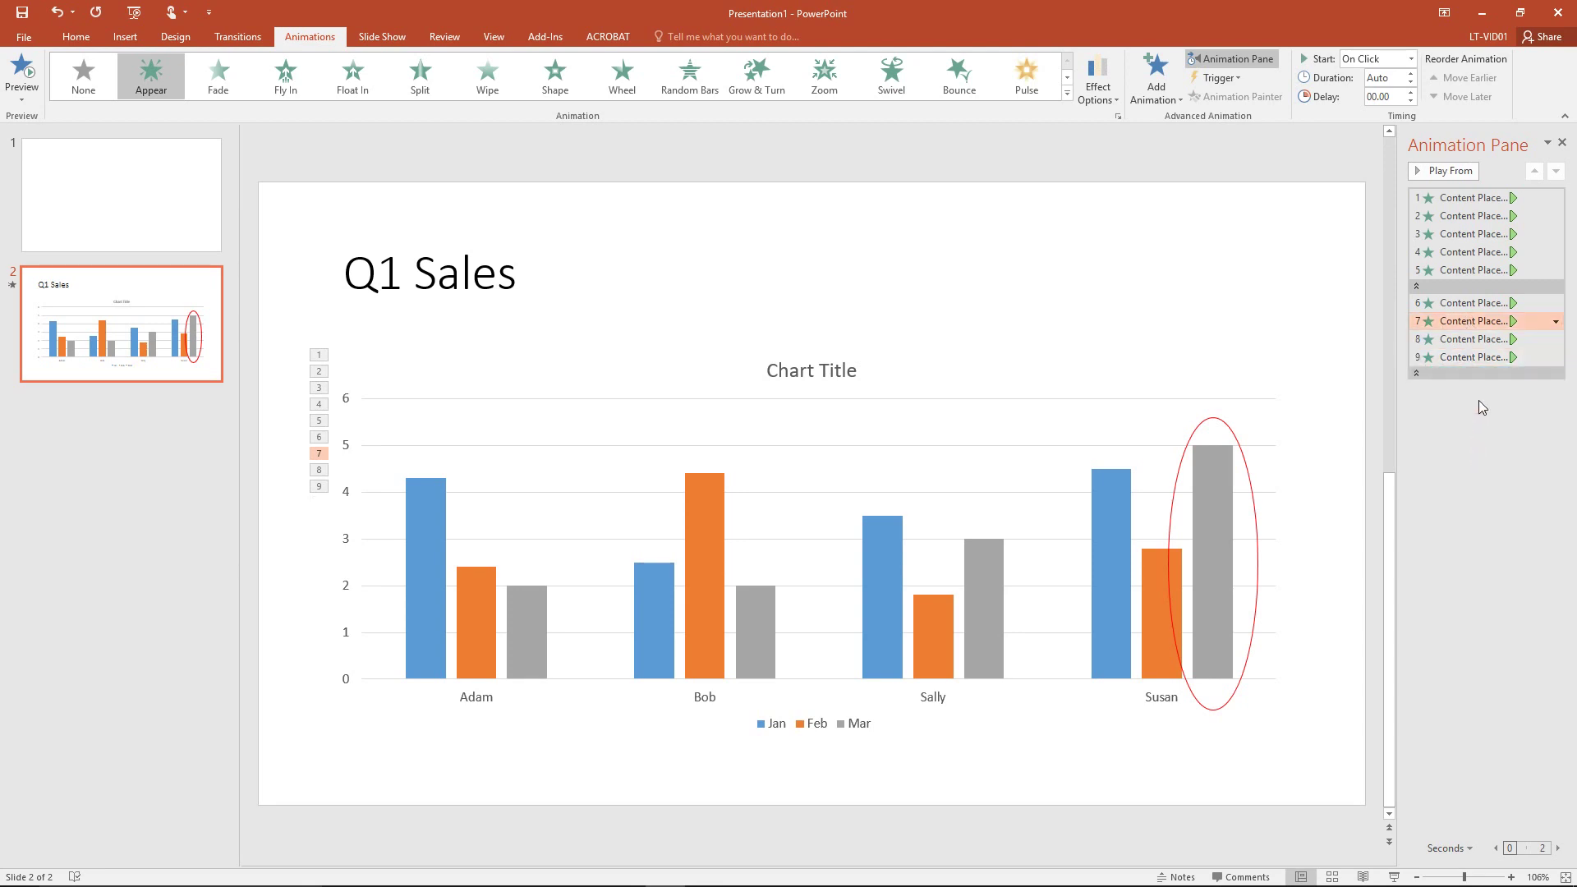
{"action": "right_click", "coordinate": [1473, 320]}
{"action": "left_click", "coordinate": [1468, 454]}
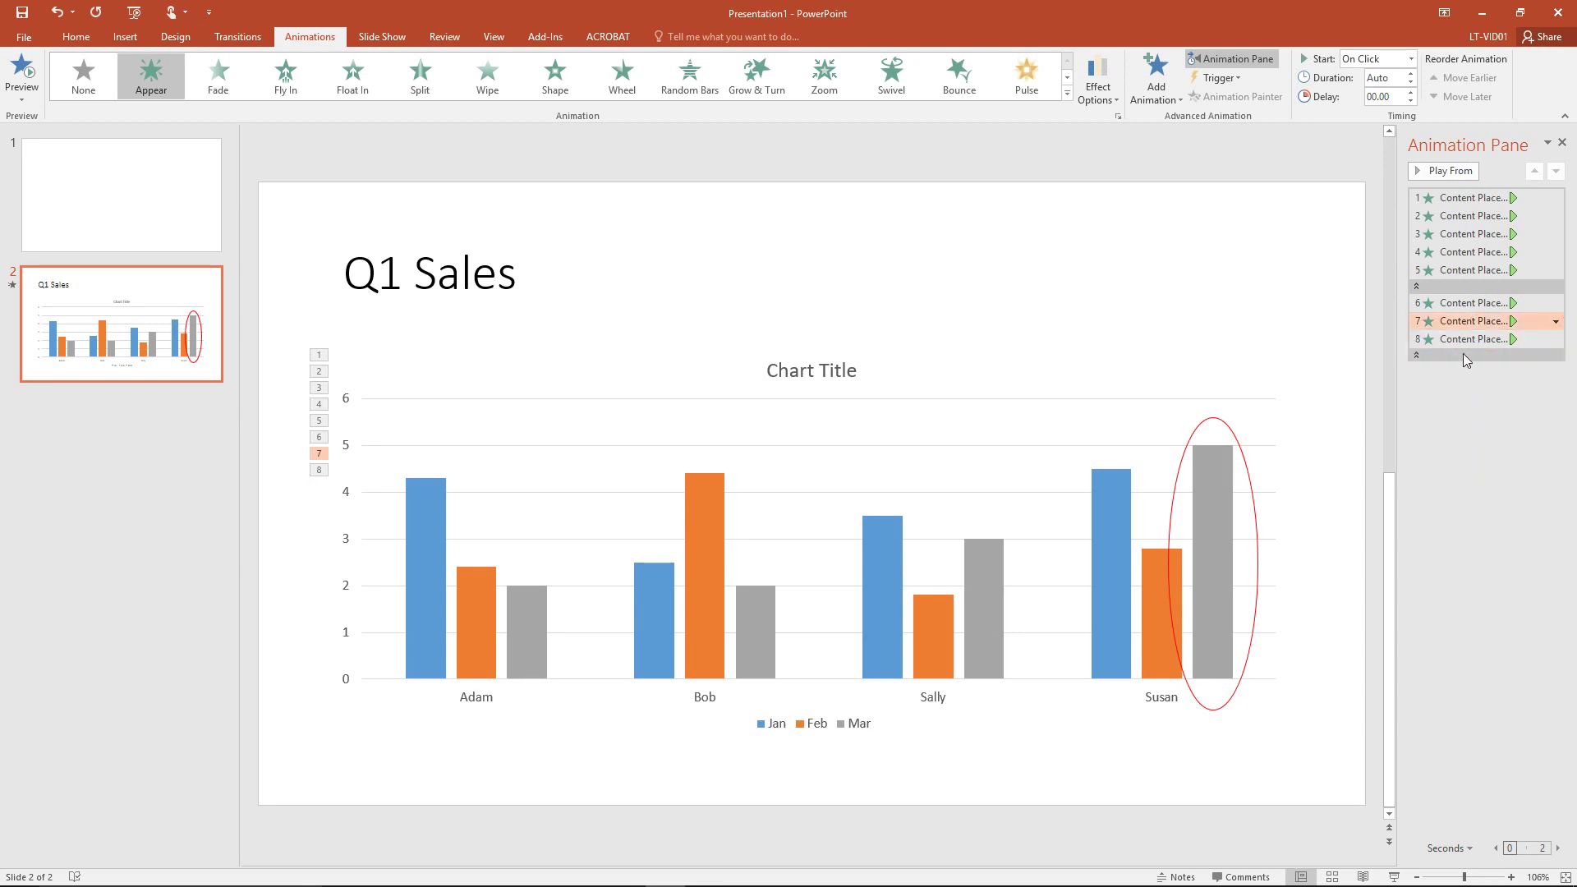
{"action": "right_click", "coordinate": [1460, 342]}
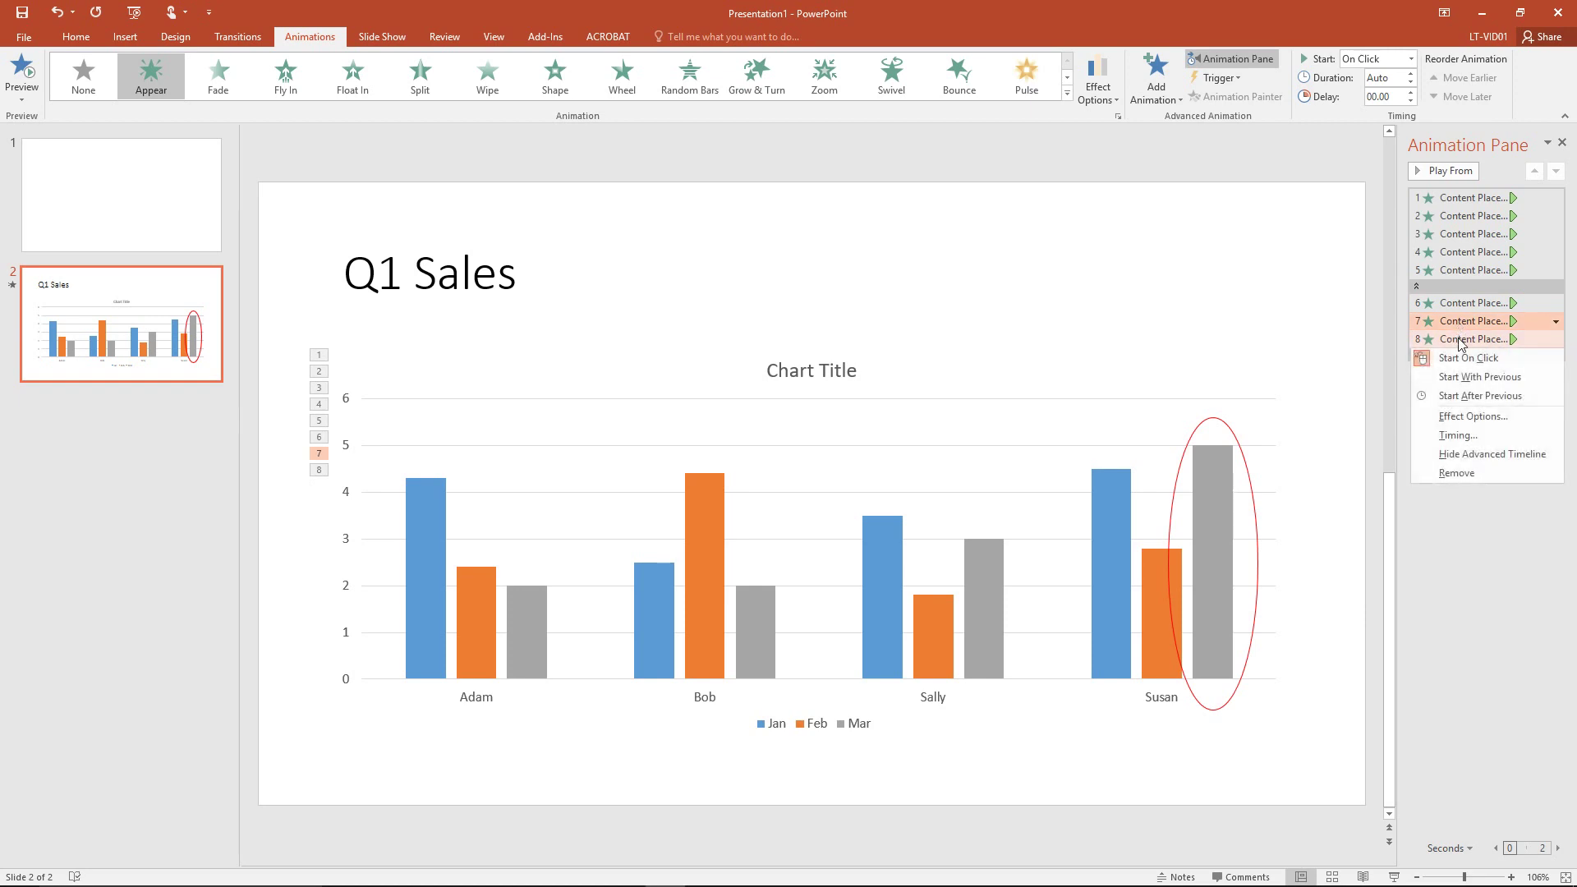
{"action": "left_click", "coordinate": [1473, 473]}
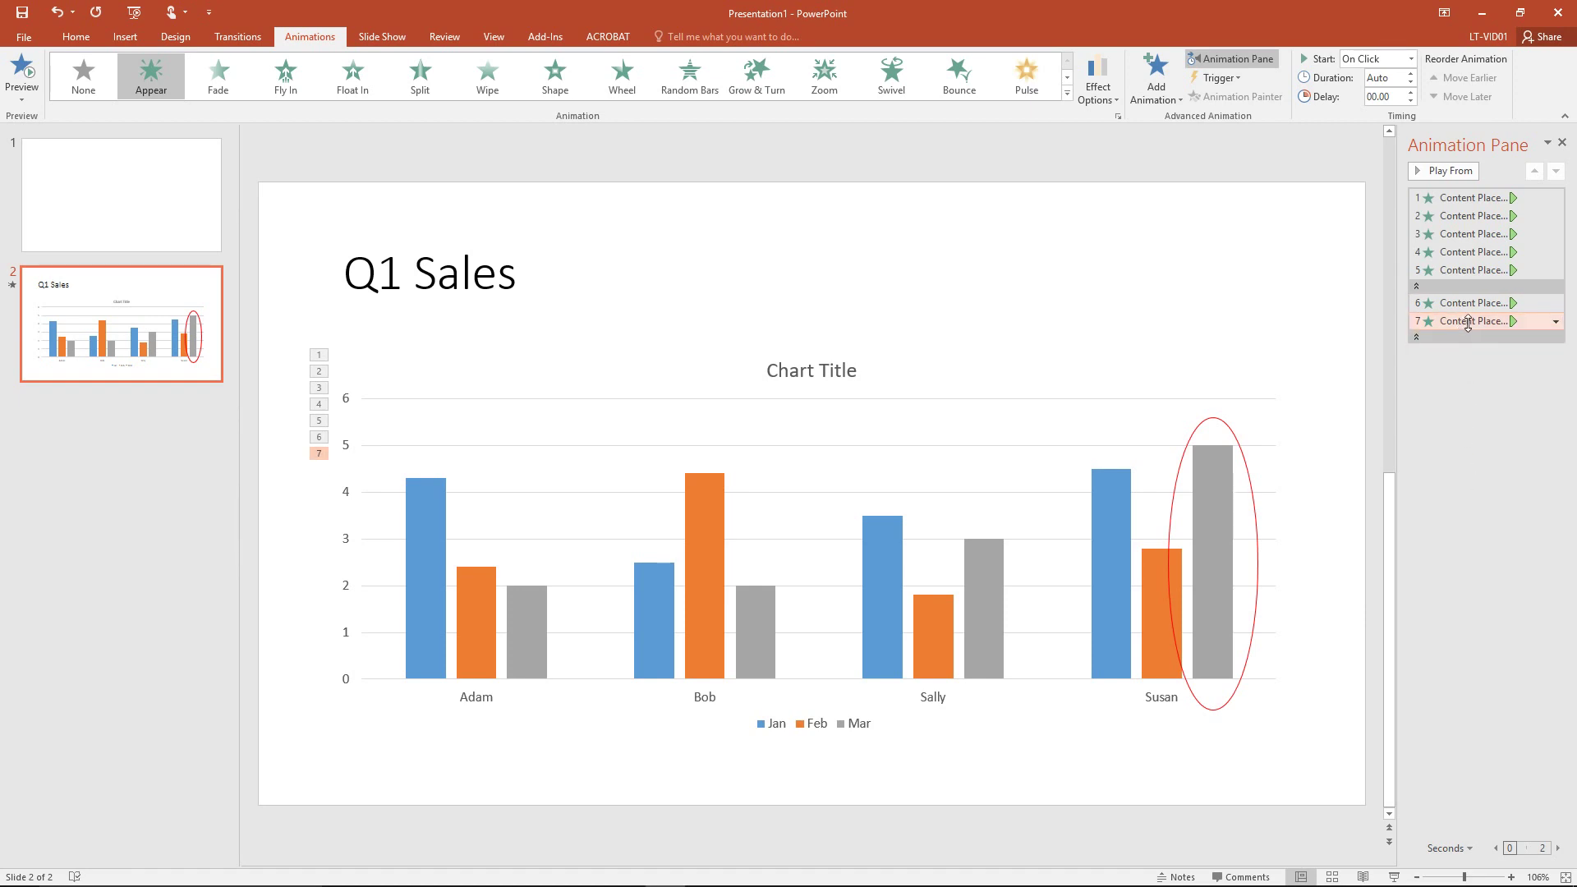
{"action": "right_click", "coordinate": [1470, 321]}
{"action": "left_click", "coordinate": [1483, 451]}
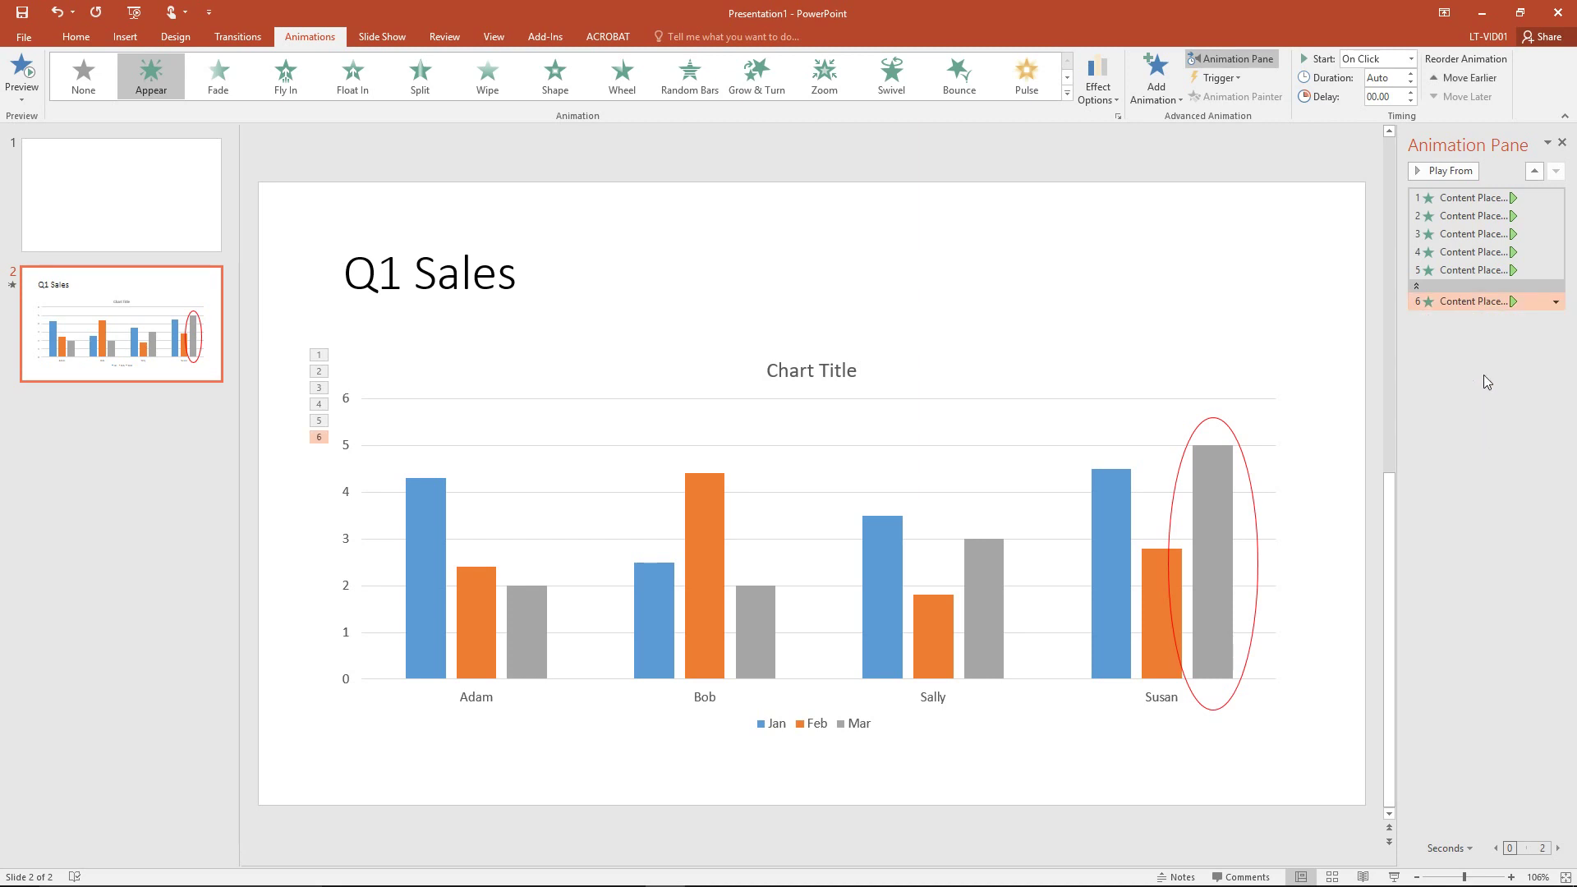
{"action": "mouse_move", "coordinate": [1462, 305]}
{"action": "left_mouse_down"}
{"action": "mouse_move", "coordinate": [1446, 179]}
{"action": "mouse_move", "coordinate": [1456, 325]}
{"action": "left_mouse_up"}
{"action": "right_click", "coordinate": [1454, 301]}
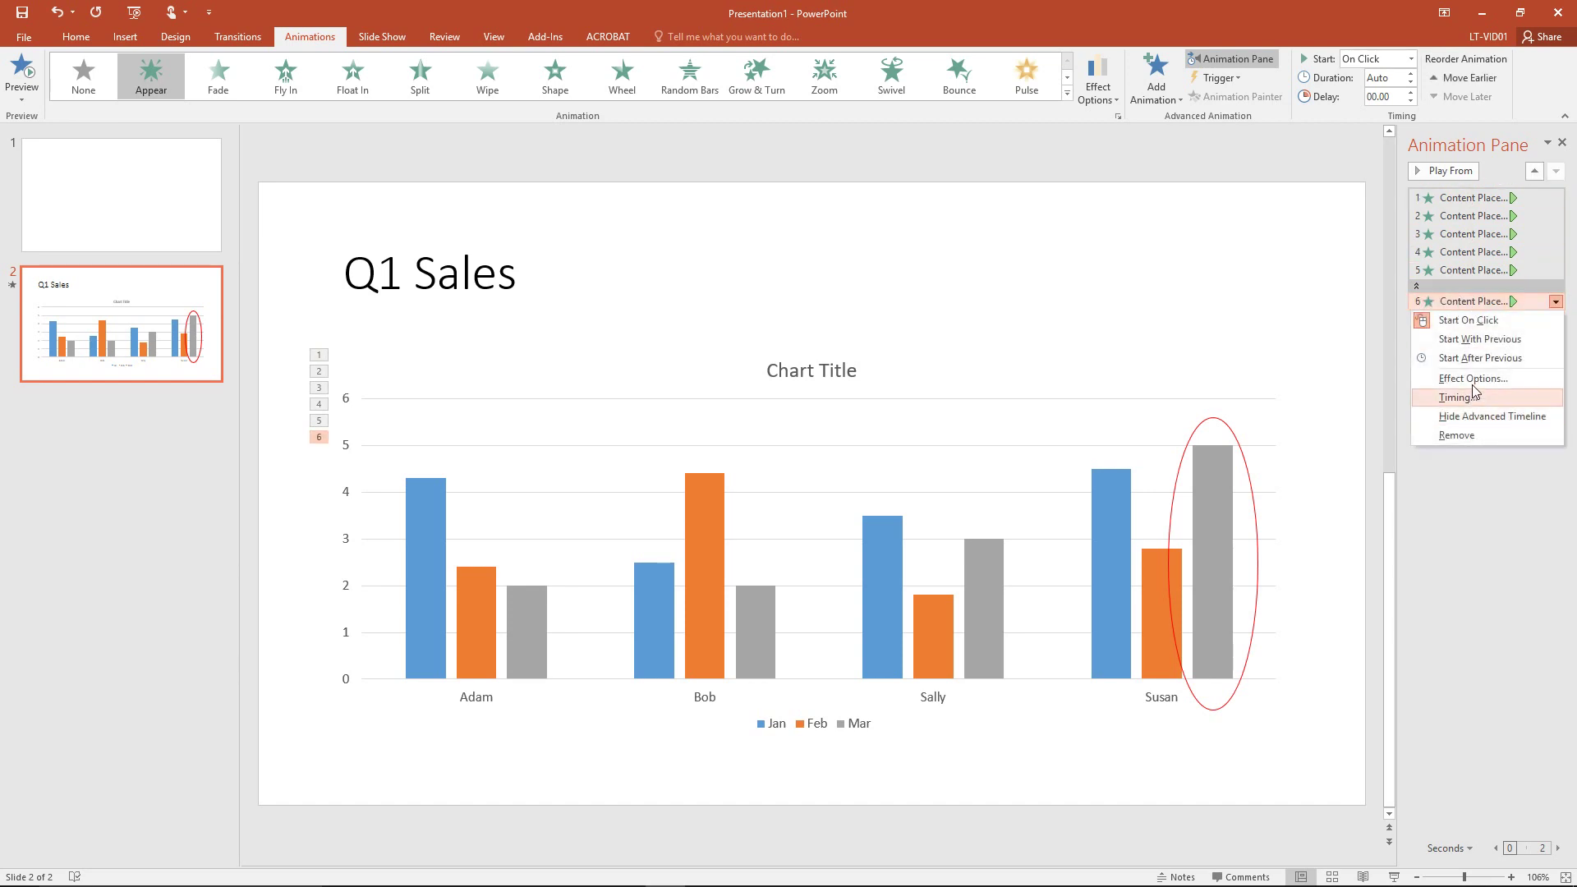
- Delete the leftover duplicate animation 6, then select the chart and browse Add Animation effects
{"action": "left_click", "coordinate": [1456, 435]}
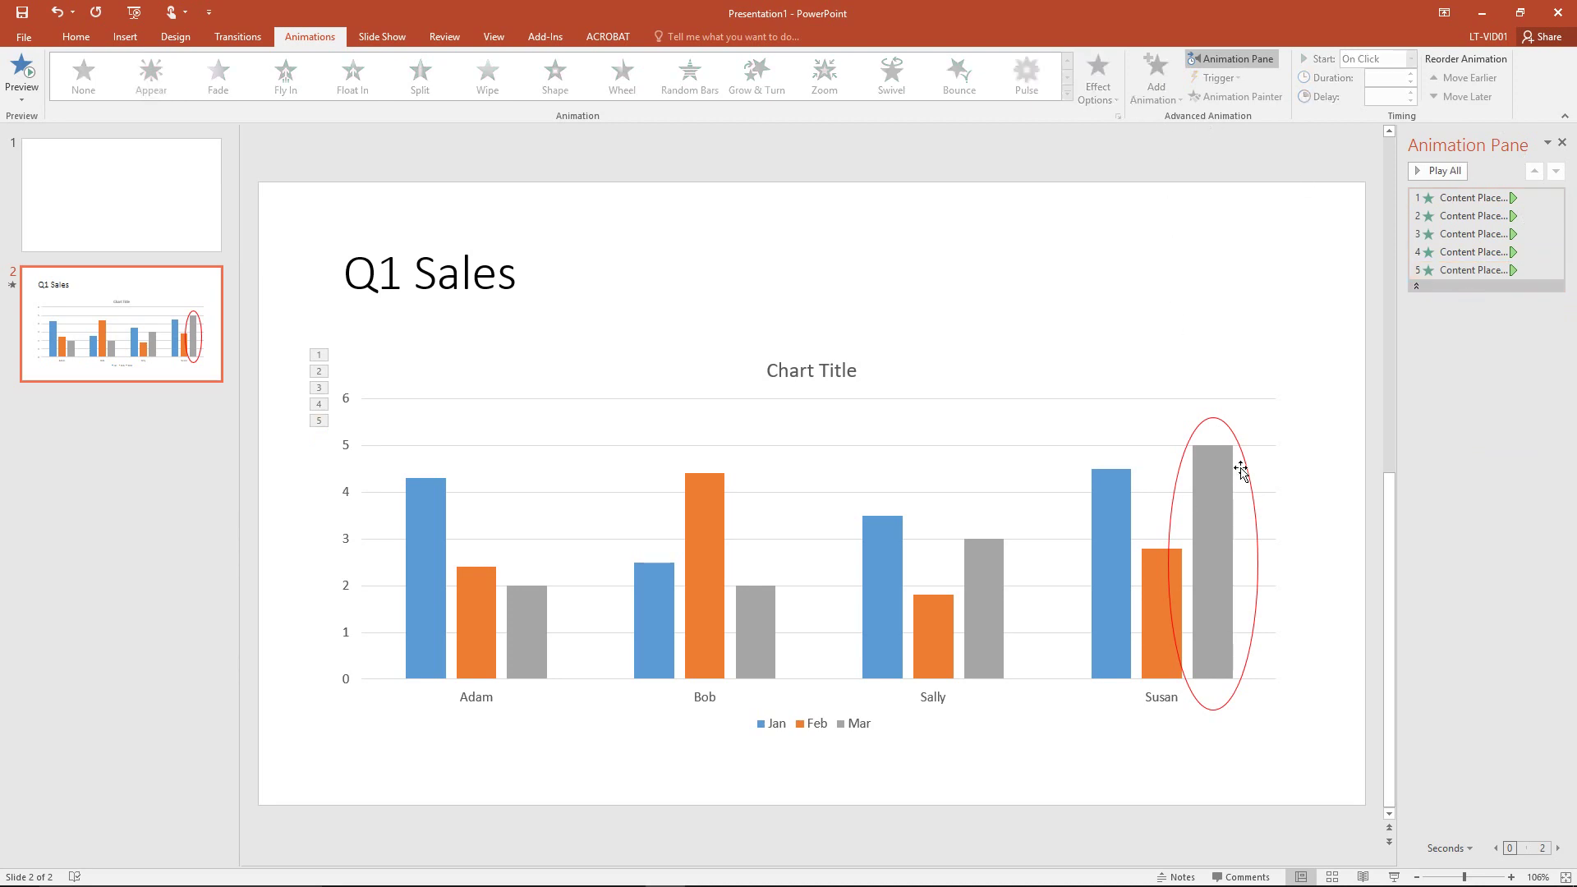
{"action": "left_click", "coordinate": [1216, 482]}
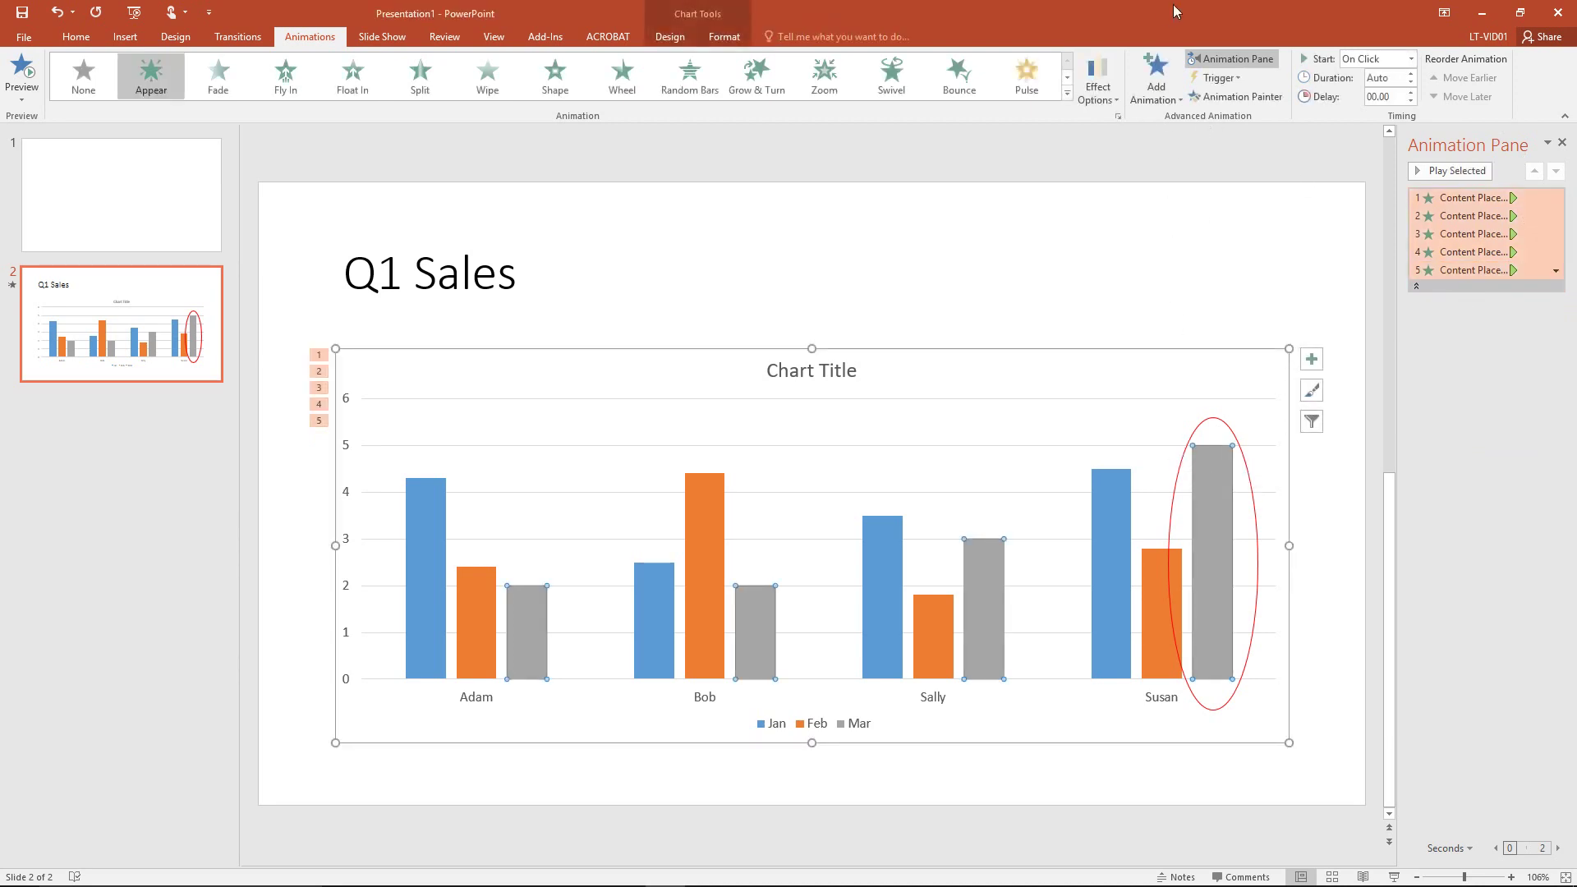
{"action": "left_click", "coordinate": [1159, 97]}
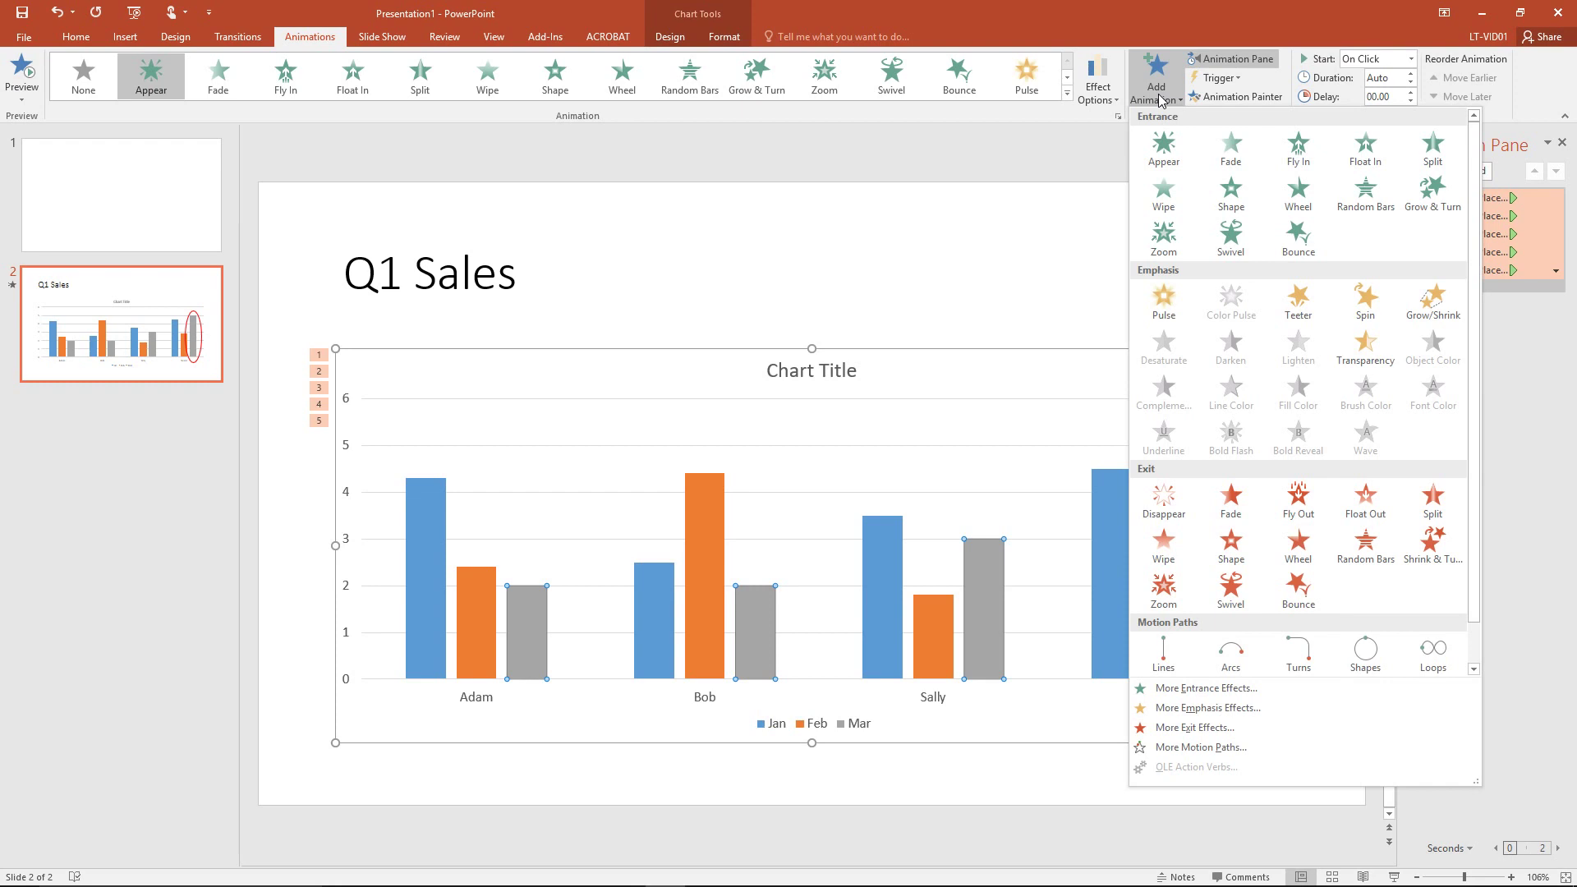
{"action": "left_click", "coordinate": [1070, 261]}
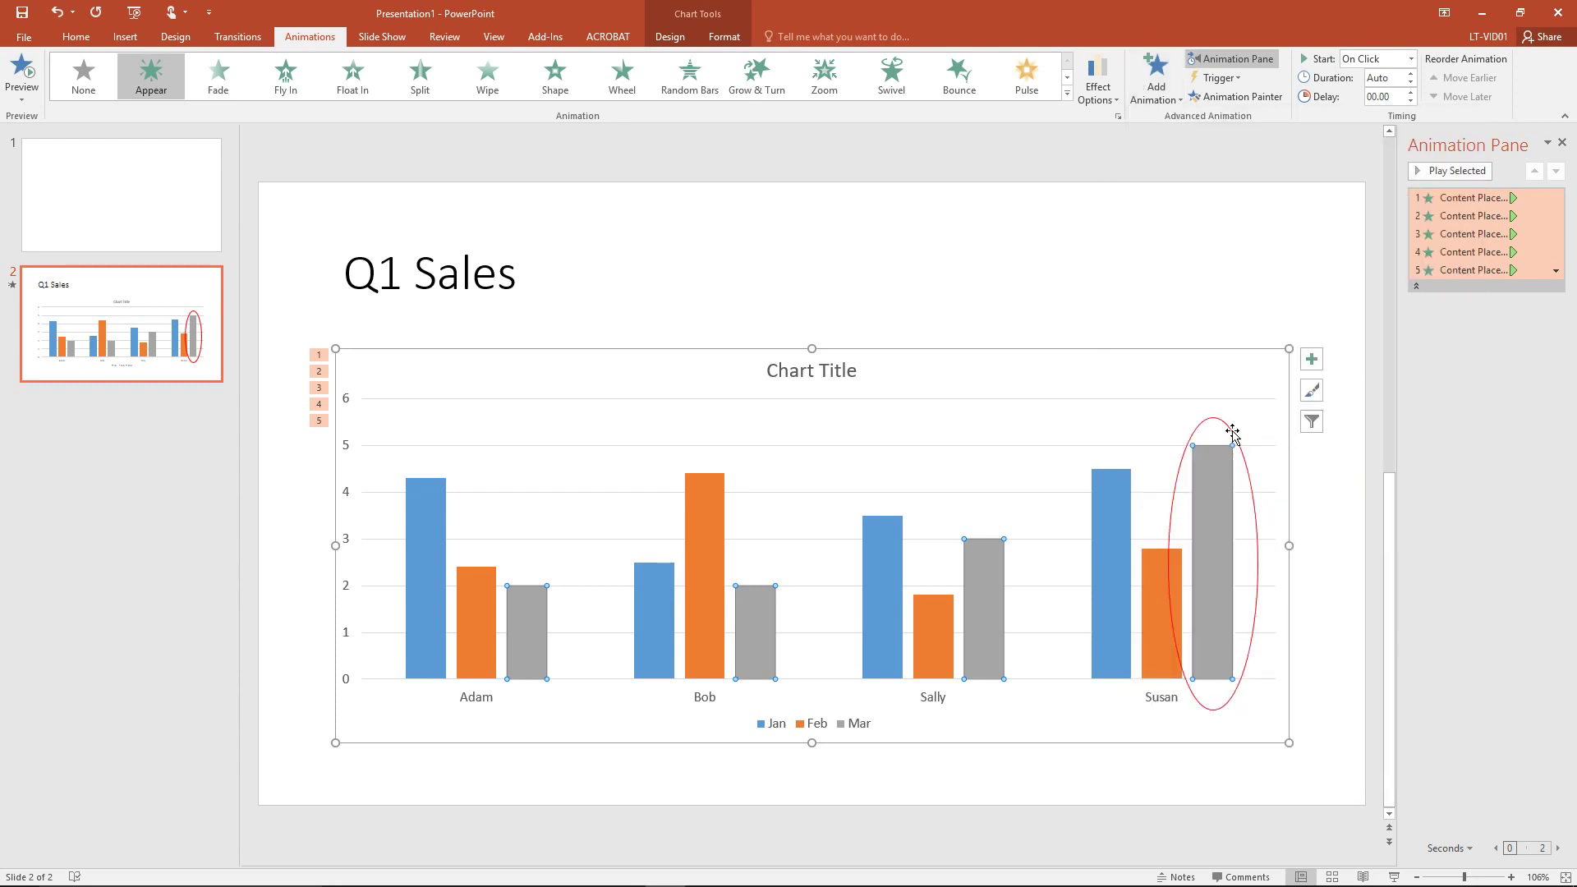
- Nudge the red oval slightly and add an Appear entrance effect, creating steps 6–10
{"action": "left_click", "coordinate": [1241, 435]}
{"action": "mouse_move", "coordinate": [1241, 434]}
{"action": "left_mouse_down"}
{"action": "mouse_move", "coordinate": [1270, 344]}
{"action": "mouse_move", "coordinate": [1242, 257]}
{"action": "mouse_move", "coordinate": [1239, 427]}
{"action": "left_mouse_up"}
{"action": "left_click", "coordinate": [1235, 431]}
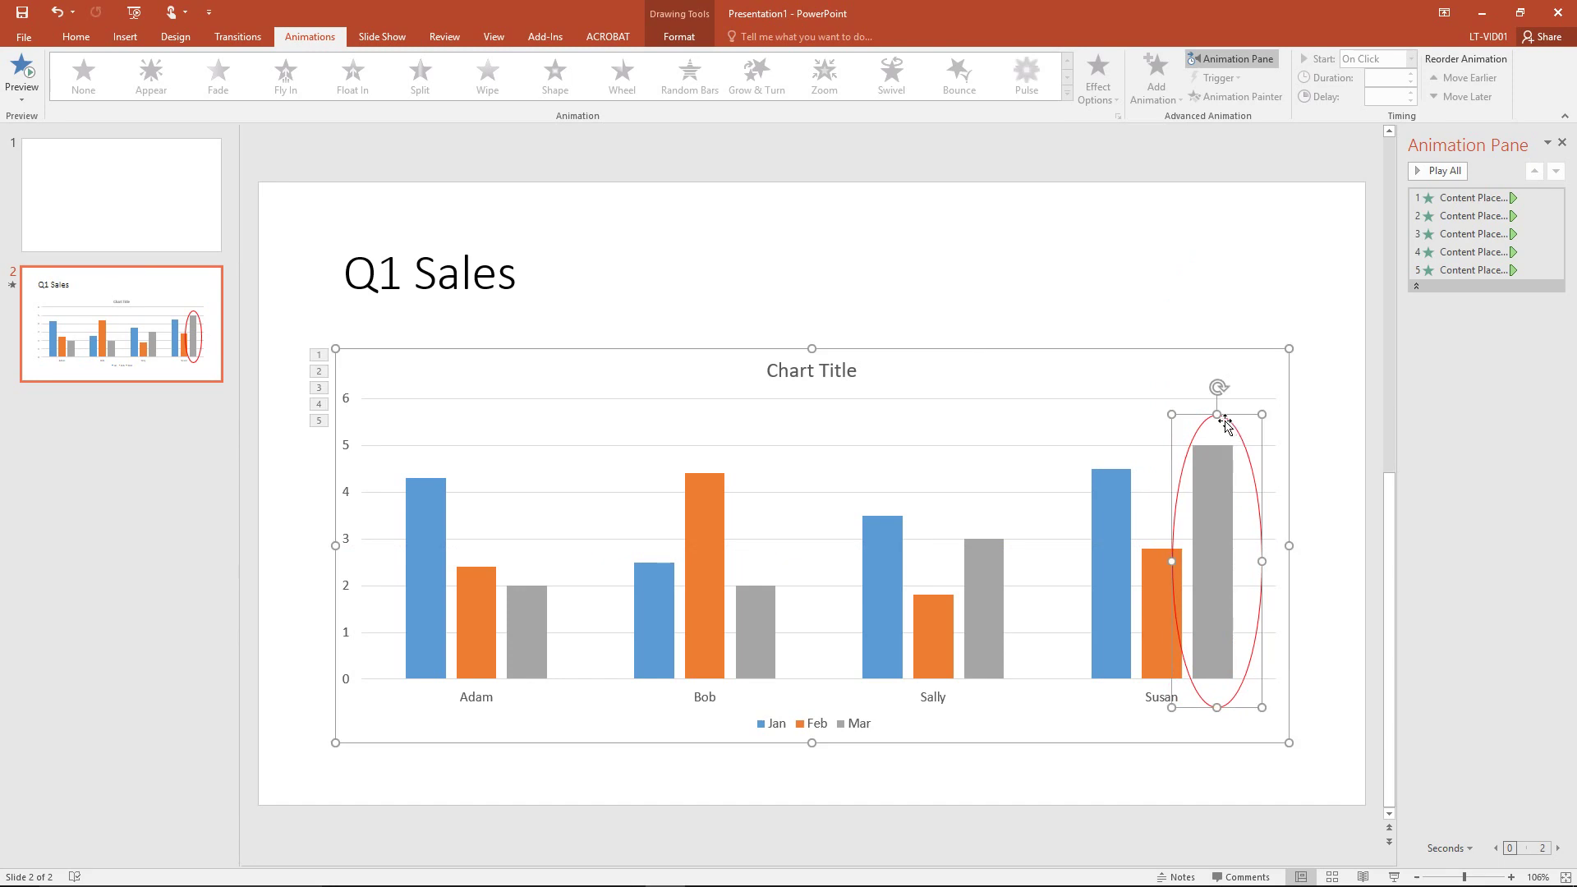
{"action": "right_click", "coordinate": [1224, 422]}
{"action": "key", "text": "Escape"}
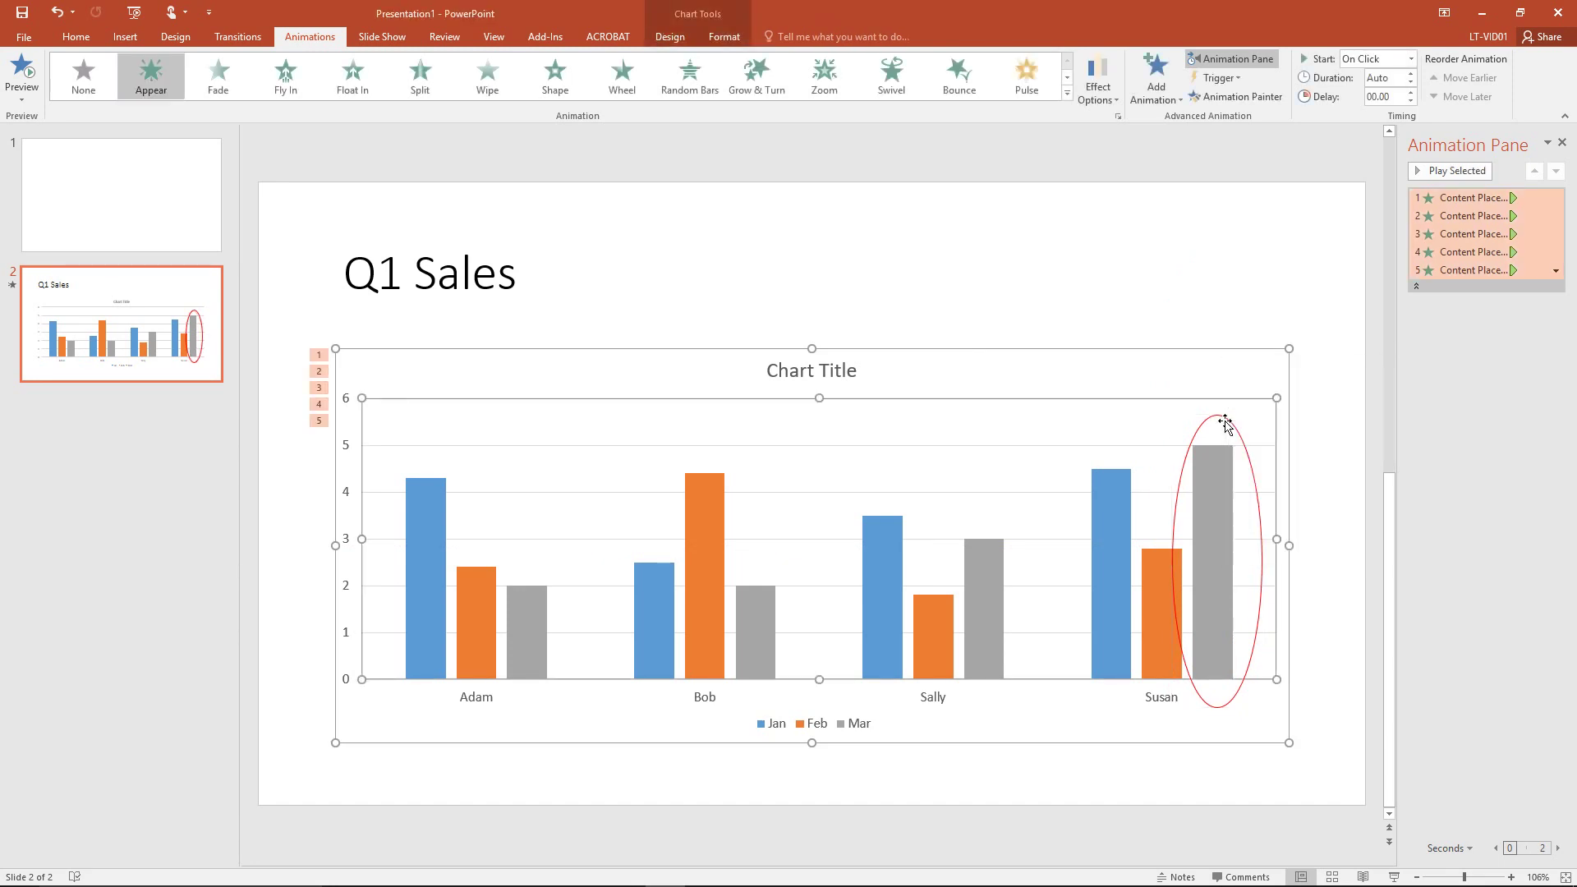
{"action": "left_click", "coordinate": [1168, 98]}
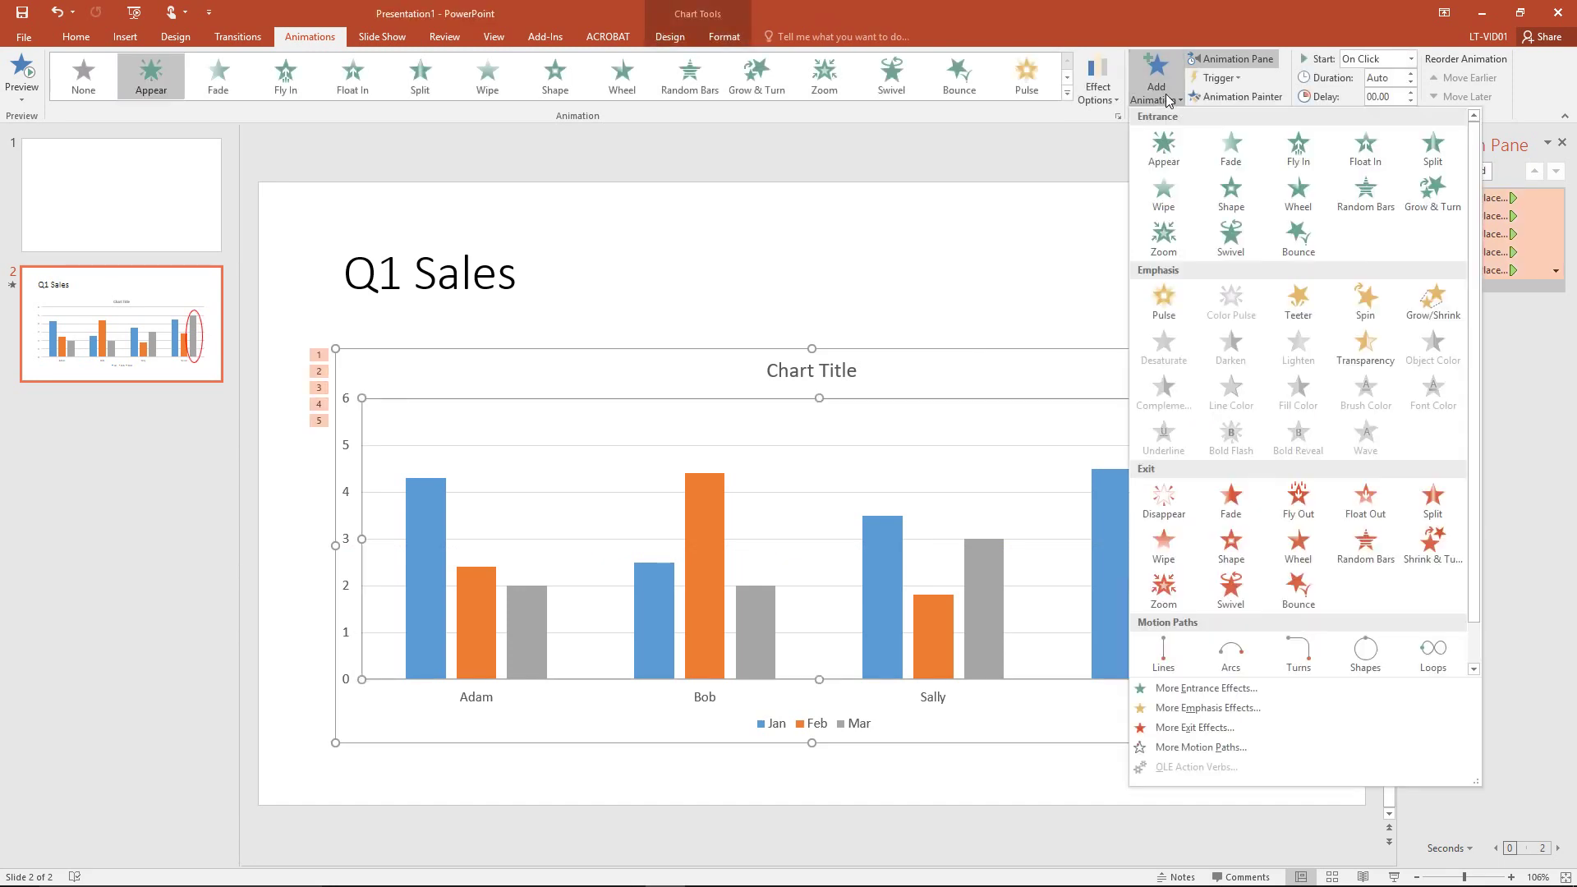
{"action": "left_click", "coordinate": [1159, 153]}
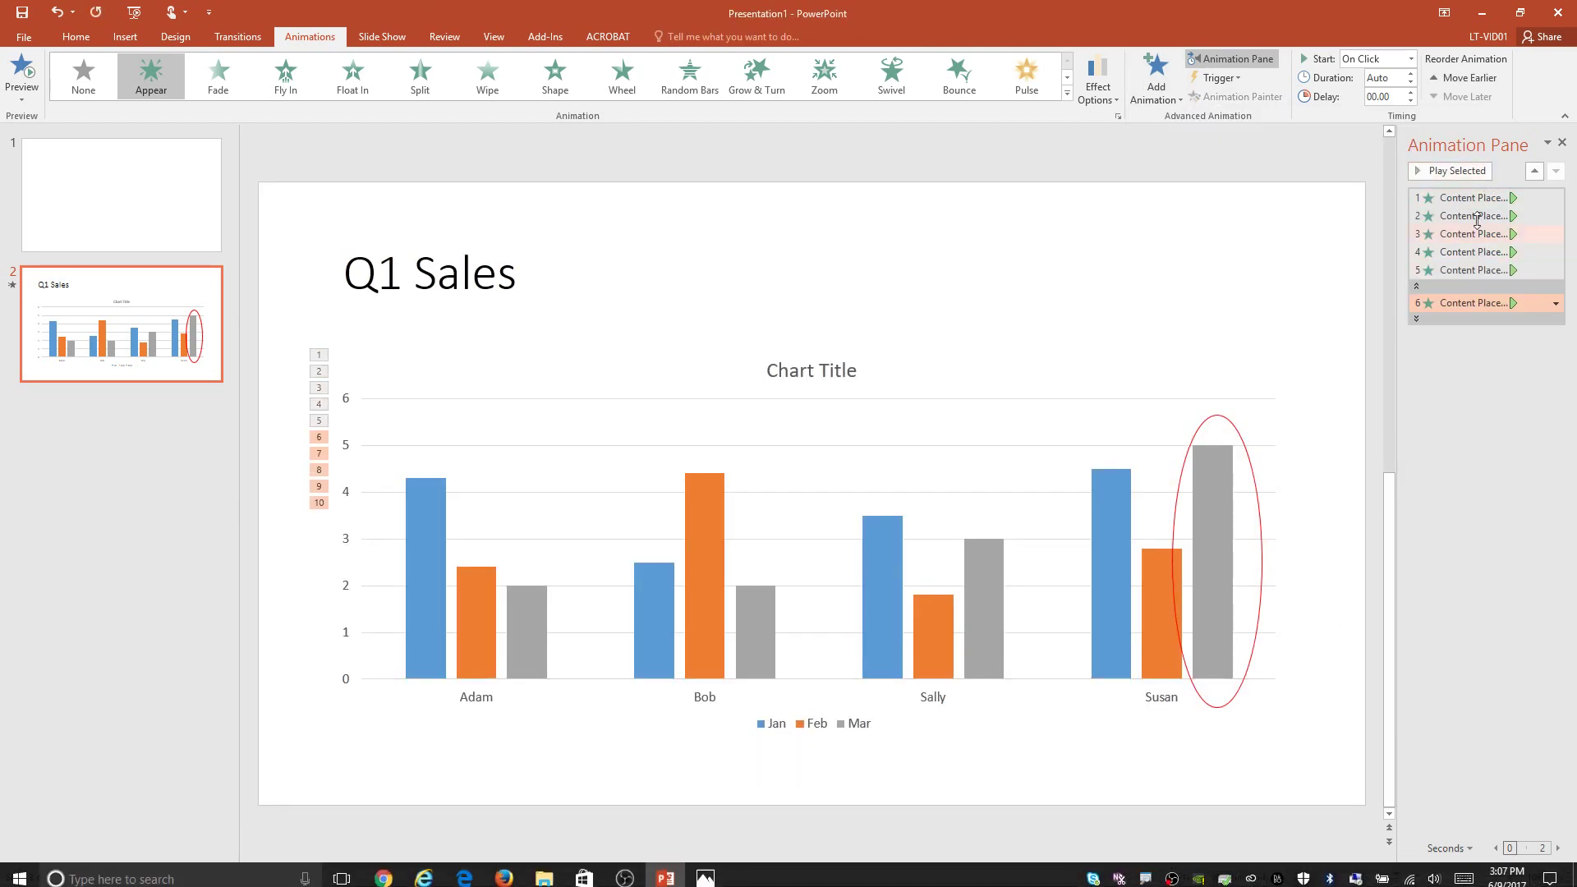
{"action": "left_click", "coordinate": [1470, 173]}
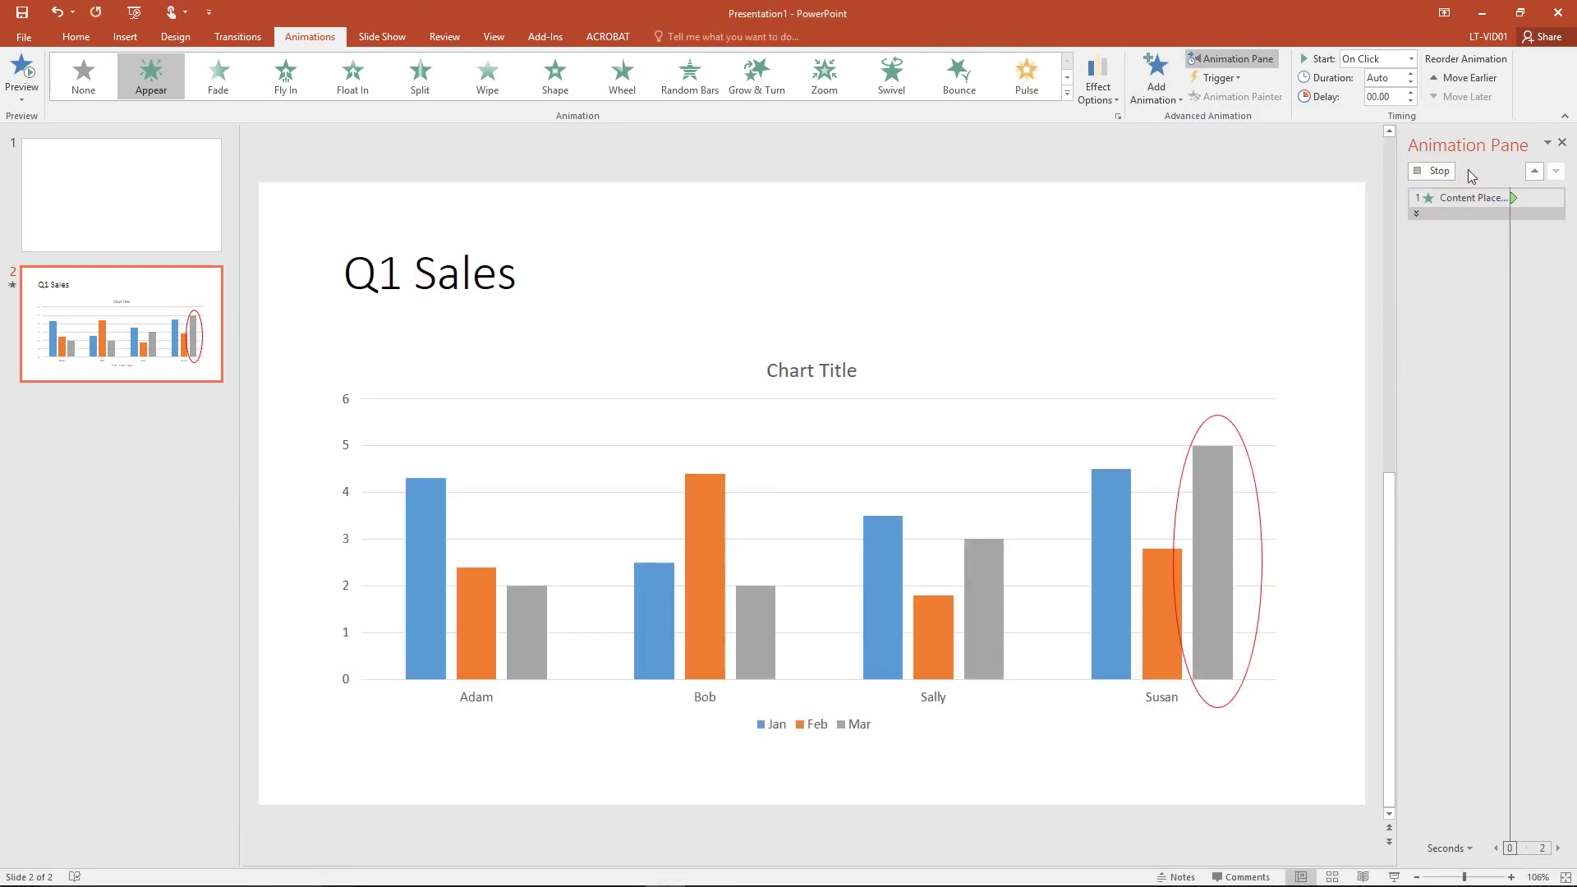
{"action": "left_click", "coordinate": [1393, 876]}
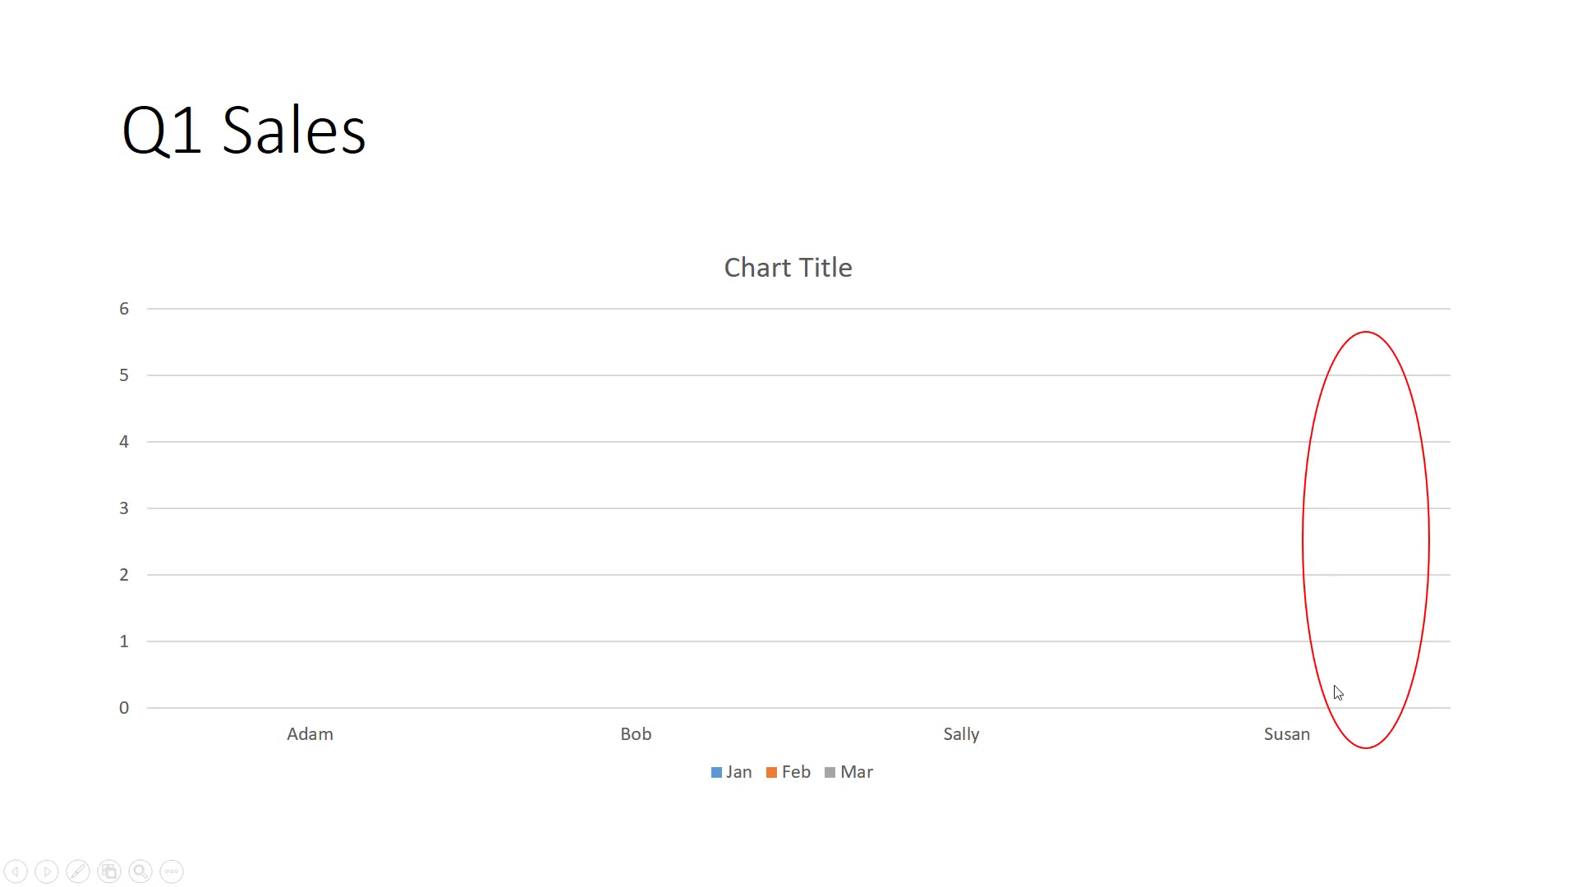
{"action": "left_click", "coordinate": [1197, 668]}
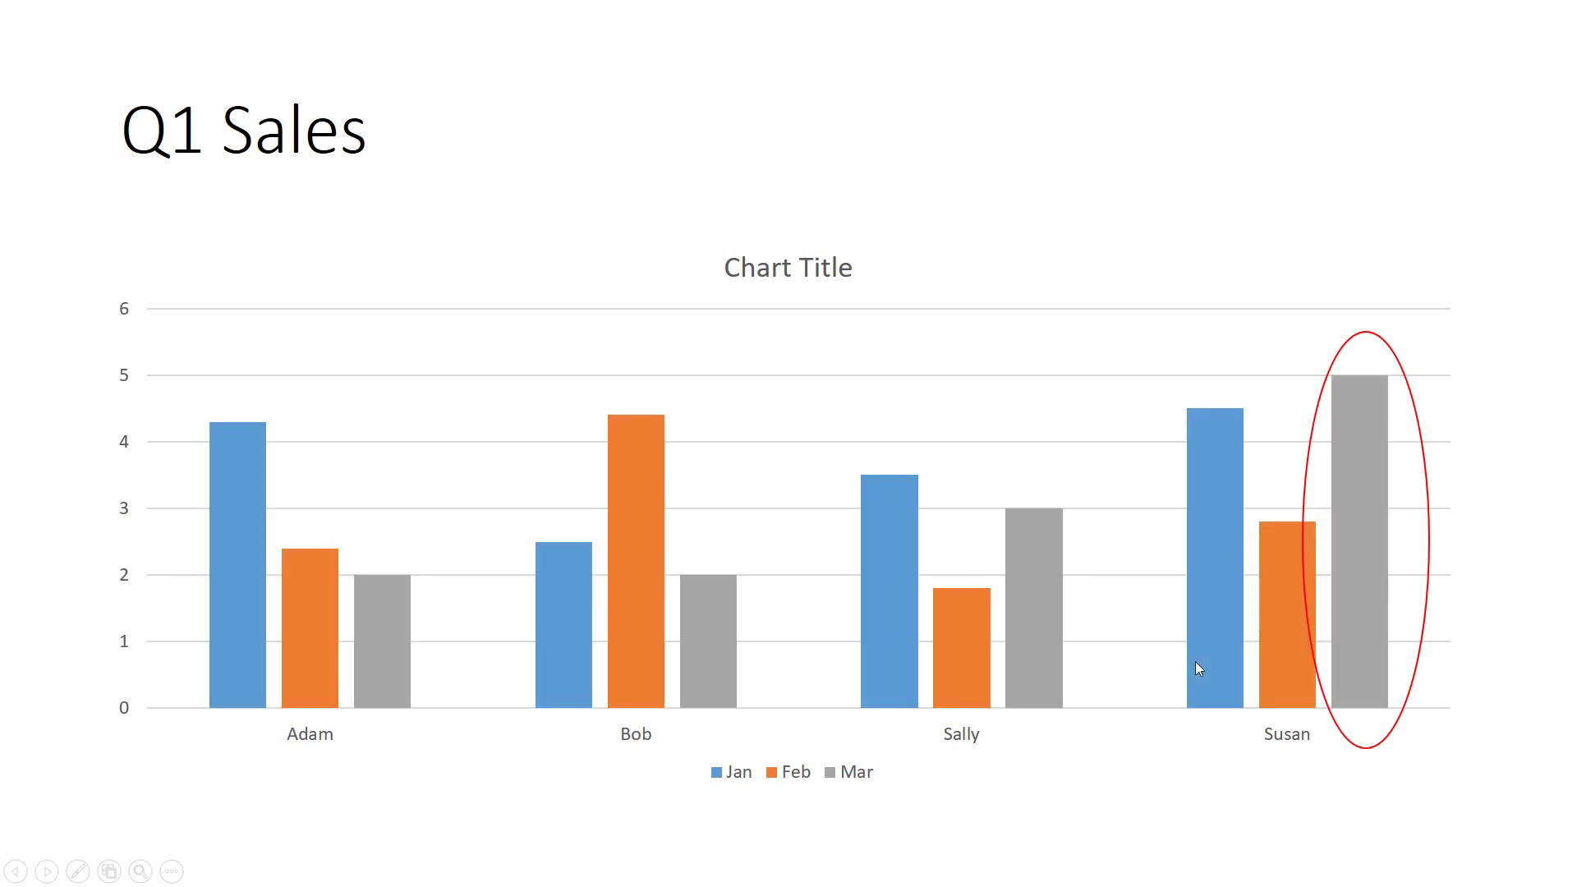
{"action": "key", "text": "Escape"}
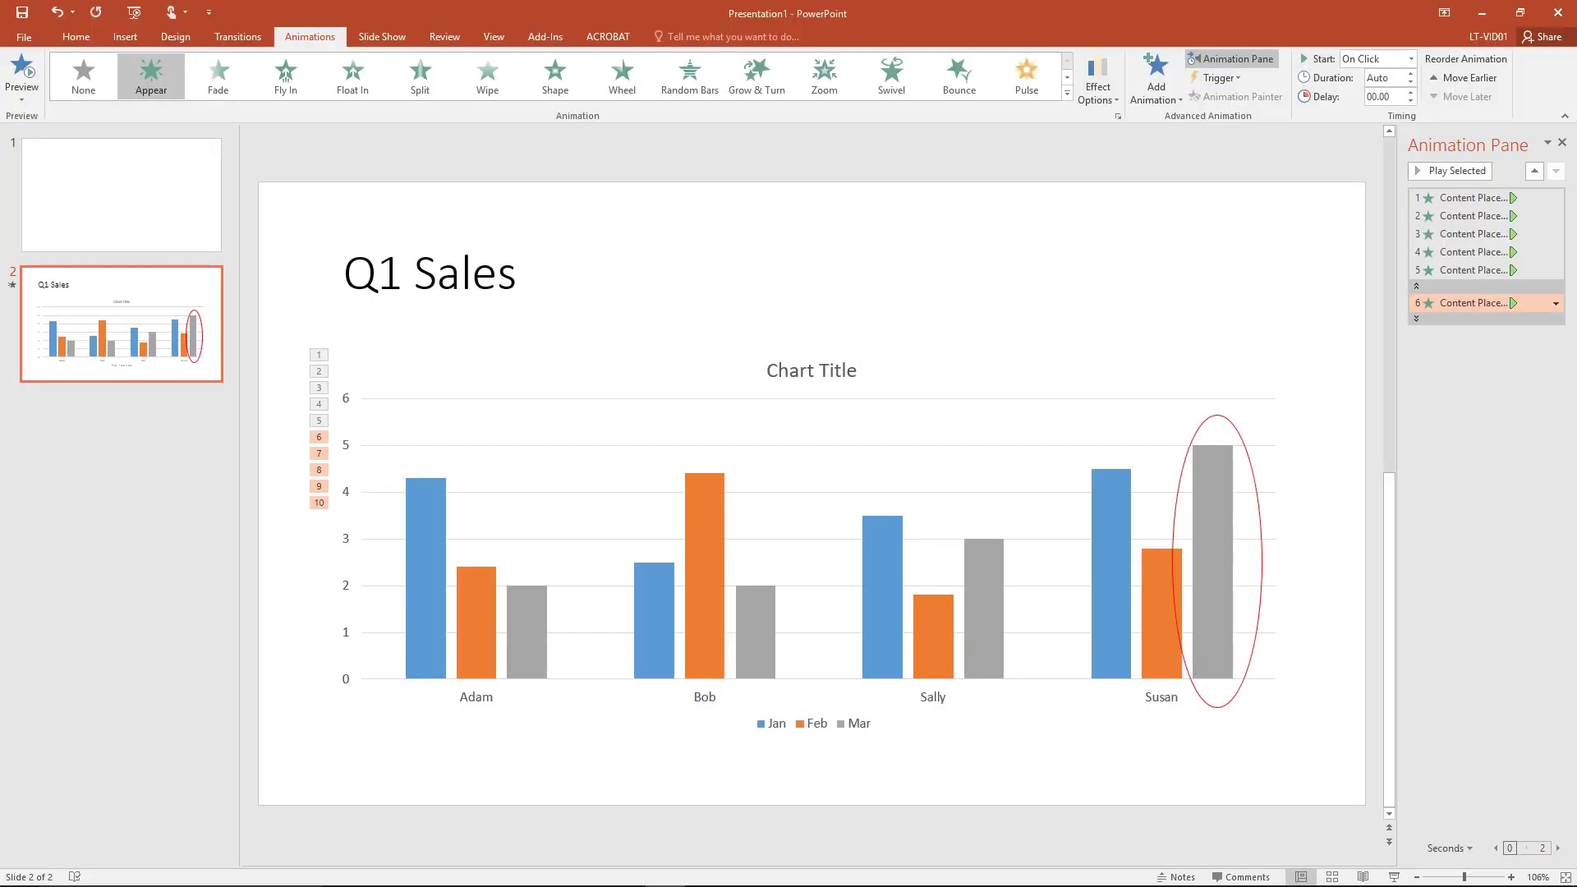
- Reposition the red oval beside Susan's March bar, undoing an accidental chart move
{"action": "left_click", "coordinate": [1257, 493]}
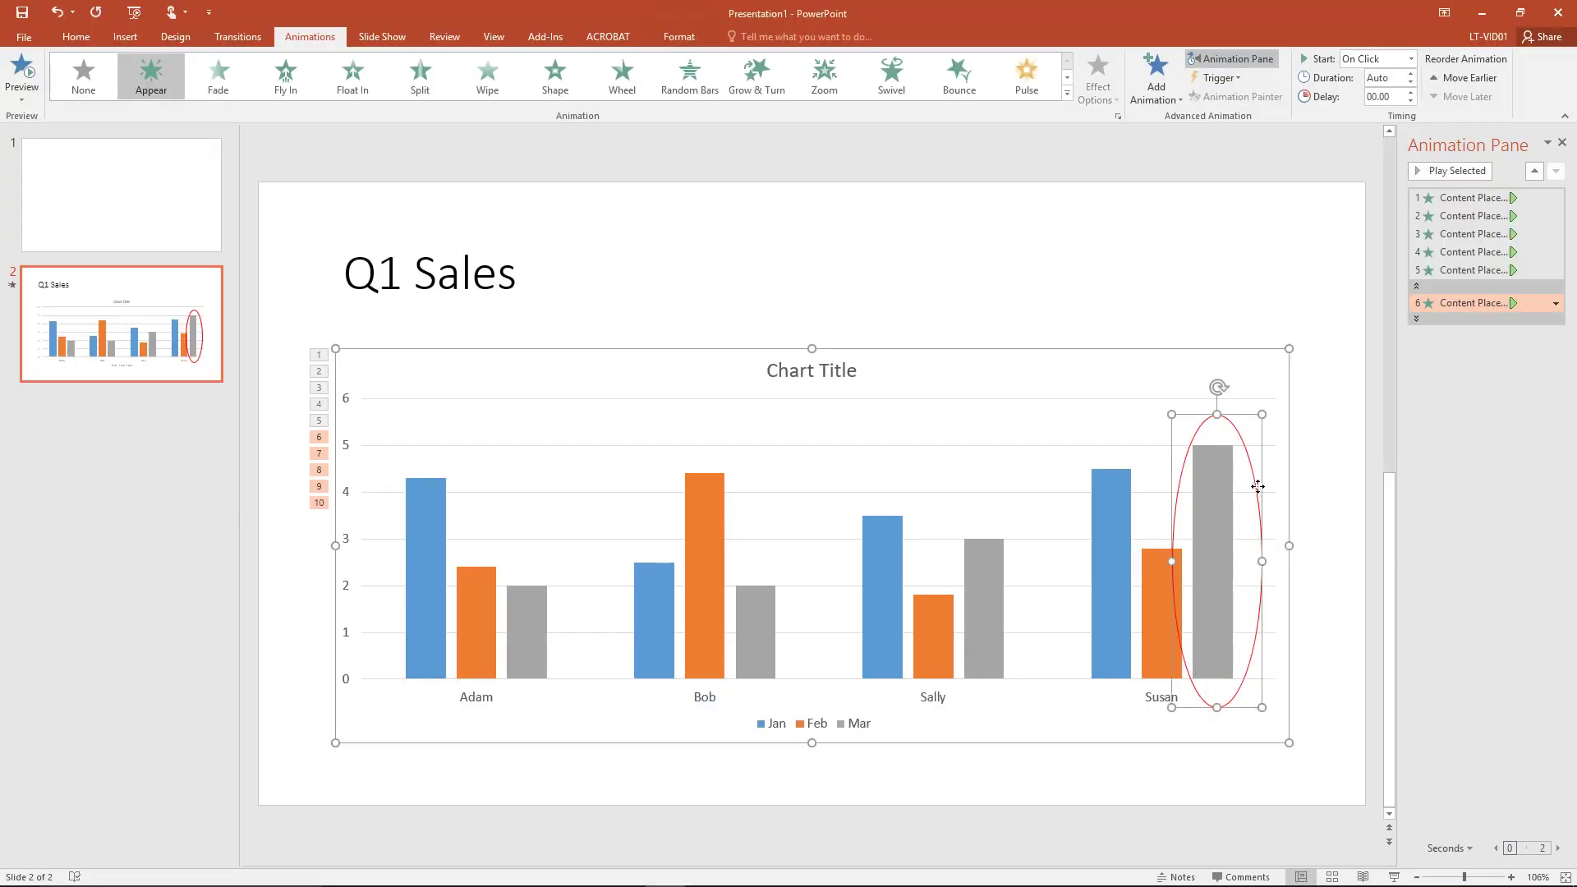
{"action": "key", "text": "Escape"}
{"action": "left_click", "coordinate": [1249, 419]}
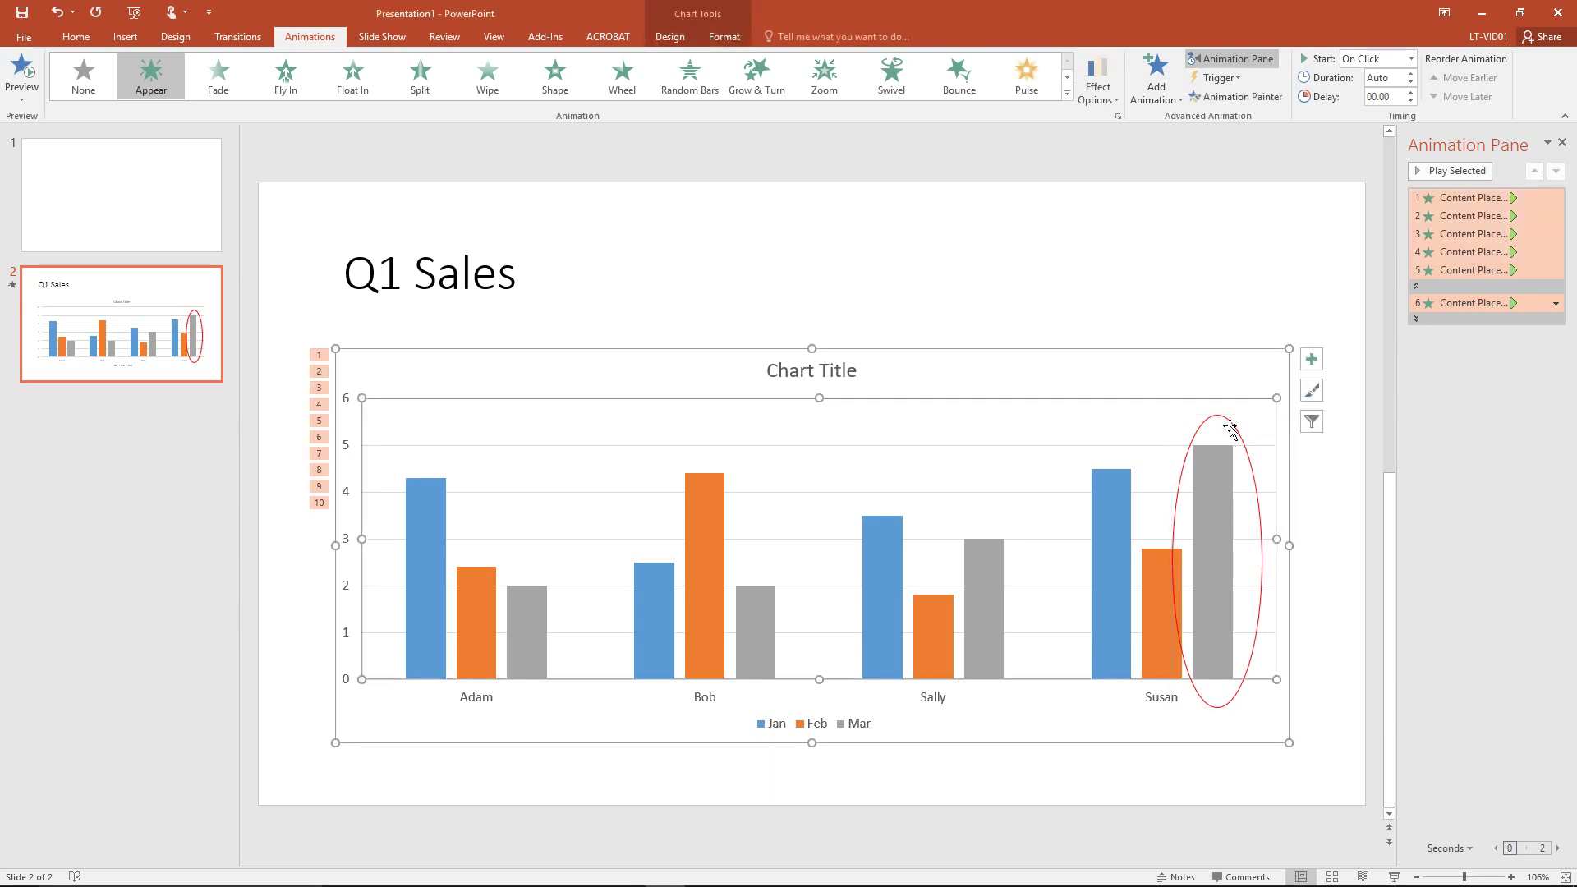
{"action": "left_click", "coordinate": [1229, 416]}
{"action": "left_click_drag", "start_coordinate": [1230, 415], "coordinate": [1330, 217]}
{"action": "key", "text": "Escape"}
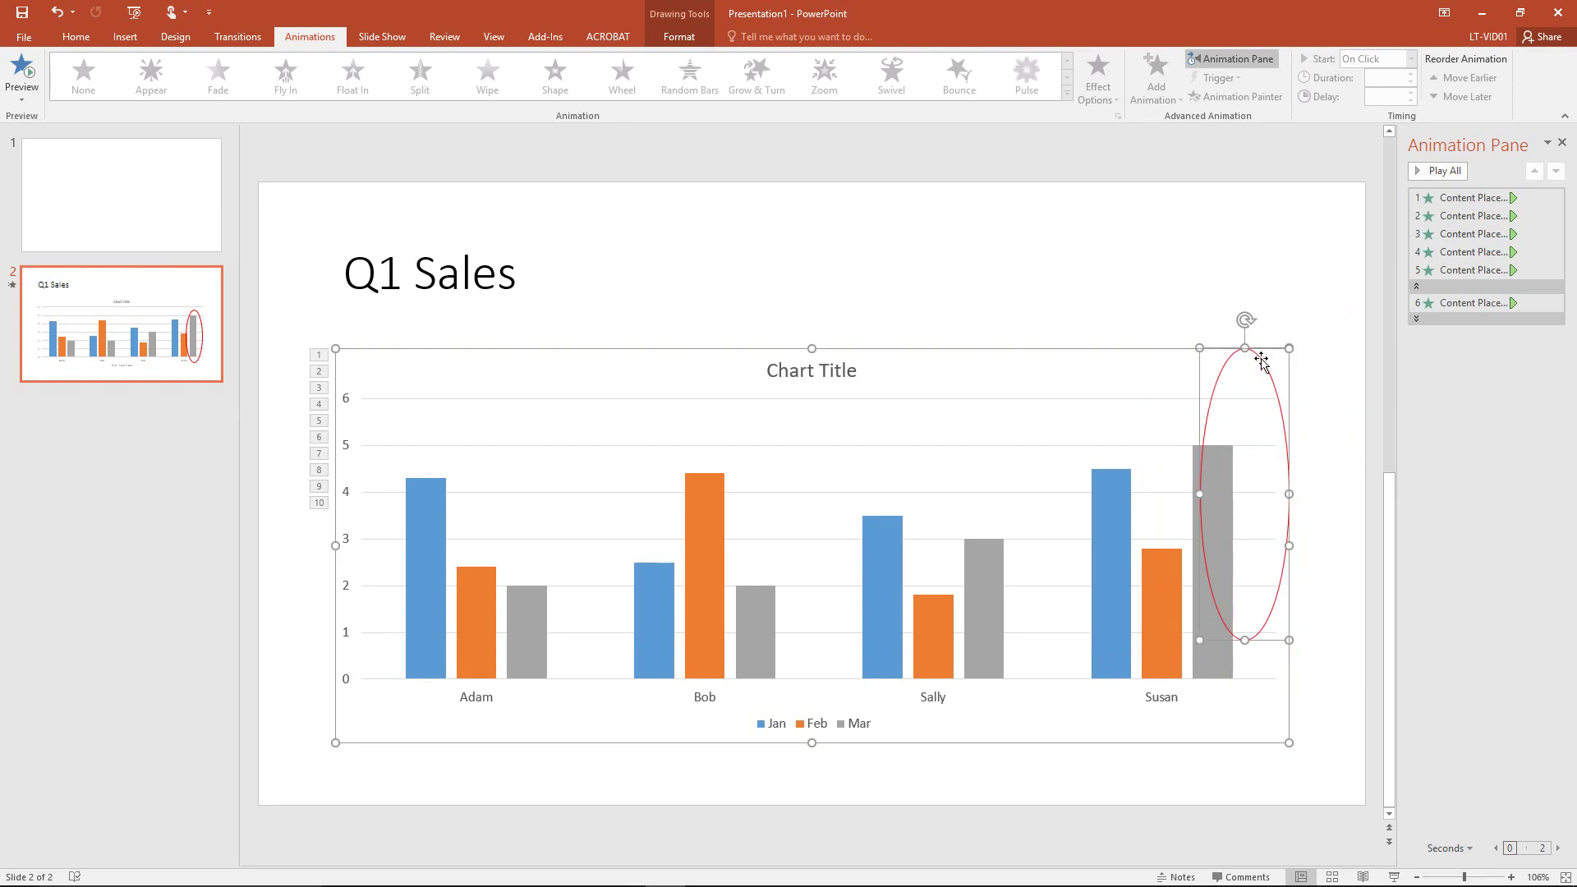
{"action": "mouse_move", "coordinate": [1260, 362]}
{"action": "left_mouse_down"}
{"action": "mouse_move", "coordinate": [1267, 229]}
{"action": "mouse_move", "coordinate": [1263, 335]}
{"action": "mouse_move", "coordinate": [1292, 416]}
{"action": "mouse_move", "coordinate": [1383, 451]}
{"action": "mouse_move", "coordinate": [1428, 644]}
{"action": "mouse_move", "coordinate": [1351, 605]}
{"action": "left_mouse_up"}
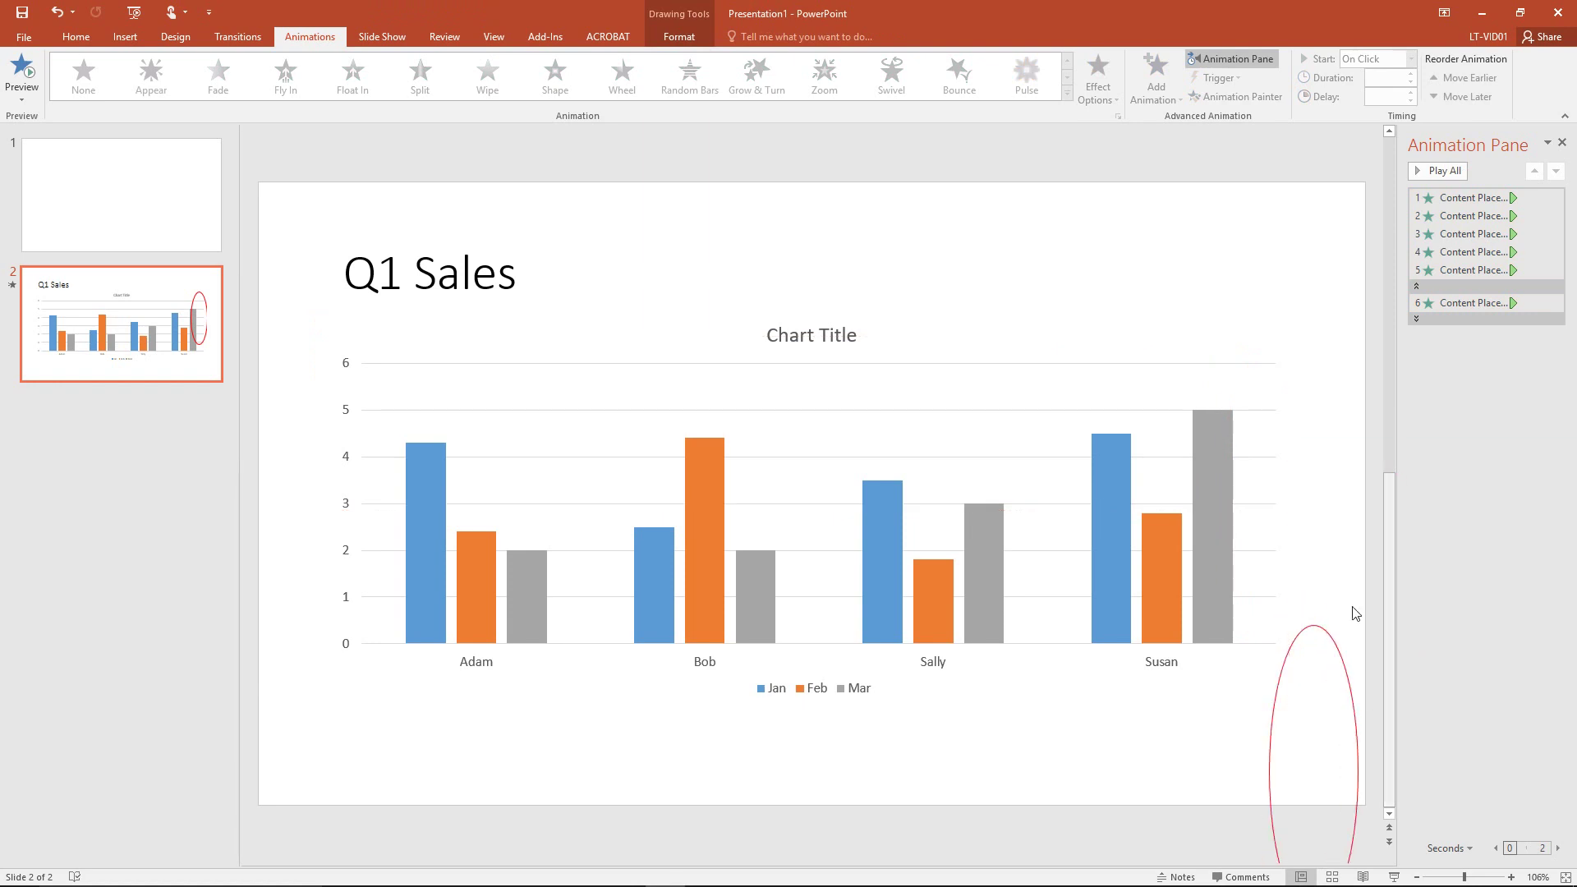
{"action": "key", "text": "Escape"}
{"action": "scroll", "coordinate": [1146, 553], "scroll_direction": "down", "scroll_amount": 3}
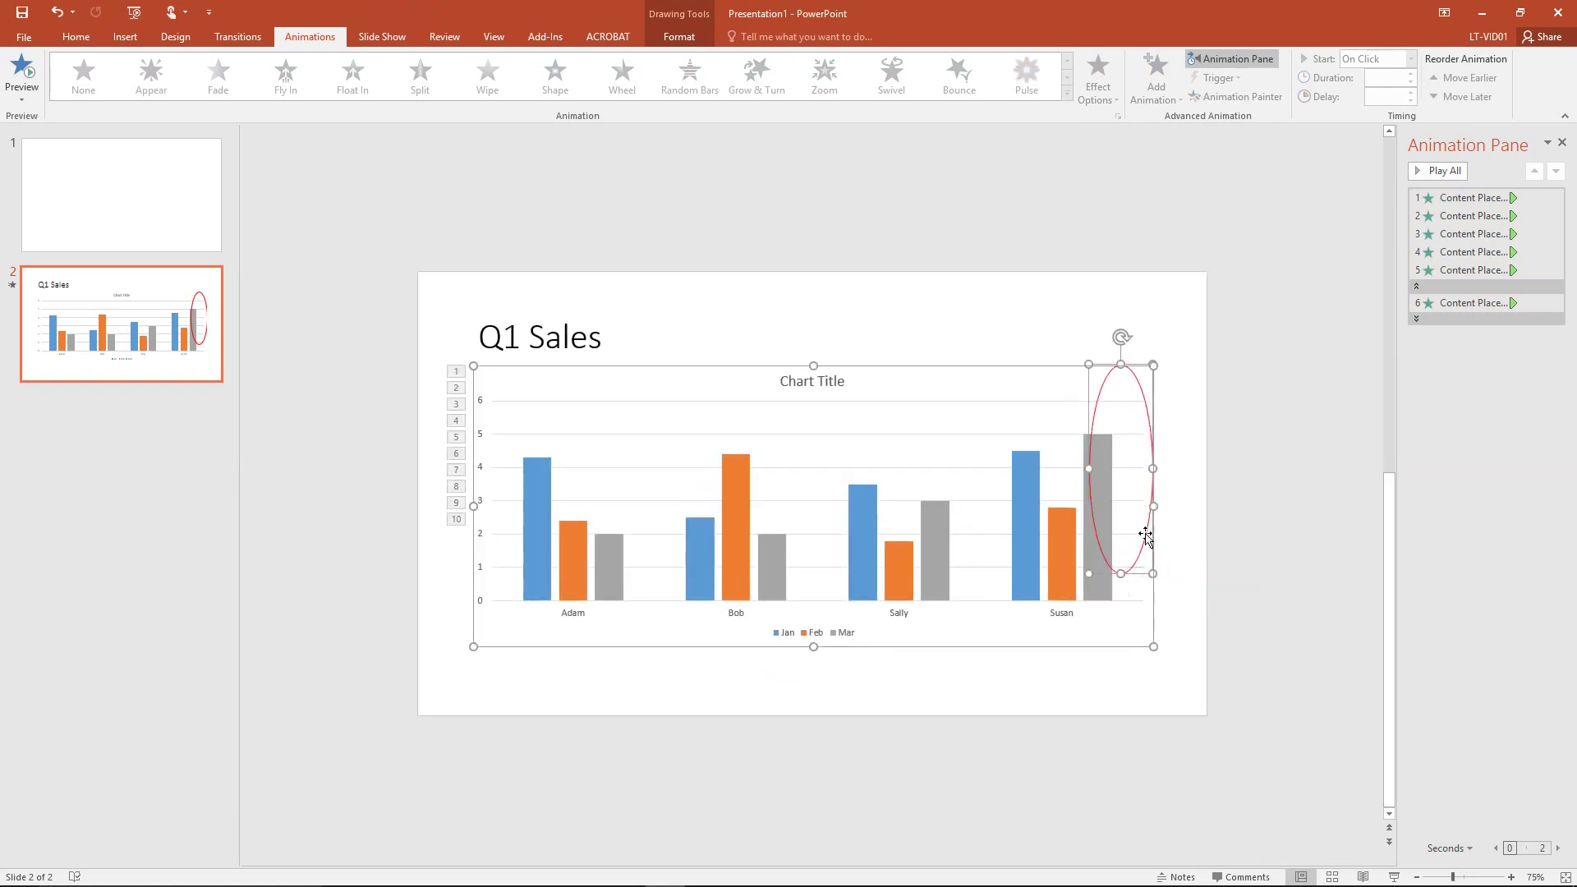
{"action": "mouse_move", "coordinate": [1144, 535]}
{"action": "left_mouse_down"}
{"action": "mouse_move", "coordinate": [1277, 598]}
{"action": "mouse_move", "coordinate": [1144, 559]}
{"action": "left_mouse_up"}
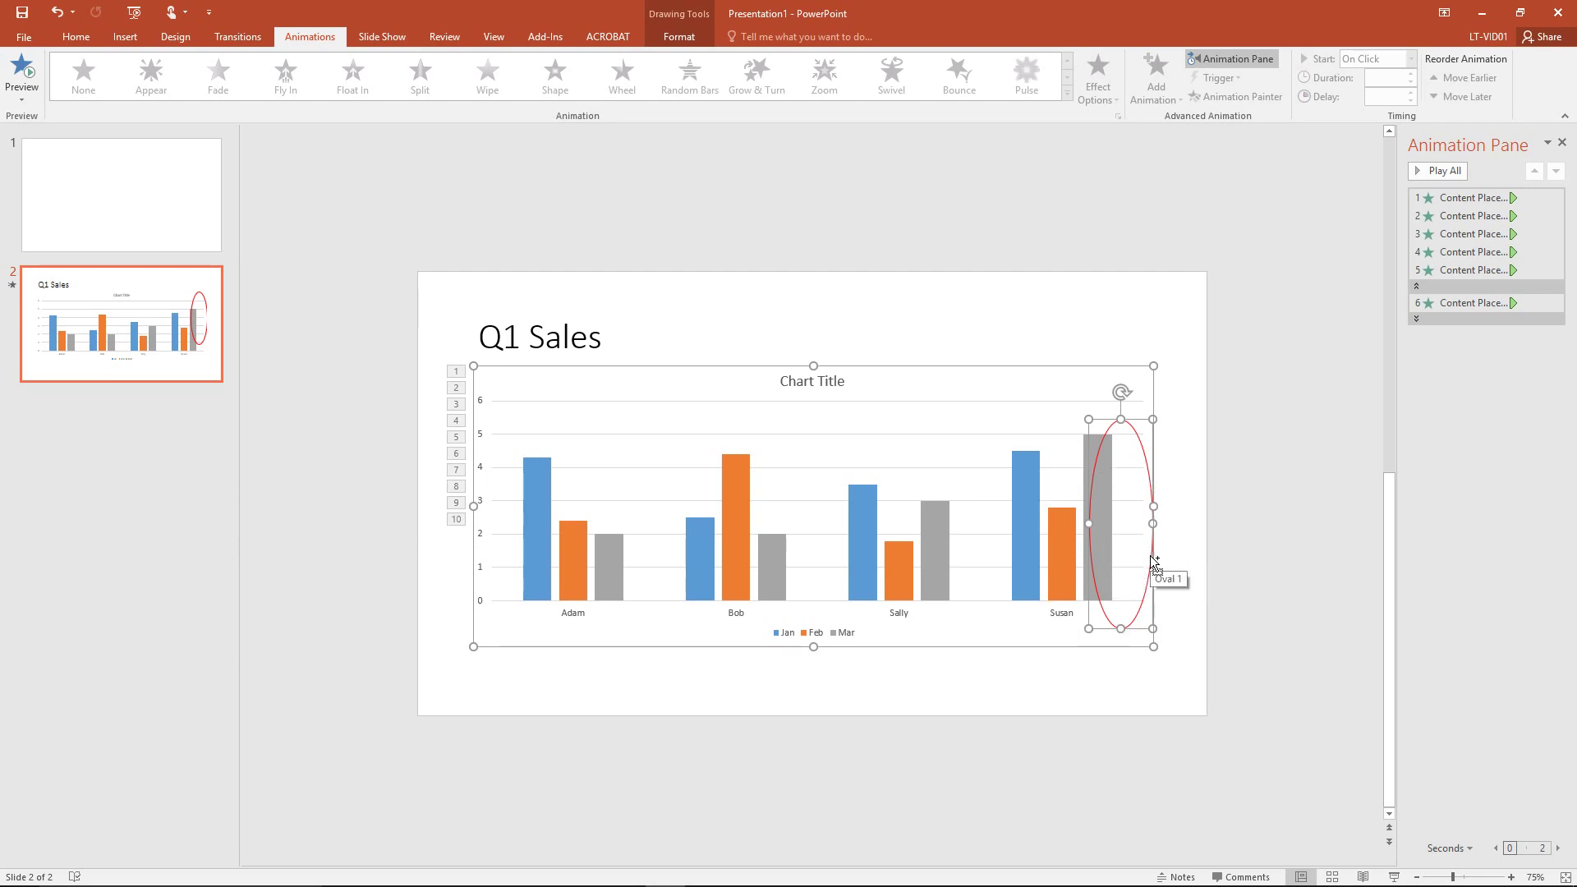
- Cut the red oval, paste it back, and drag it around Susan's March bar
{"action": "key", "text": "Delete"}
{"action": "left_click", "coordinate": [1260, 532]}
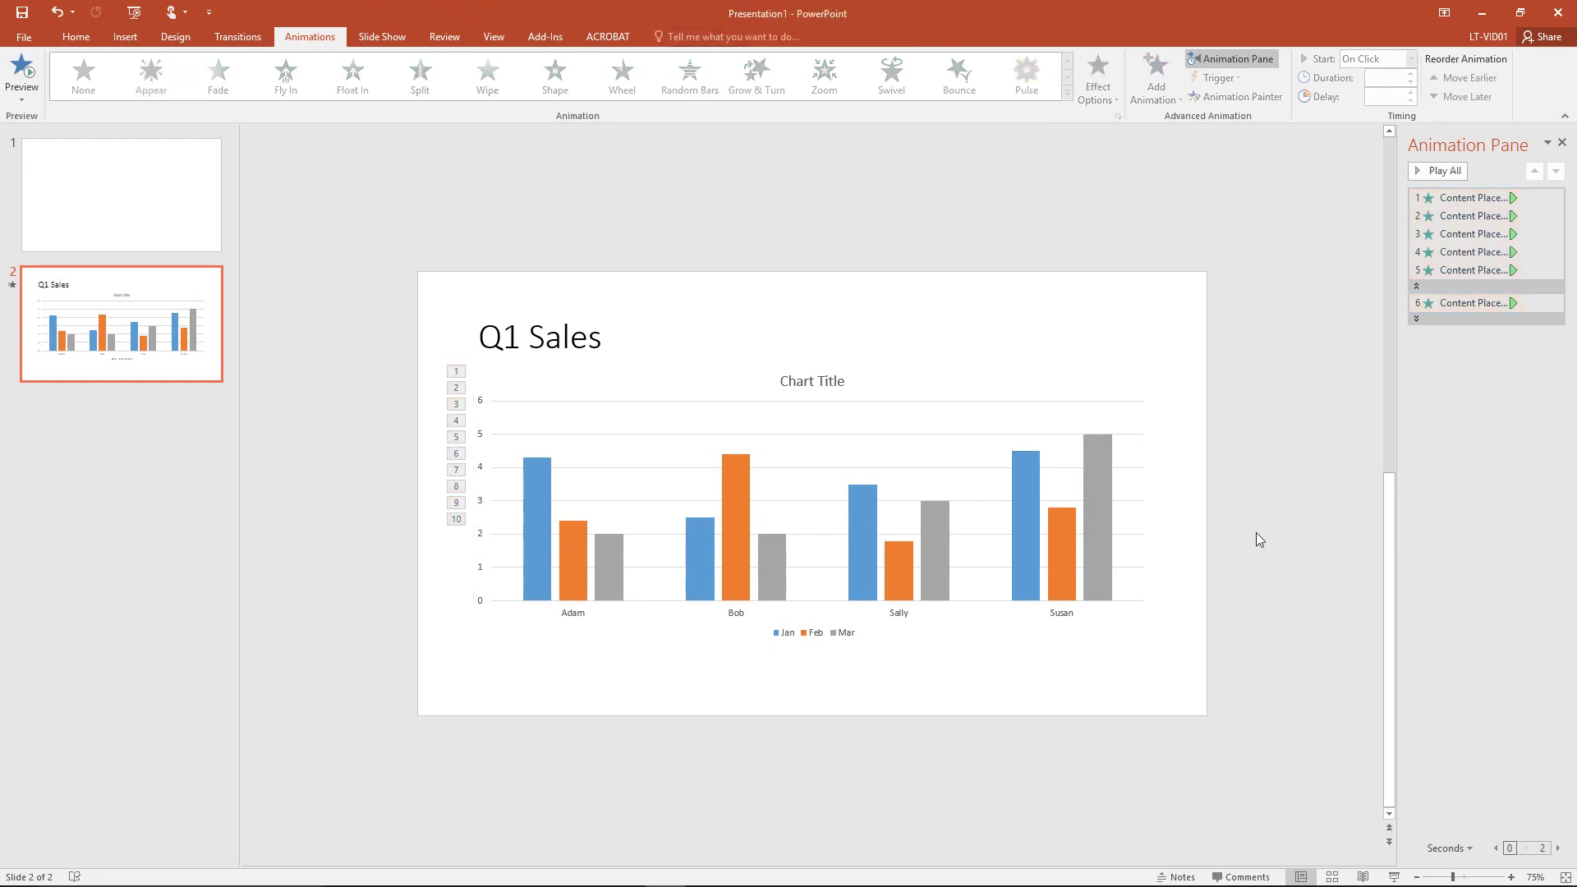
{"action": "key", "text": "ctrl+v"}
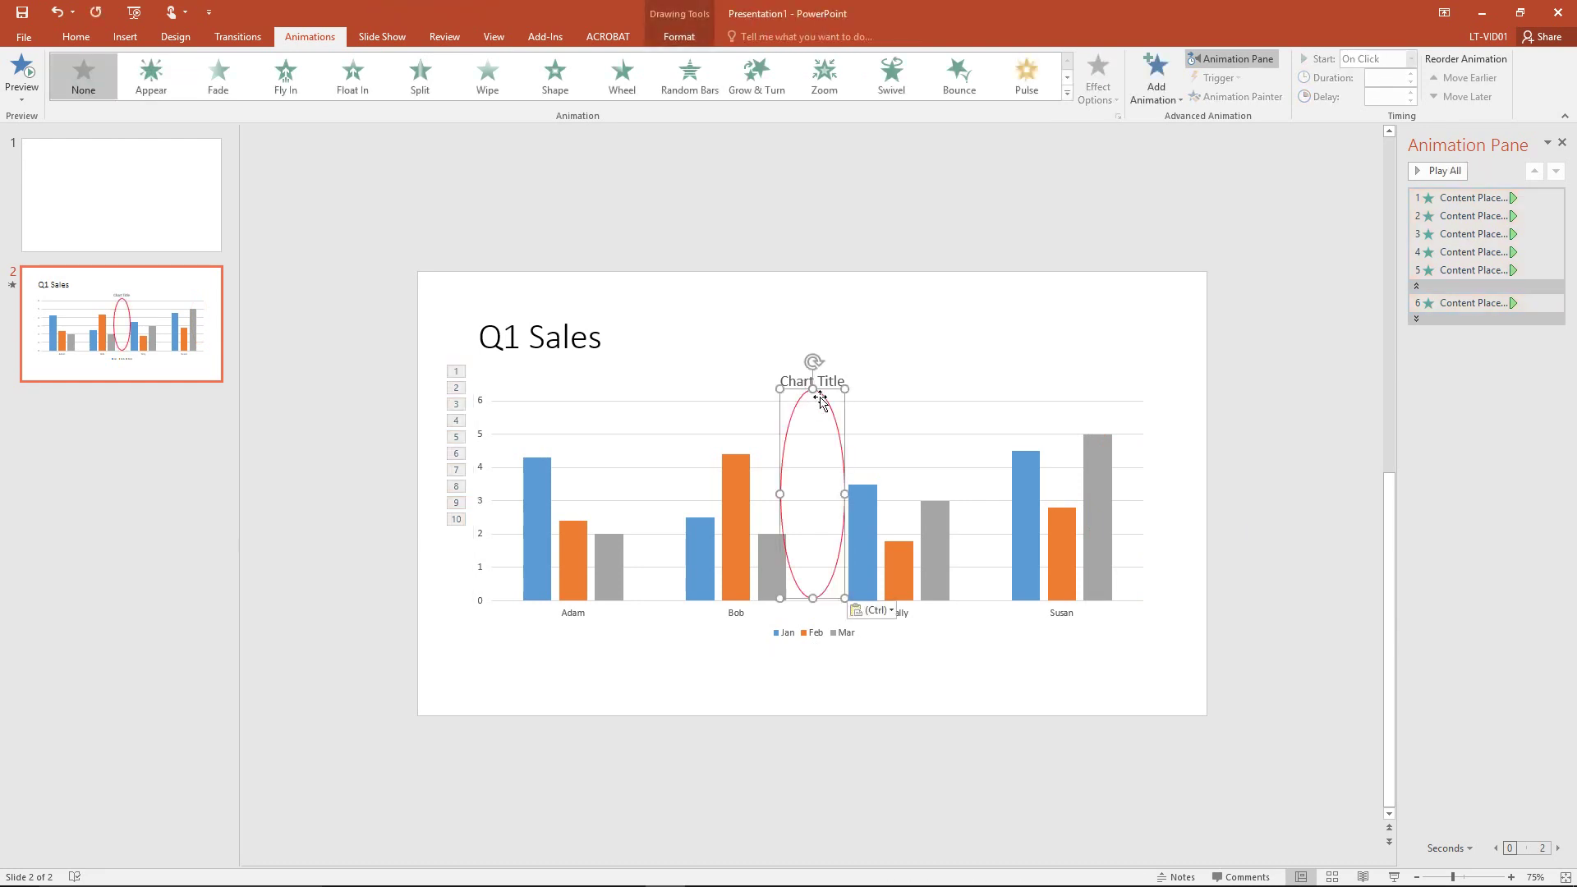
{"action": "left_click_drag", "start_coordinate": [825, 404], "coordinate": [1124, 436]}
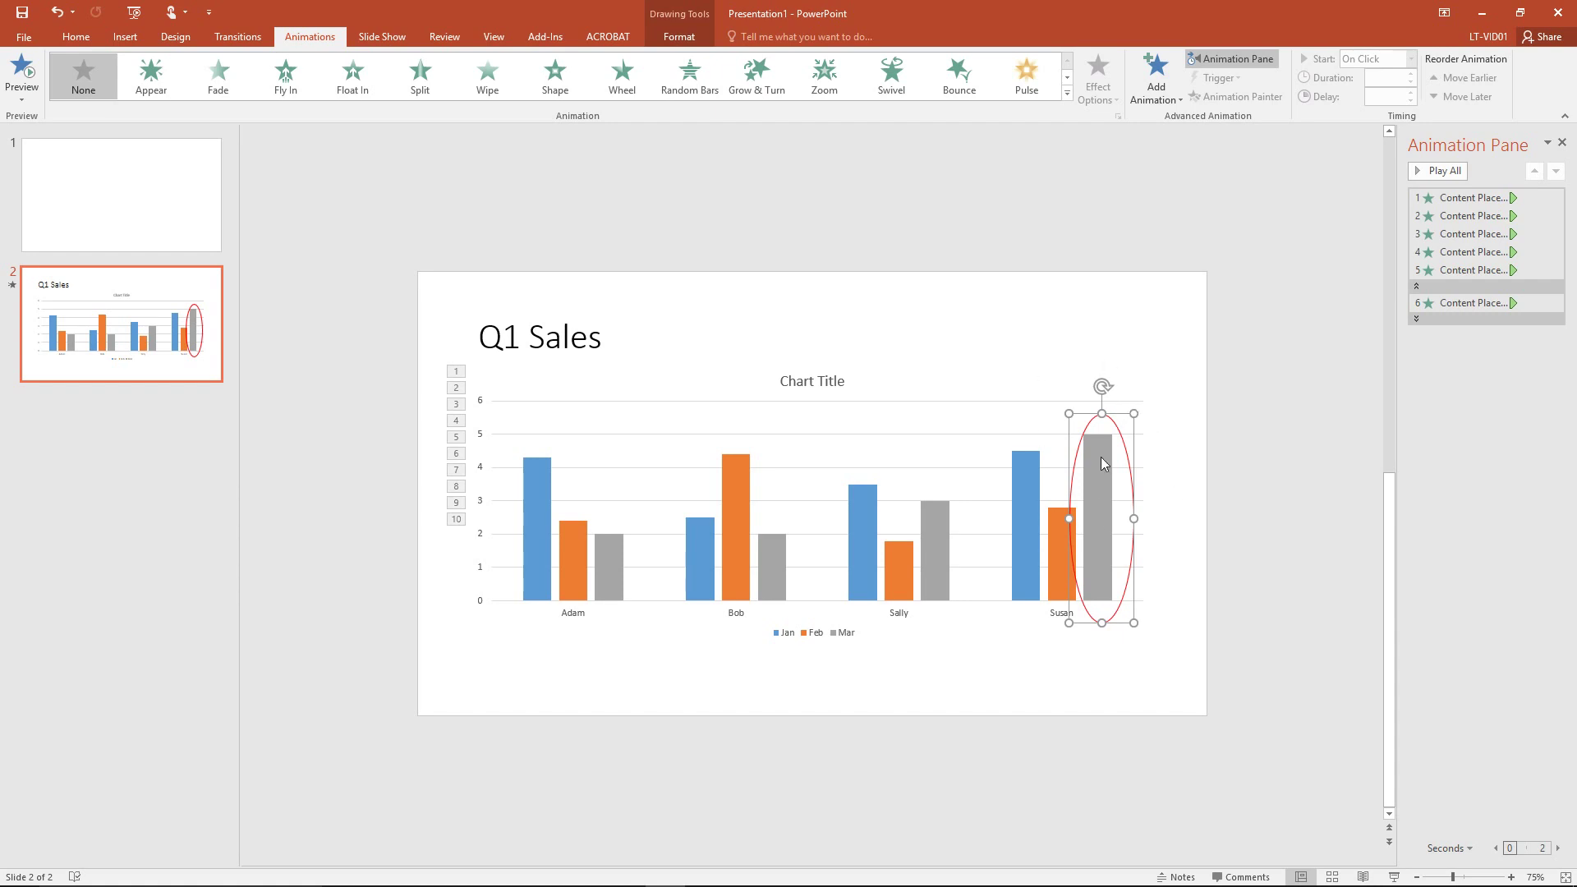
- Expand the Animation Pane list and remove animation step 6
{"action": "left_click", "coordinate": [1149, 92]}
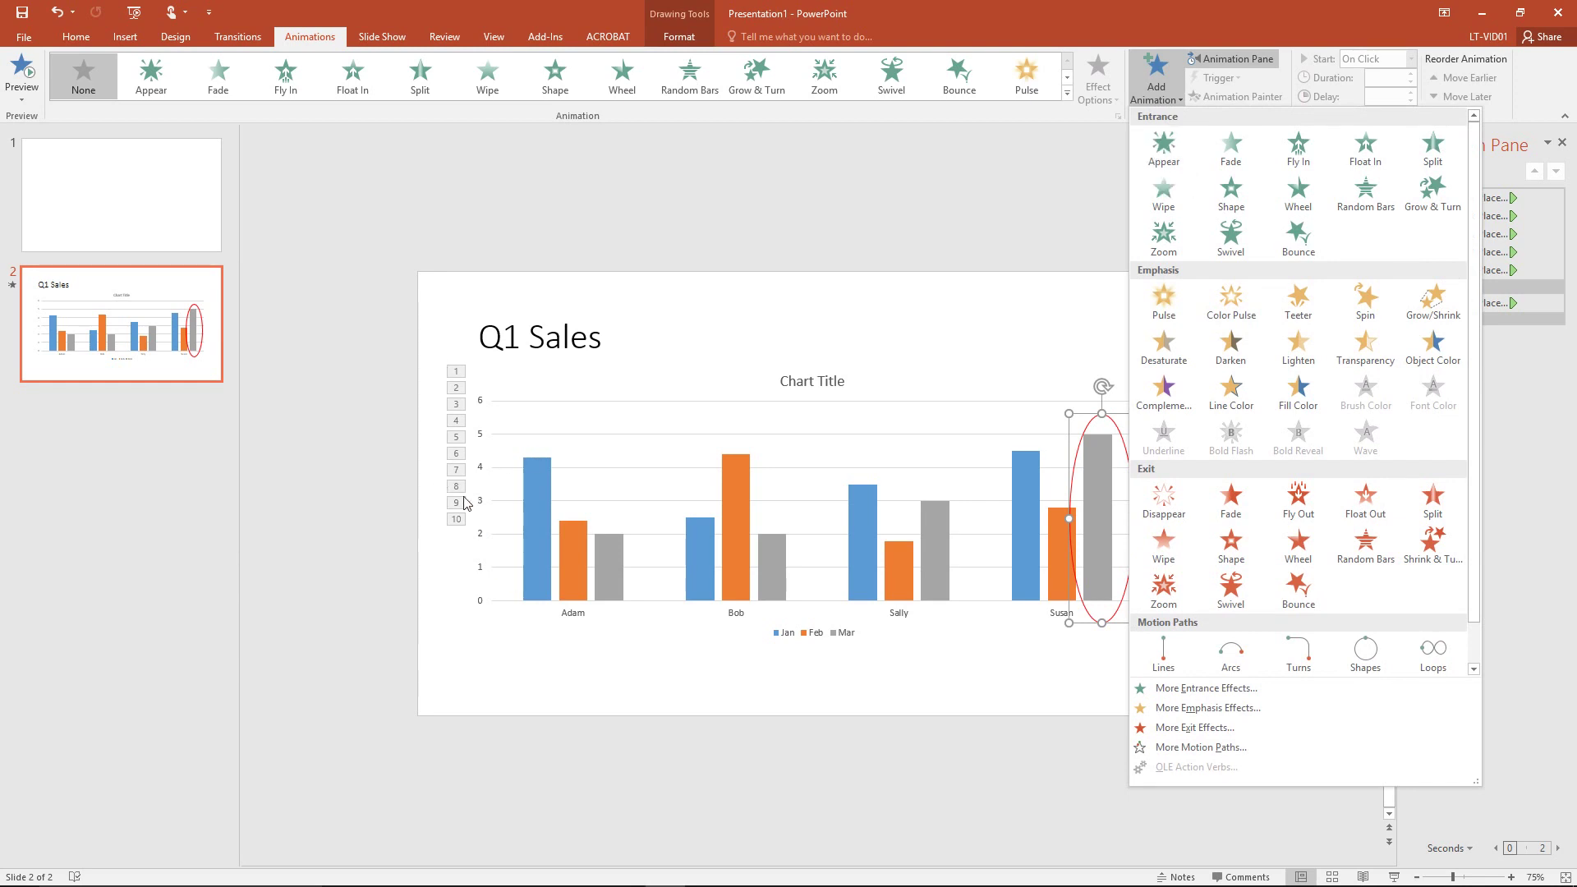
{"action": "left_click", "coordinate": [920, 347]}
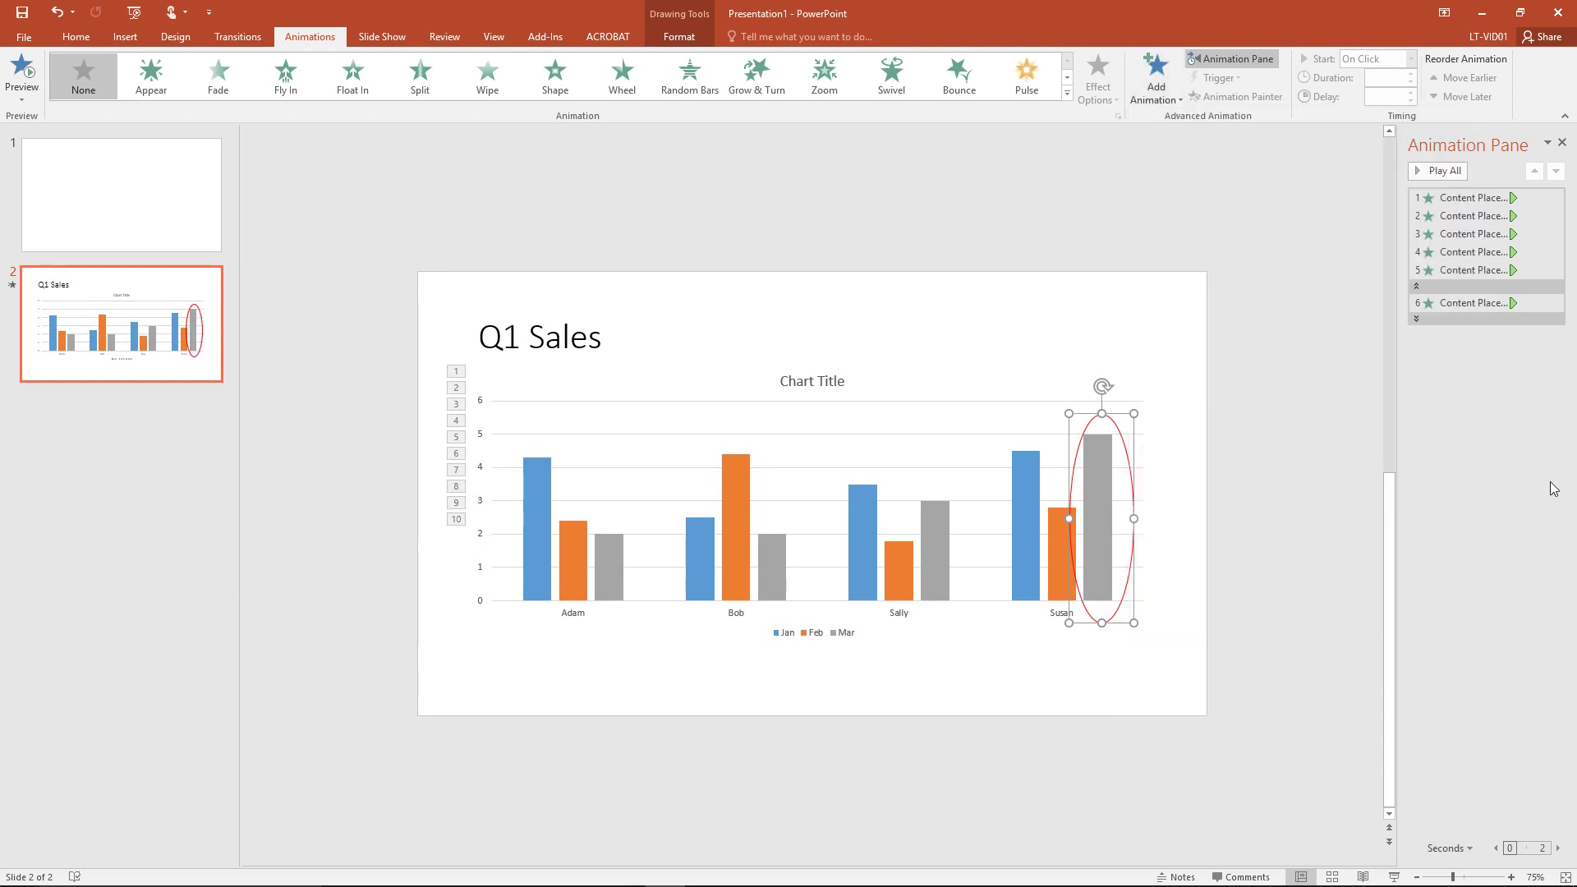
{"action": "left_click", "coordinate": [1442, 317]}
{"action": "left_click", "coordinate": [1454, 303]}
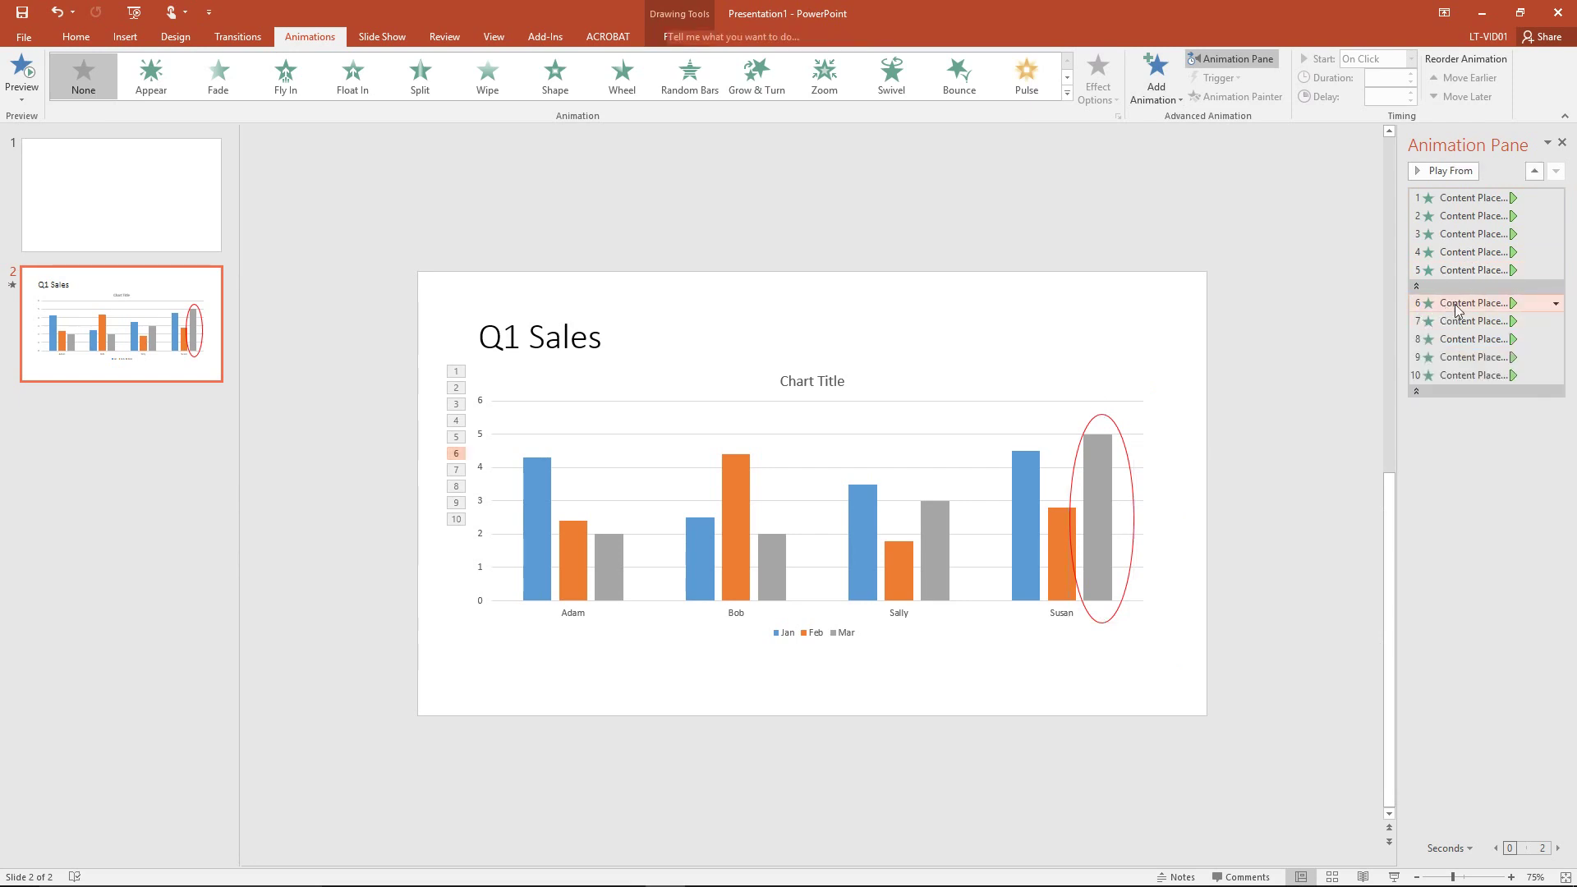
{"action": "right_click", "coordinate": [1454, 303]}
{"action": "left_click", "coordinate": [1457, 436]}
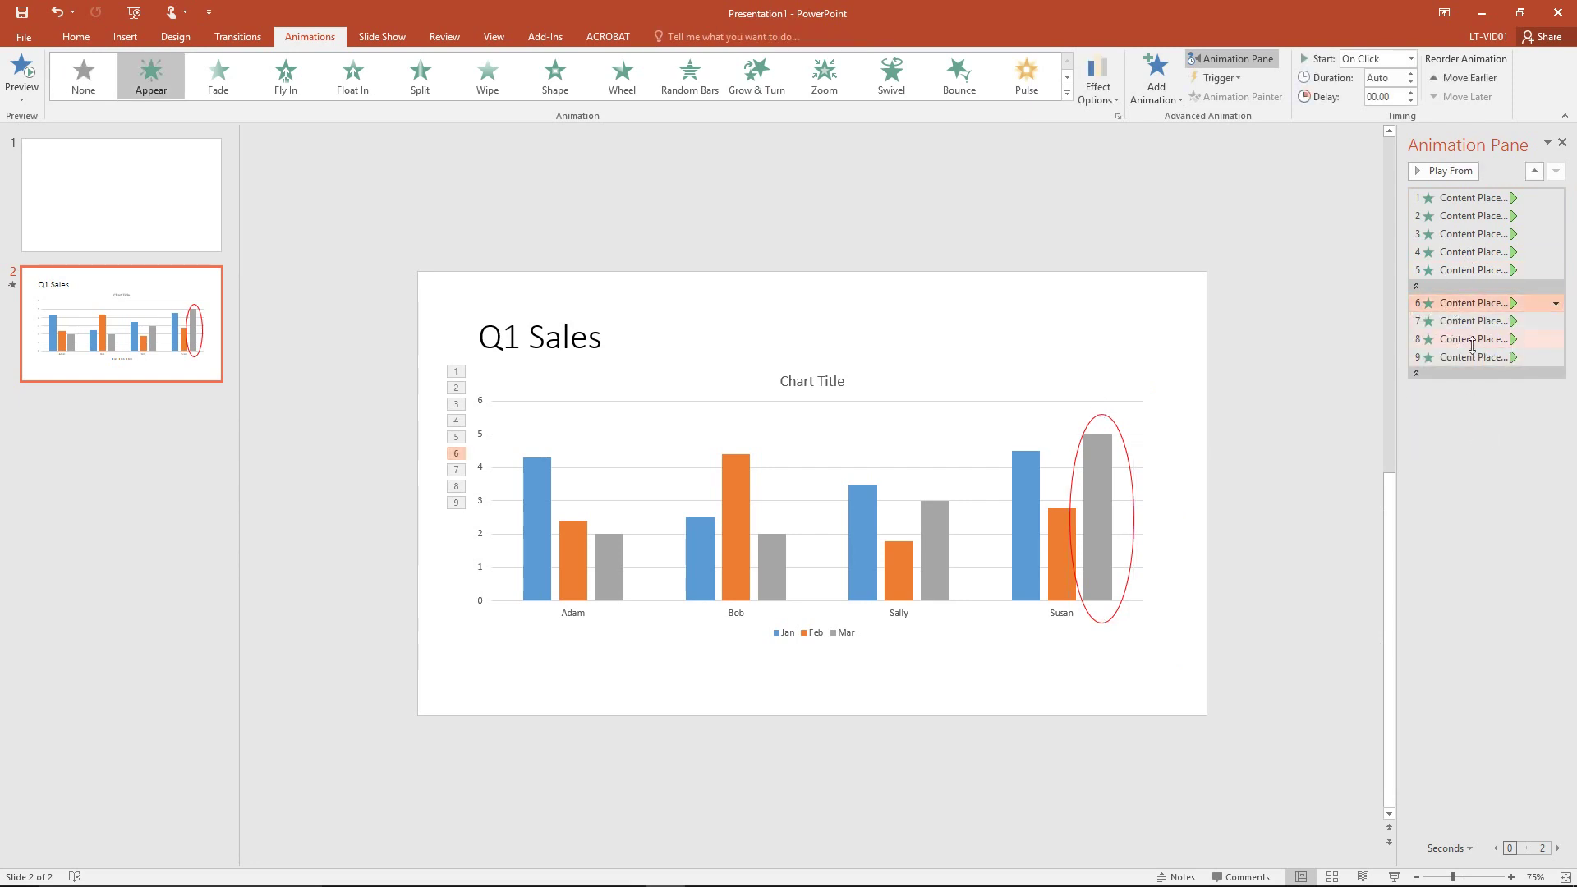
- Remove animation steps 6 through 9, leaving the chart's five by-salesperson steps
{"action": "left_click", "coordinate": [1462, 350], "text": "shift"}
{"action": "right_click", "coordinate": [1462, 353]}
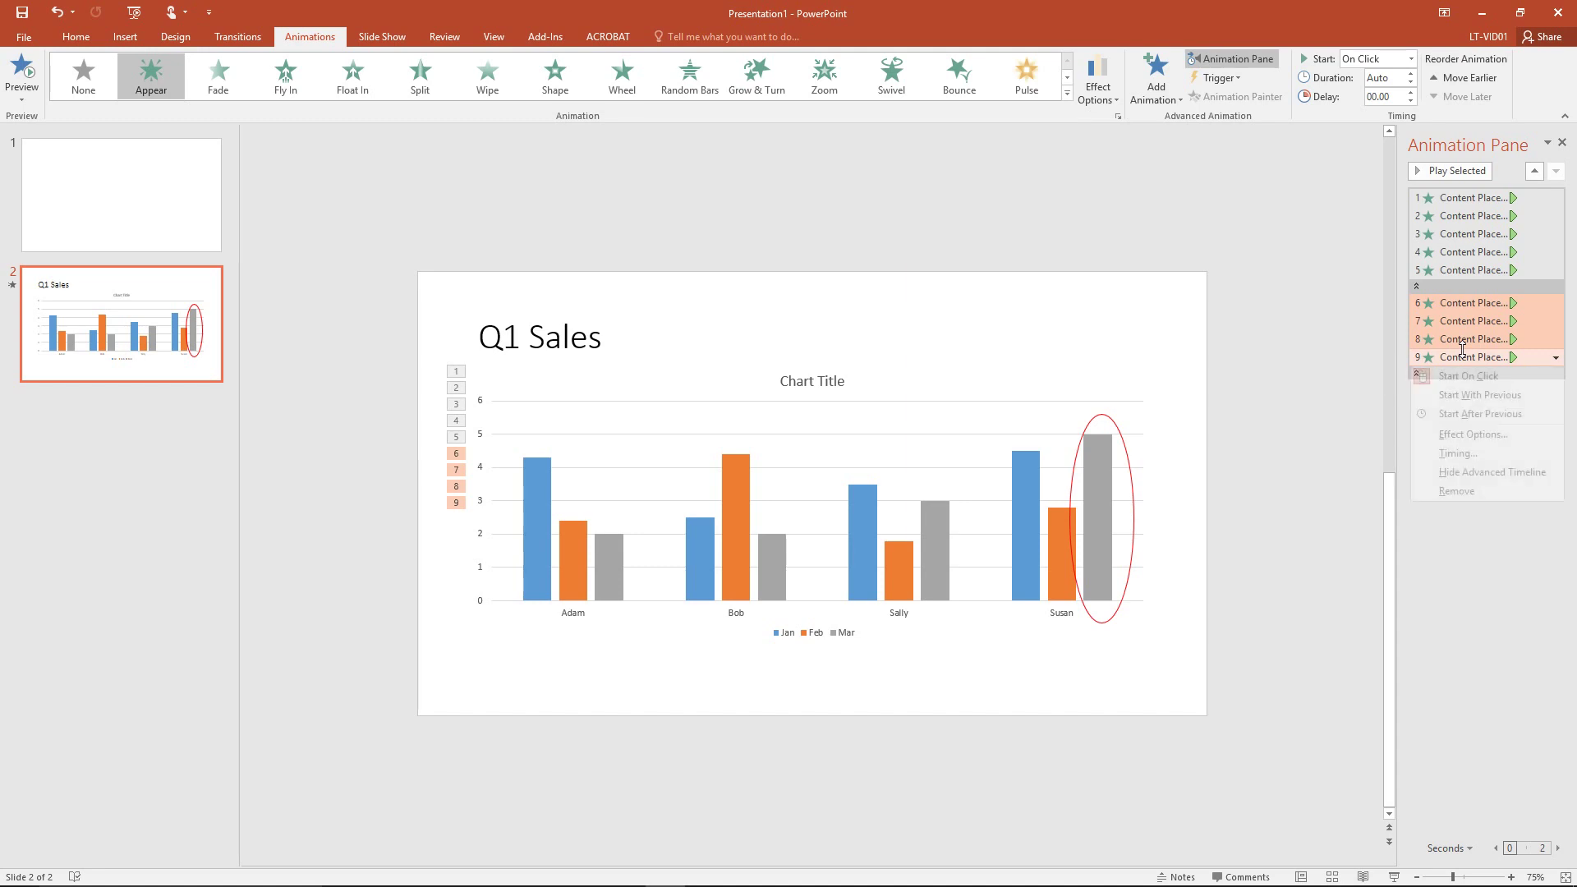
{"action": "left_click", "coordinate": [1467, 494]}
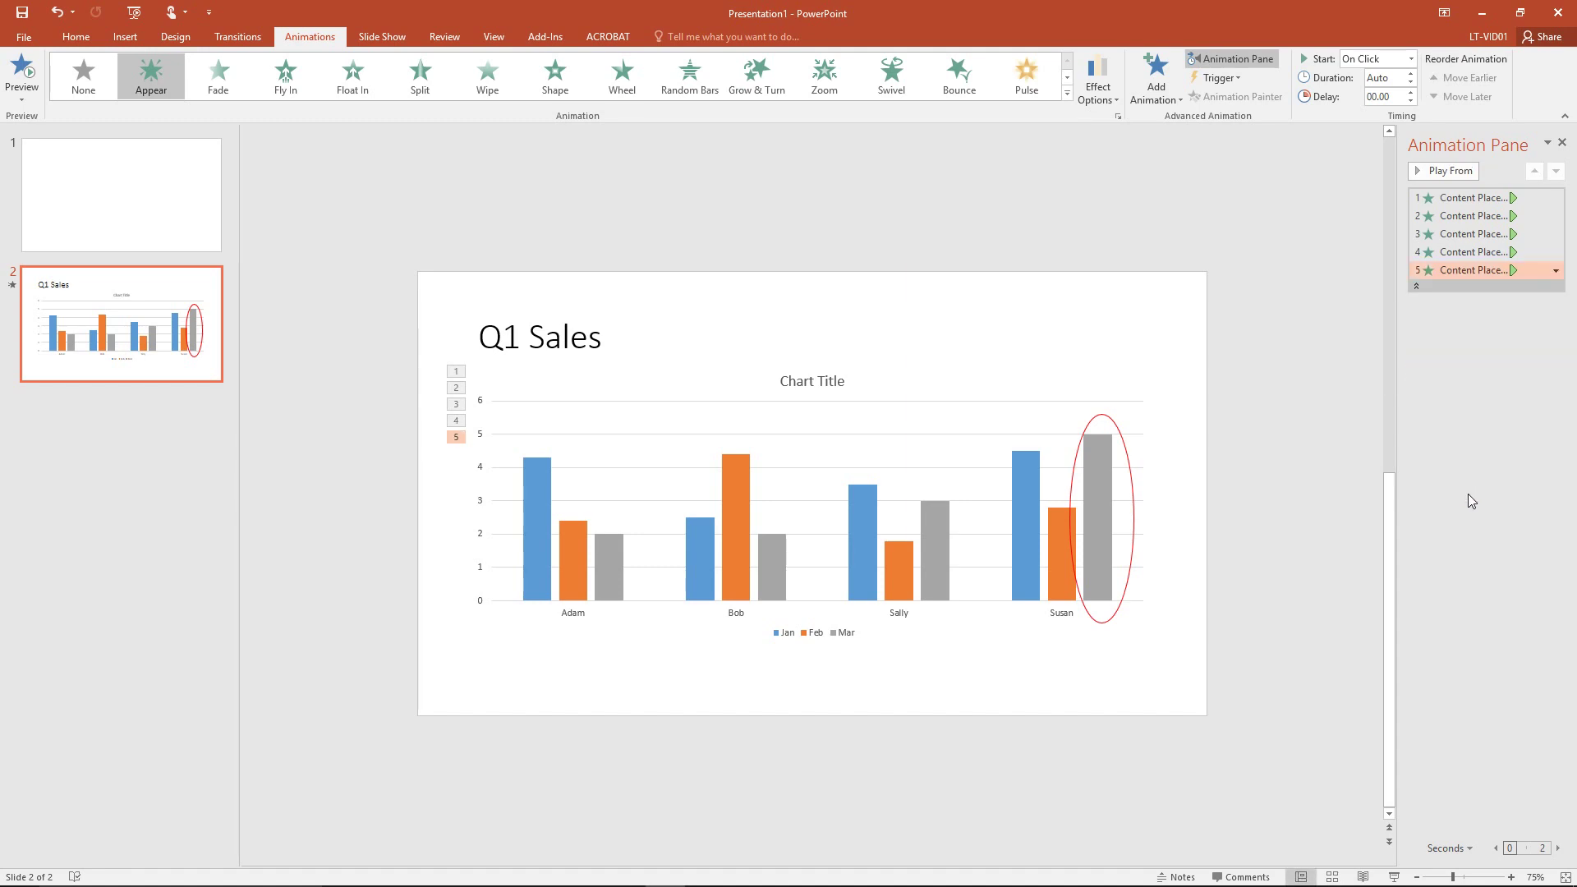
{"action": "left_click", "coordinate": [1446, 307]}
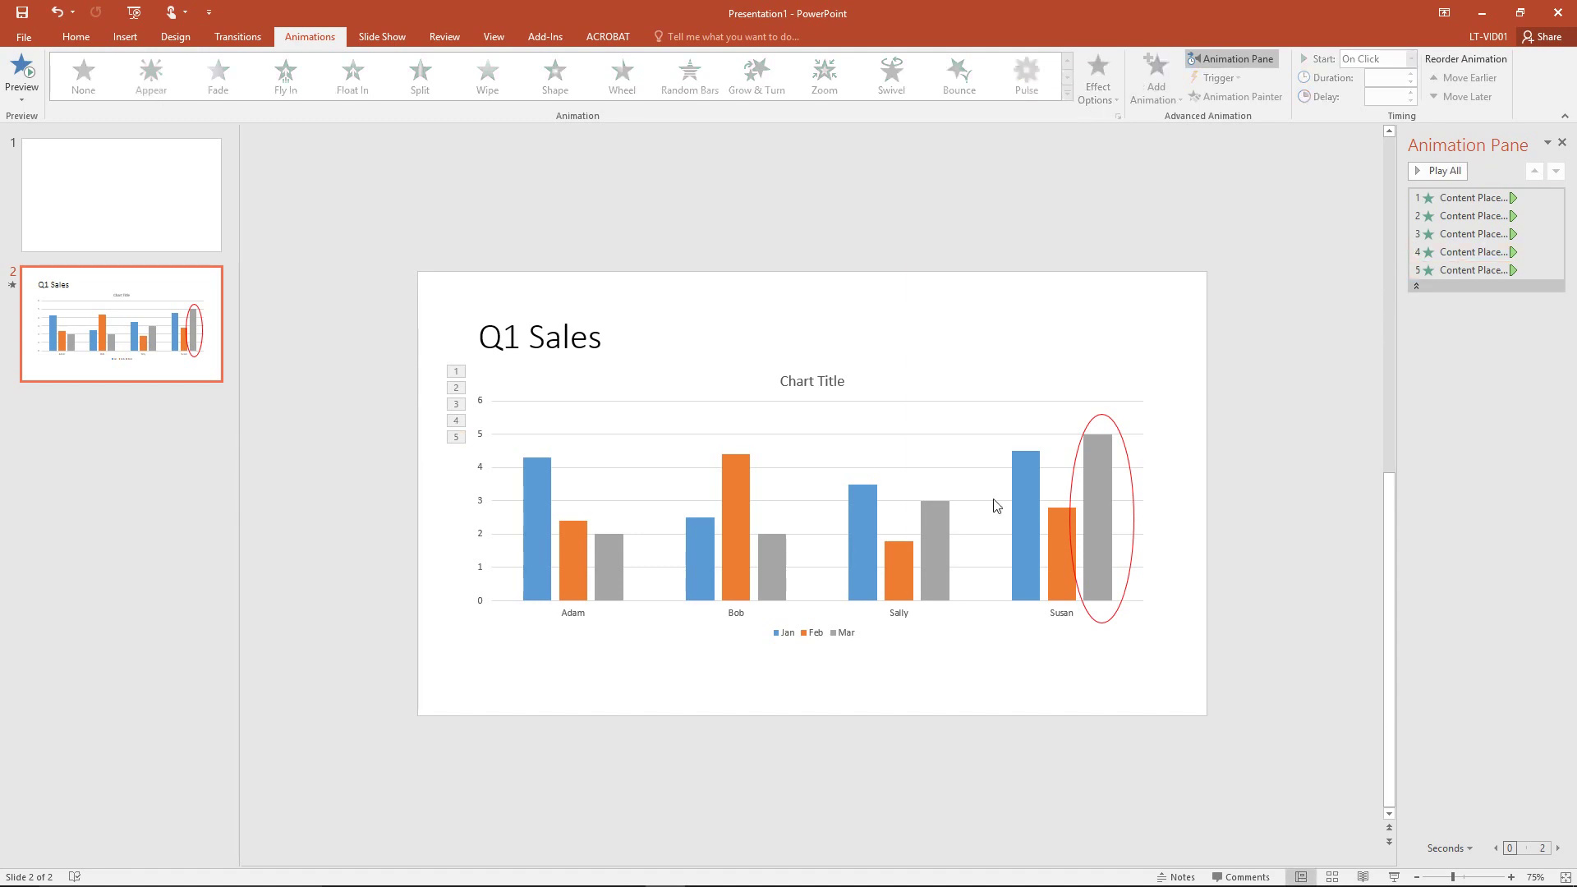
{"action": "left_click", "coordinate": [1128, 444]}
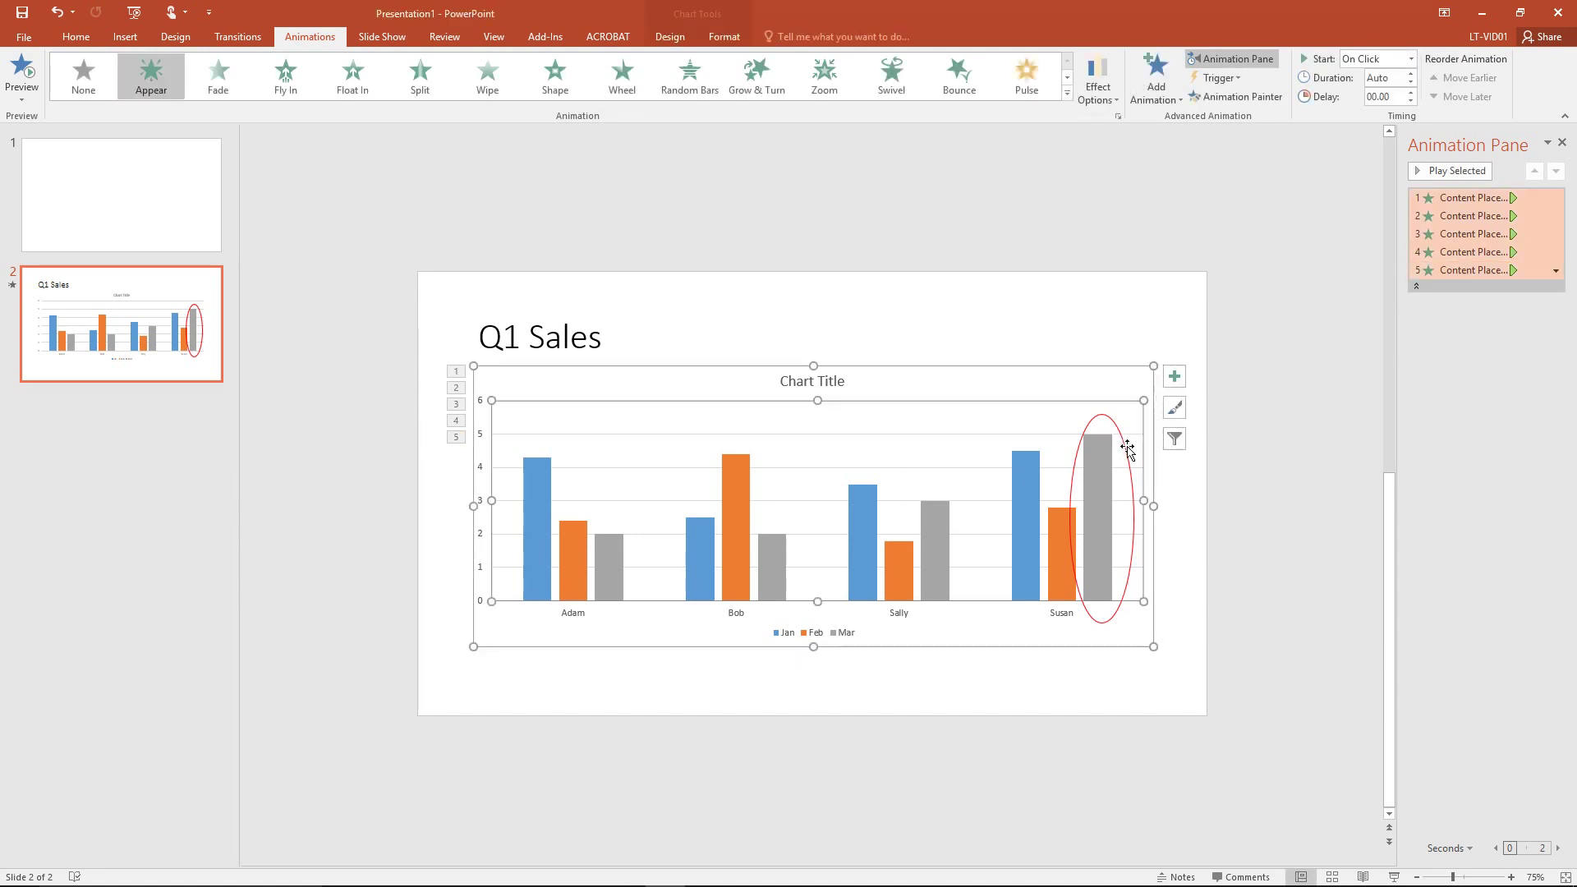
{"action": "left_click", "coordinate": [1110, 343]}
- Select Susan's red oval and bring up the Add Animation effects list for it
{"action": "left_click", "coordinate": [1105, 417]}
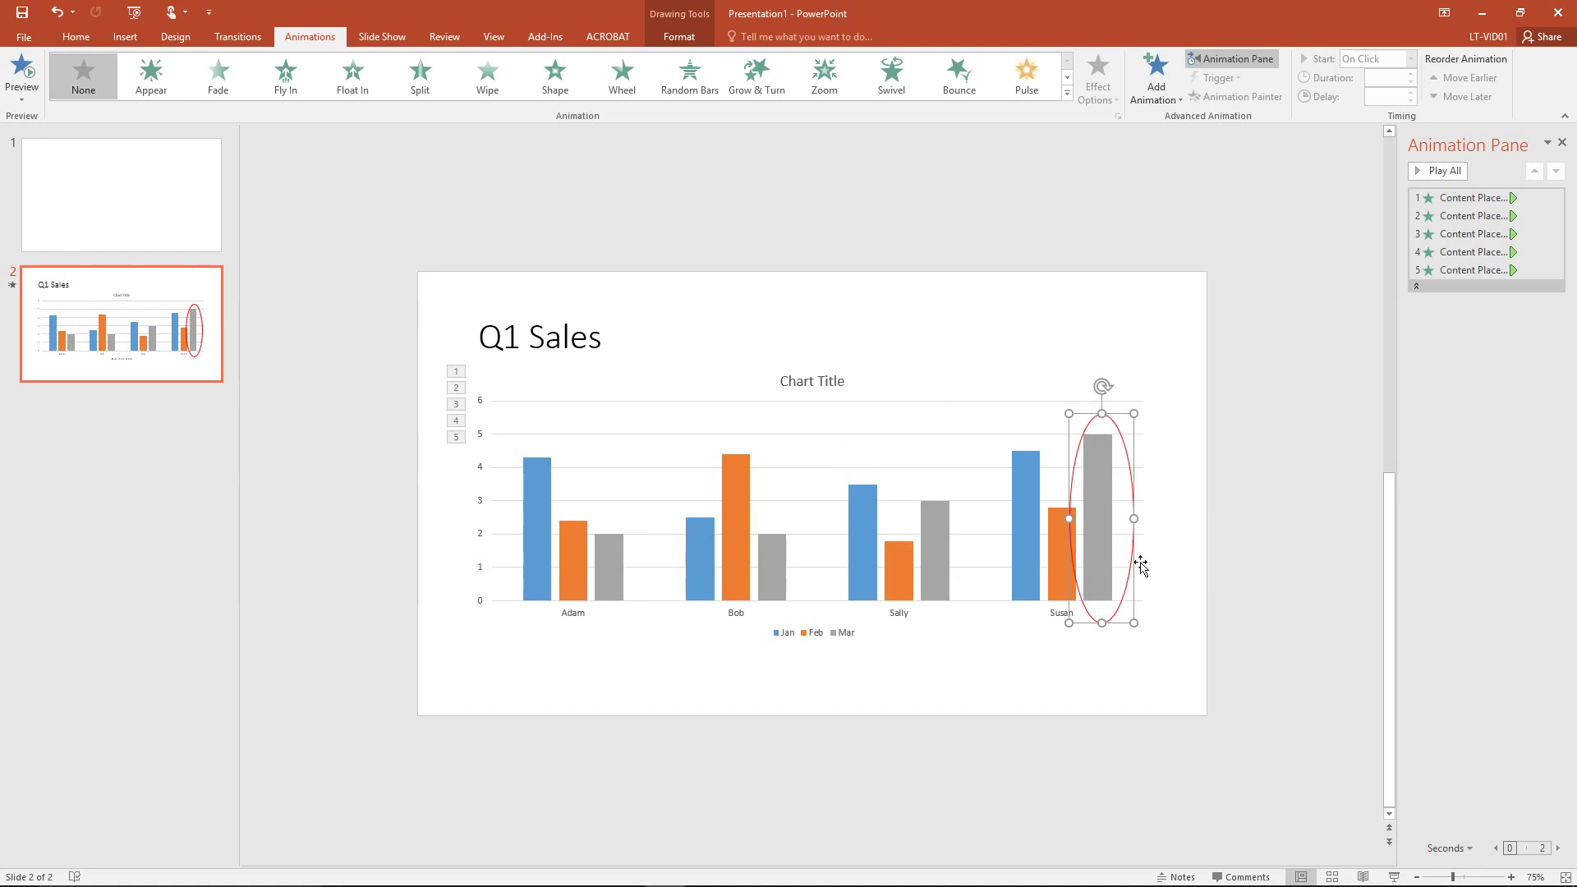
{"action": "left_click", "coordinate": [1146, 101]}
- Give the red oval an Appear entrance animation as step 6, after the chart's five steps
{"action": "left_click", "coordinate": [1162, 162]}
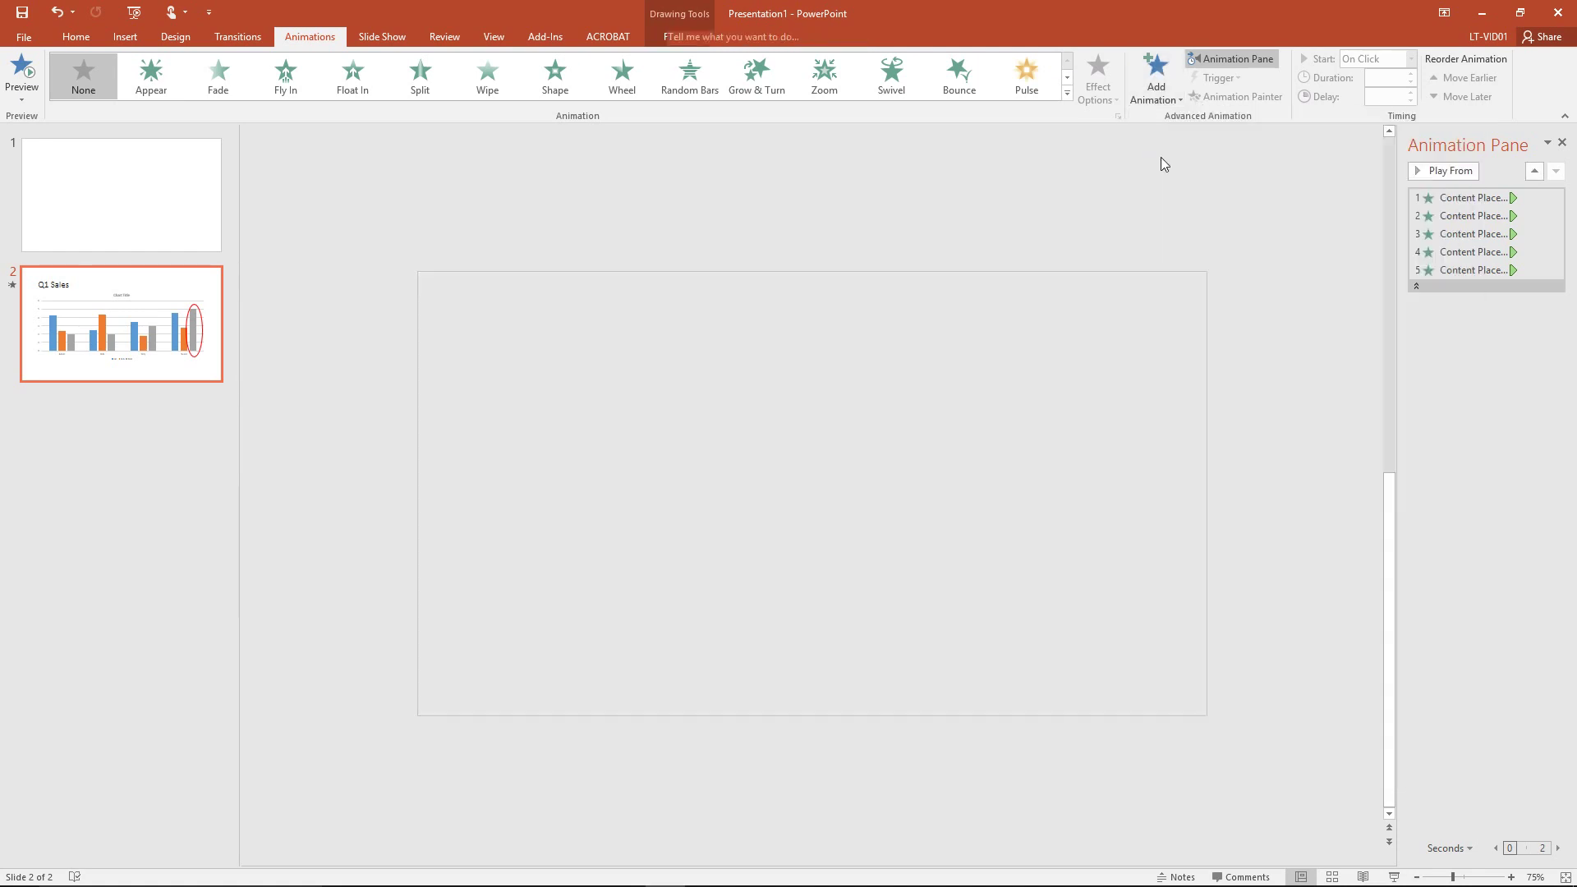